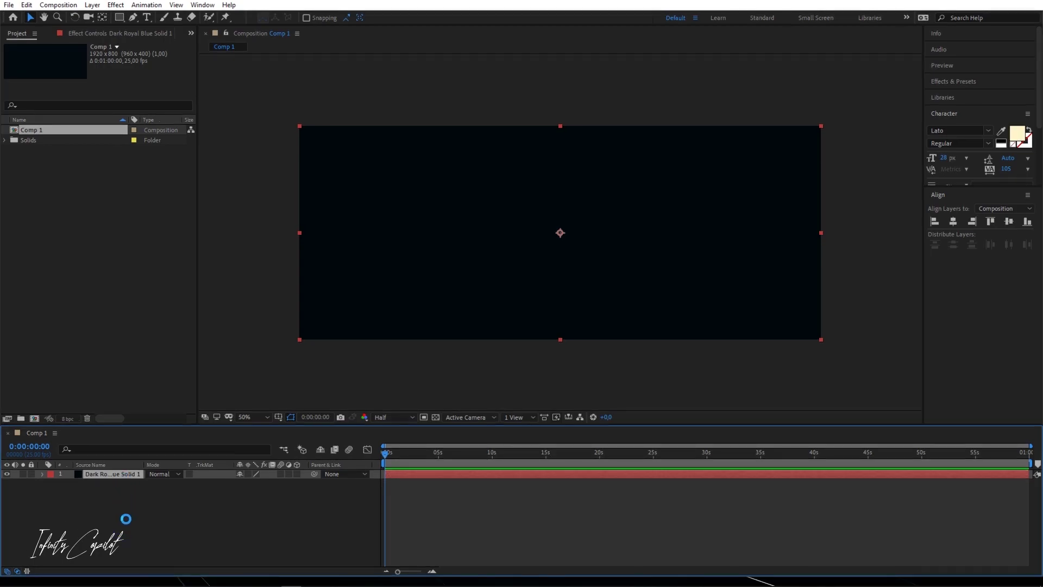
- Add a two-node camera with the 28mm preset and orbit it to see the form's three layers from an angle
right_click(124, 523)
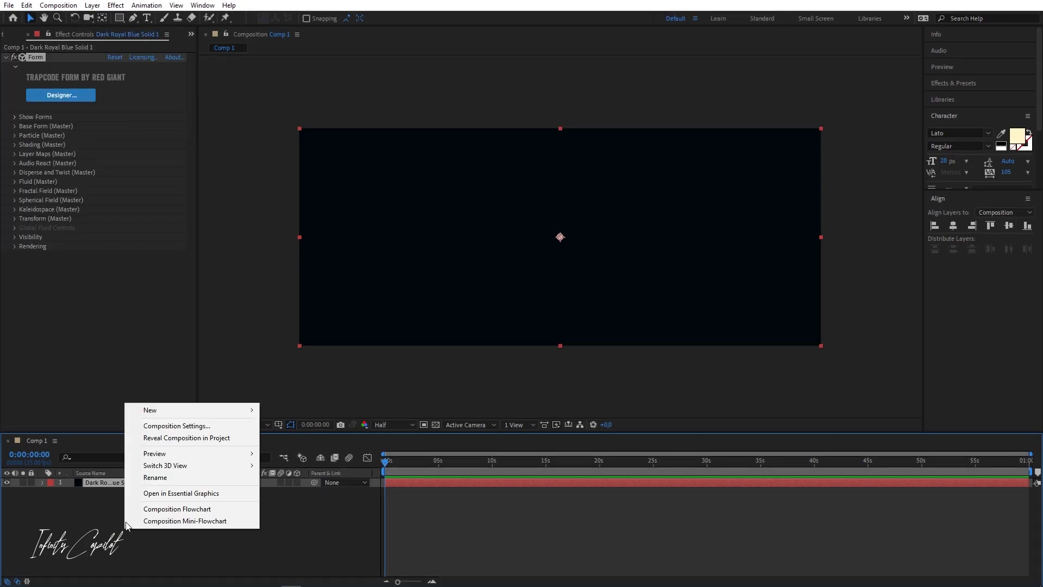
right_click(140, 536)
mouse_move(171, 418)
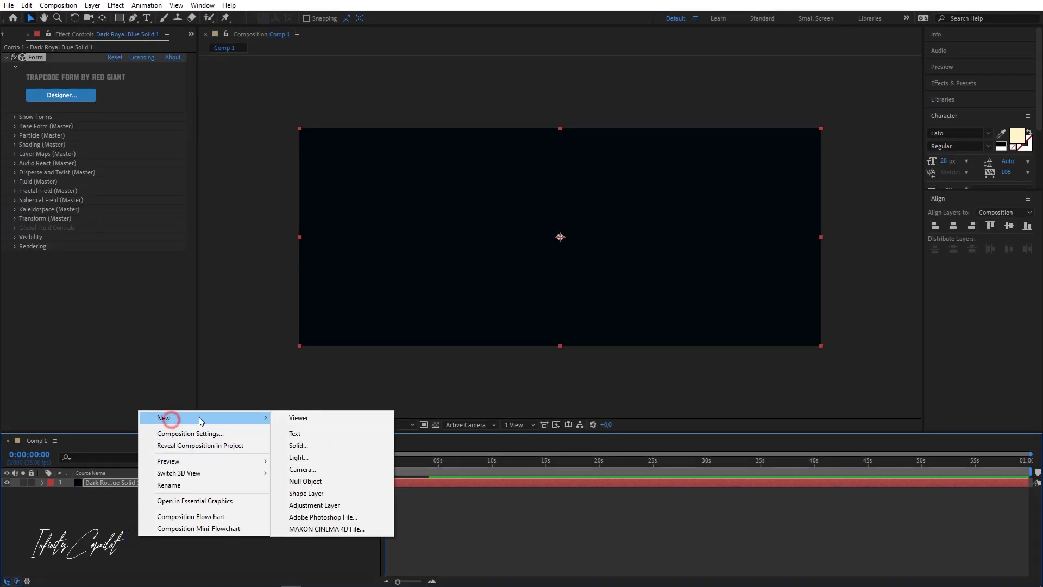
left_click(333, 471)
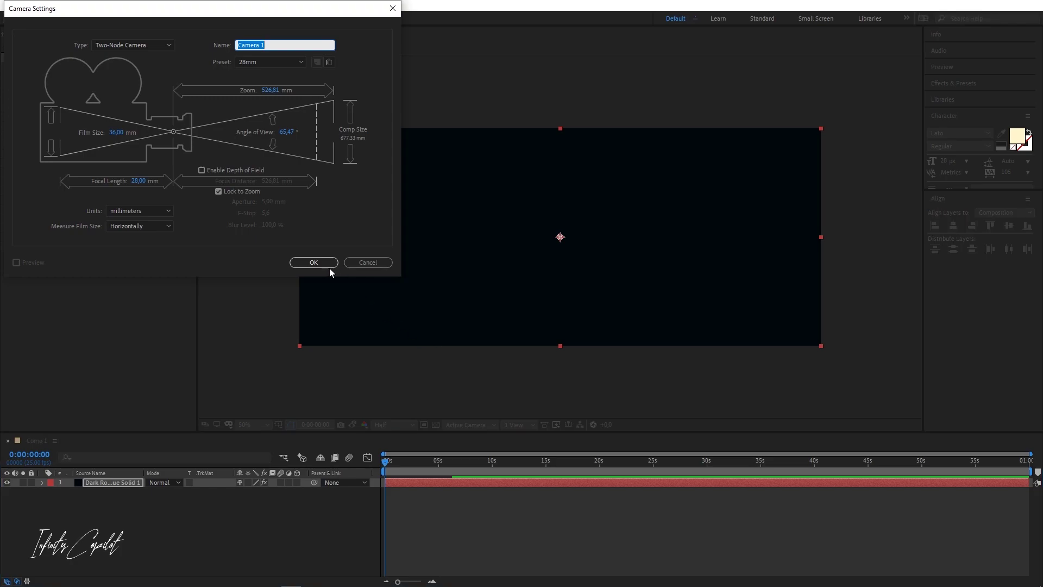
left_click(312, 262)
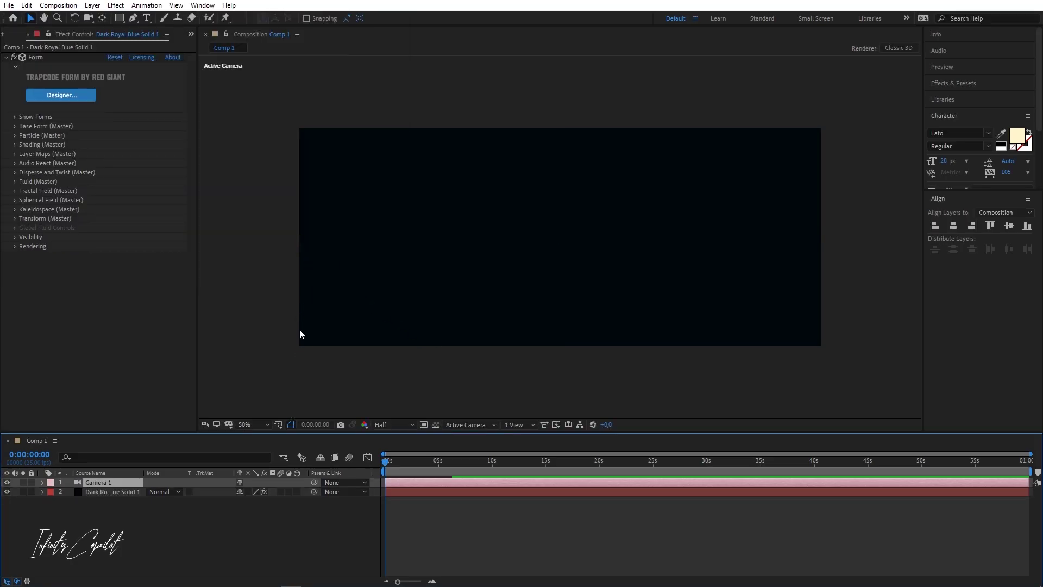
left_click(88, 18)
left_click_drag(567, 236, 530, 244)
- Set the Base Form of the solid's Form effect to Box - Strings
left_click(111, 492)
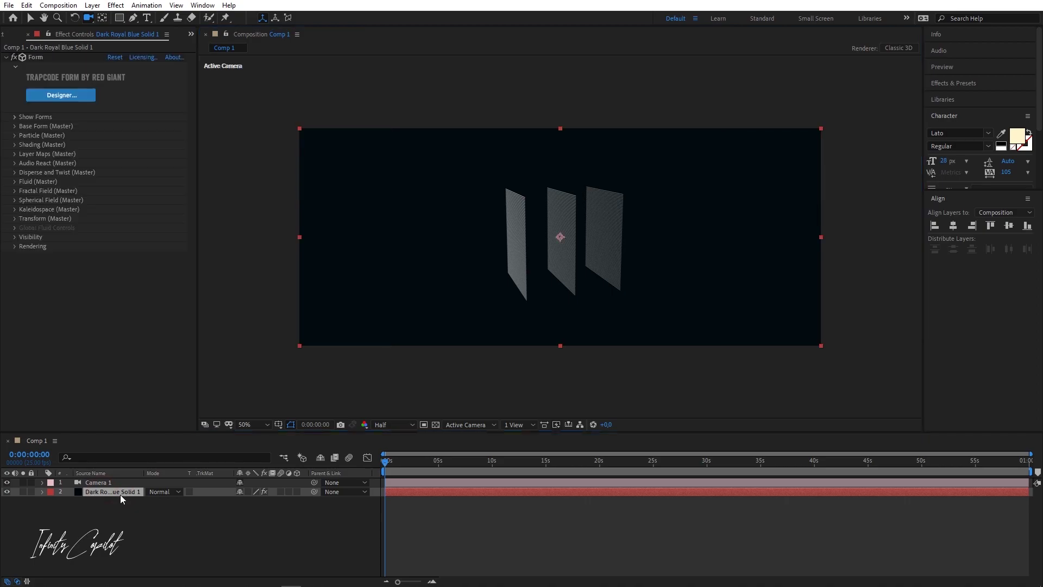
left_click(16, 117)
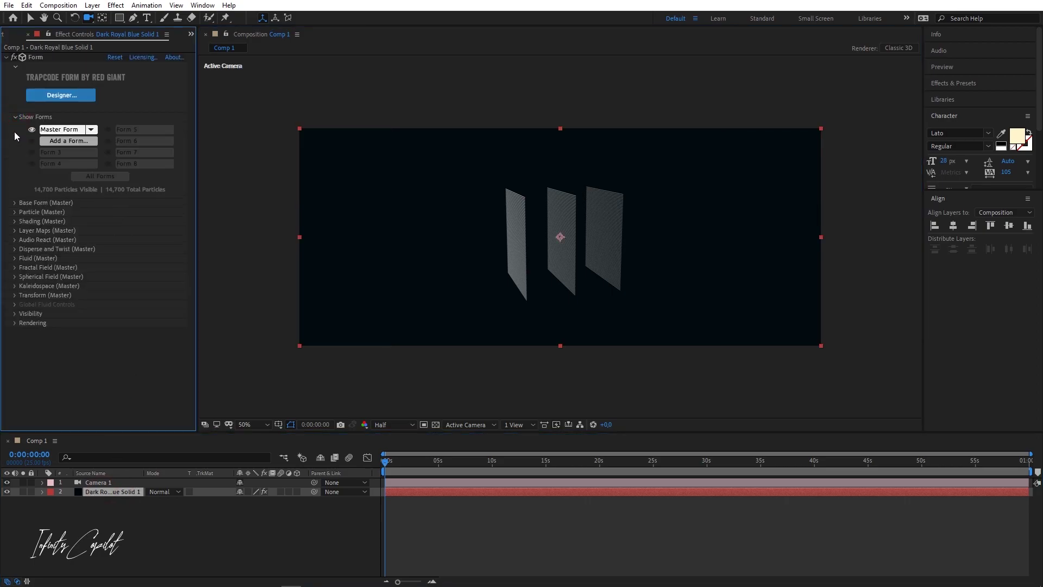
left_click(15, 116)
left_click(14, 127)
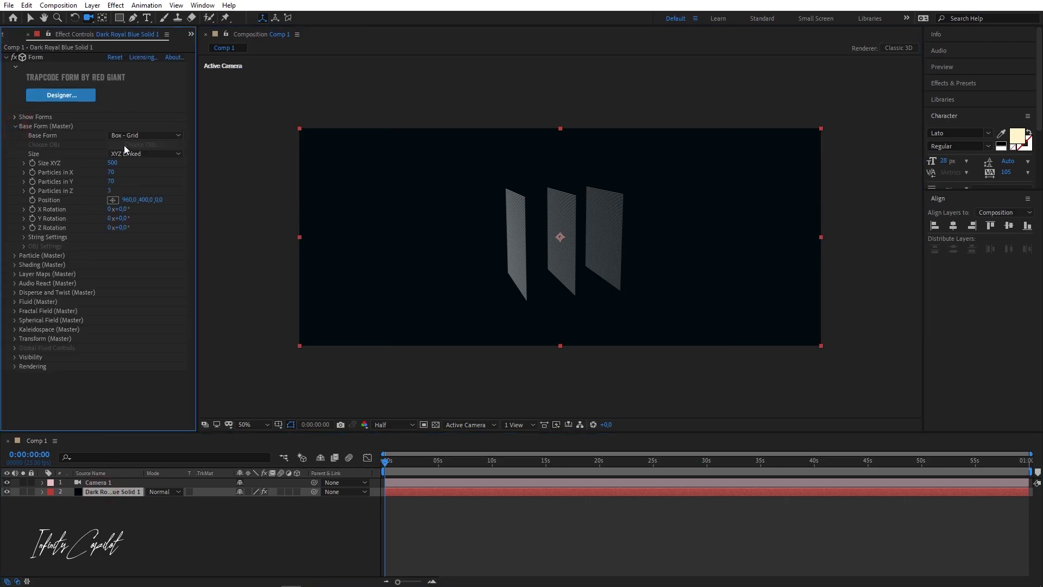
left_click(136, 135)
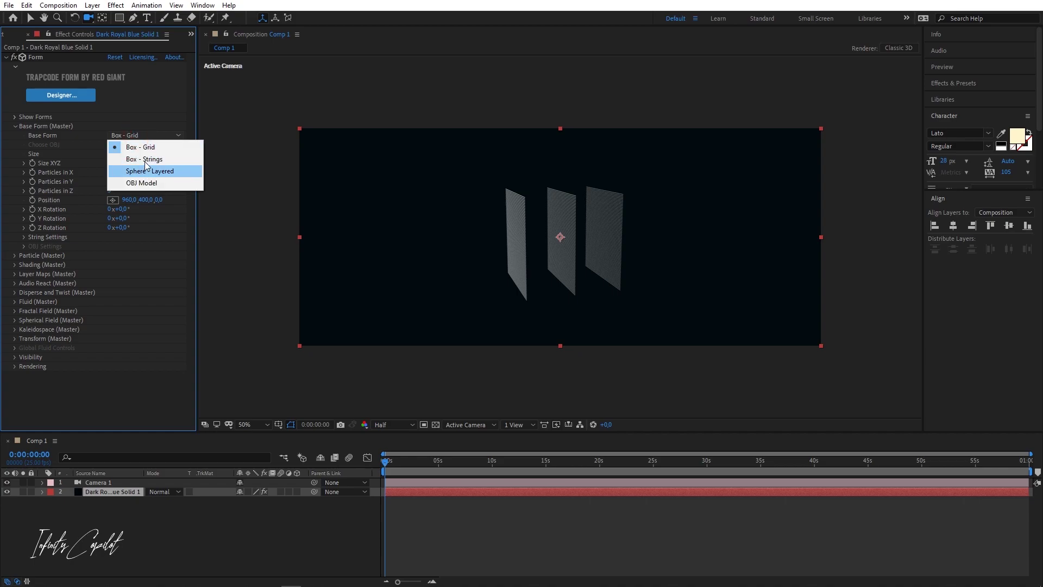
left_click(146, 159)
- Switch the base form's size mode to XYZ Individual and set Size Y to 430
left_click(39, 161)
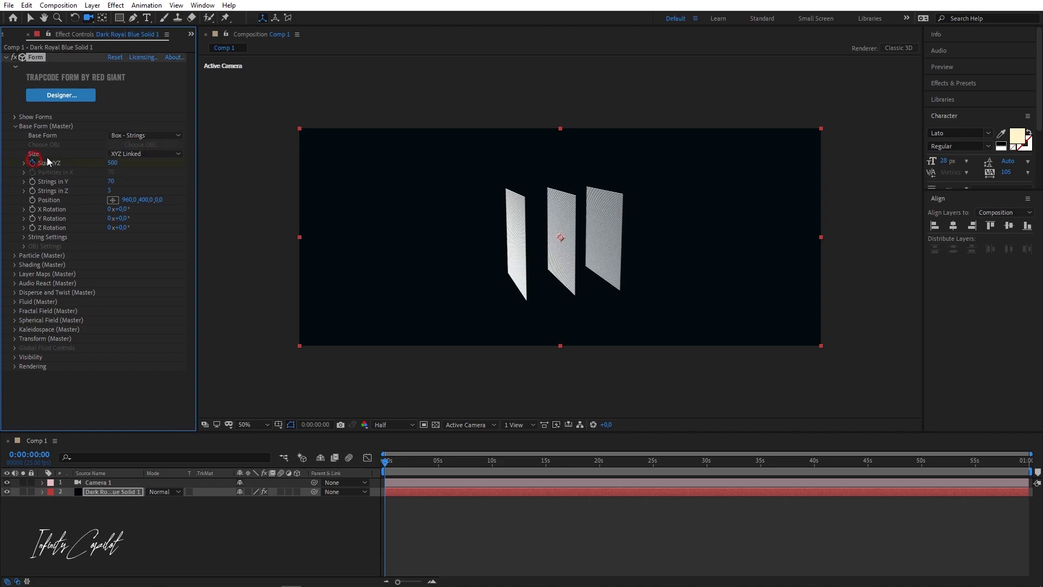
left_click(126, 155)
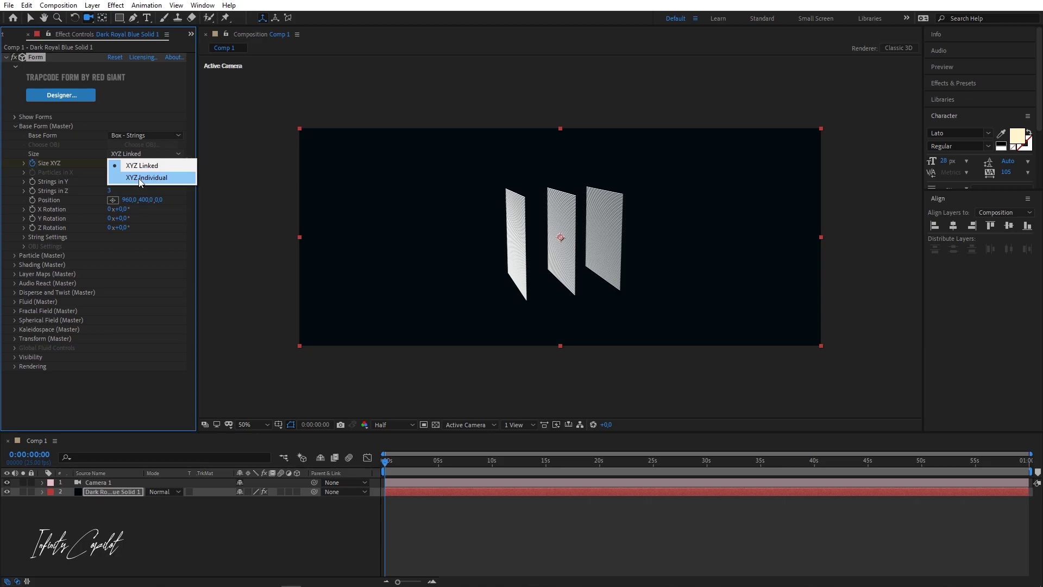
left_click(141, 180)
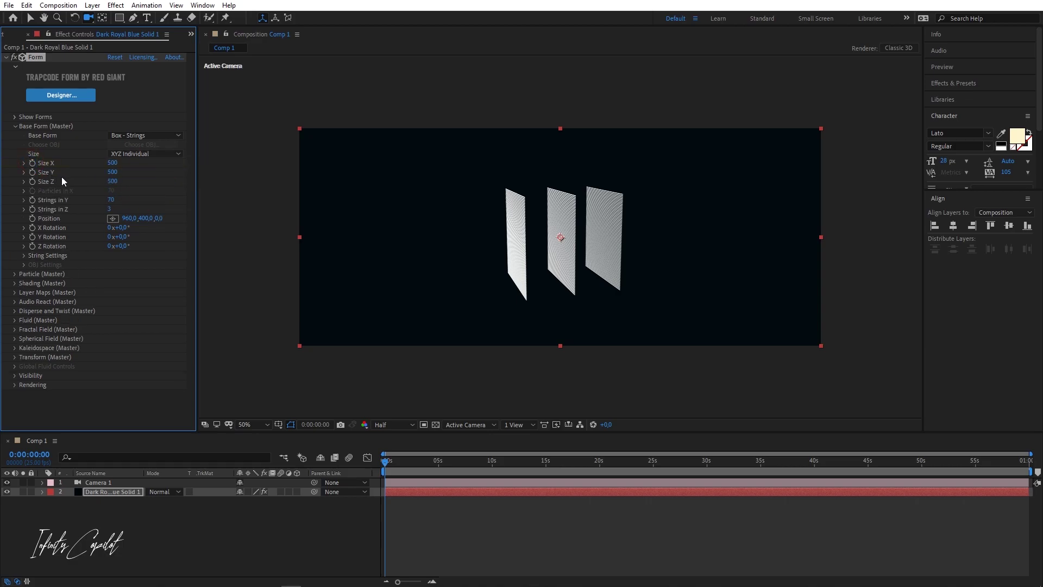
left_click(111, 173)
type("430")
- Set the base form's Strings in Y to 19
left_click(112, 200)
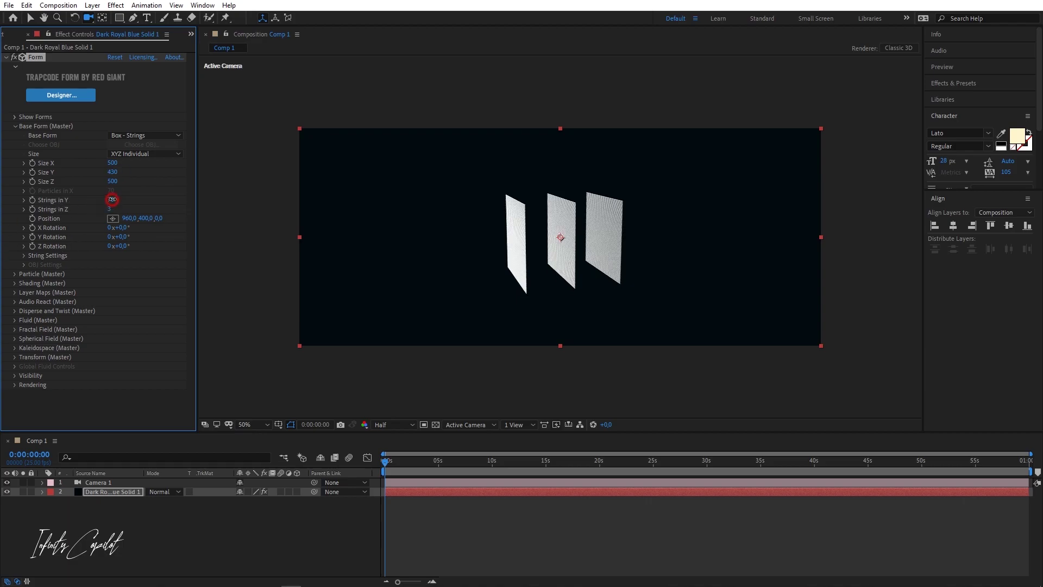
type("19")
key("Return")
left_click(554, 238)
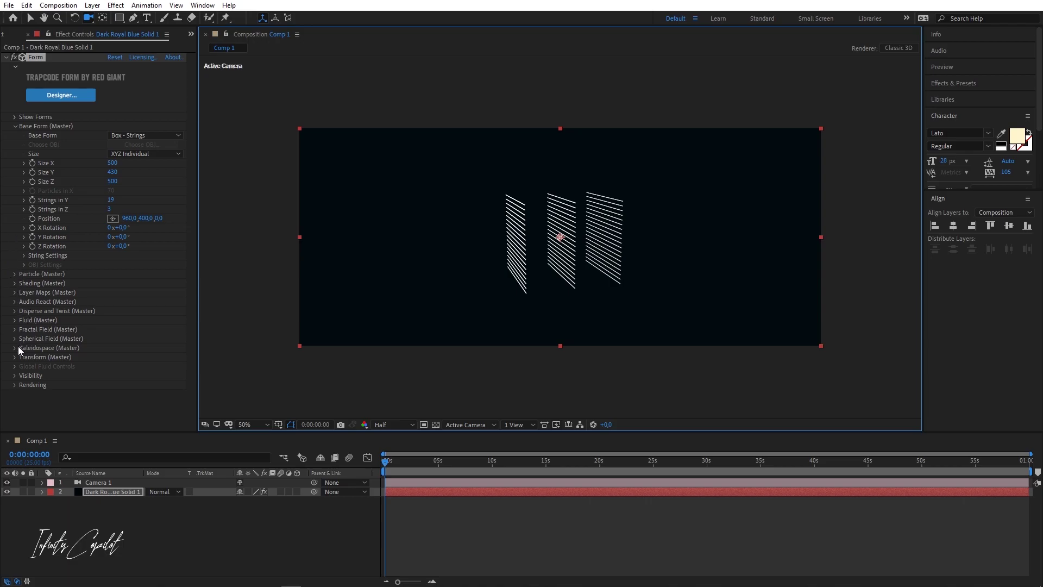
- Enable Fluid Motion in the Form effect's master fluid settings
left_click(14, 321)
scroll(11, 332, "down", 2)
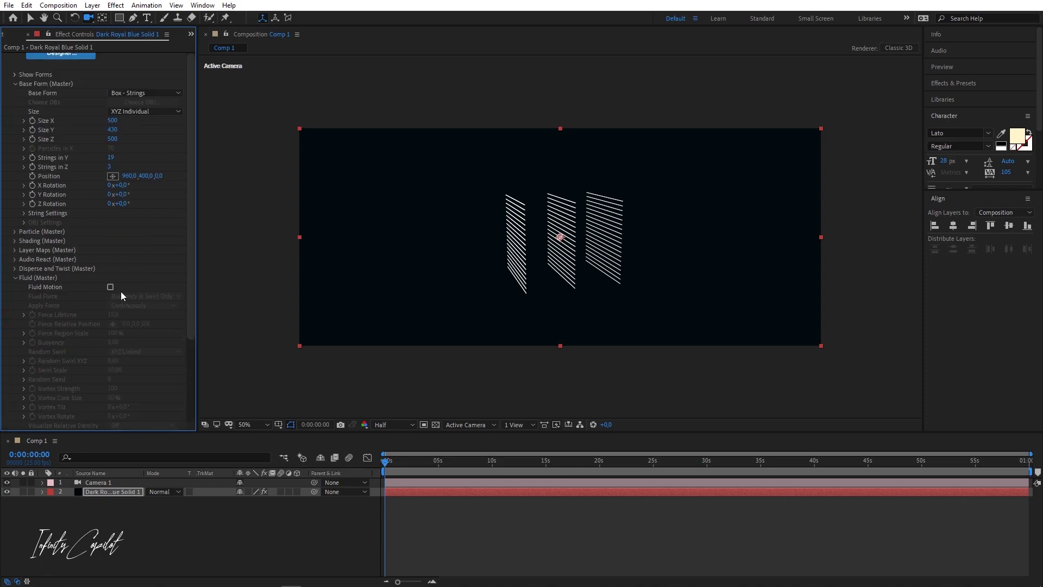
left_click(110, 288)
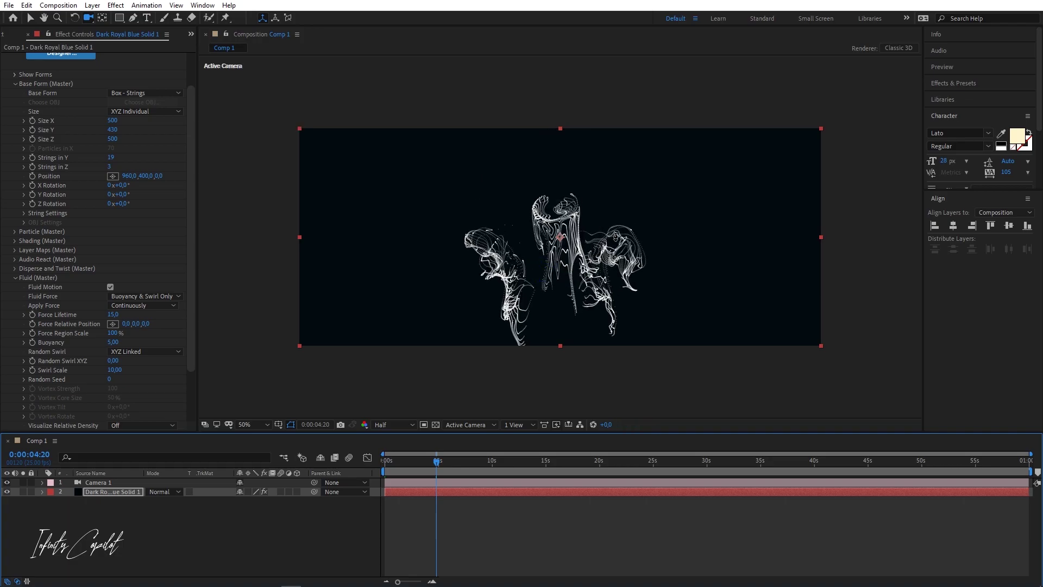
left_click_drag(563, 247, 569, 235)
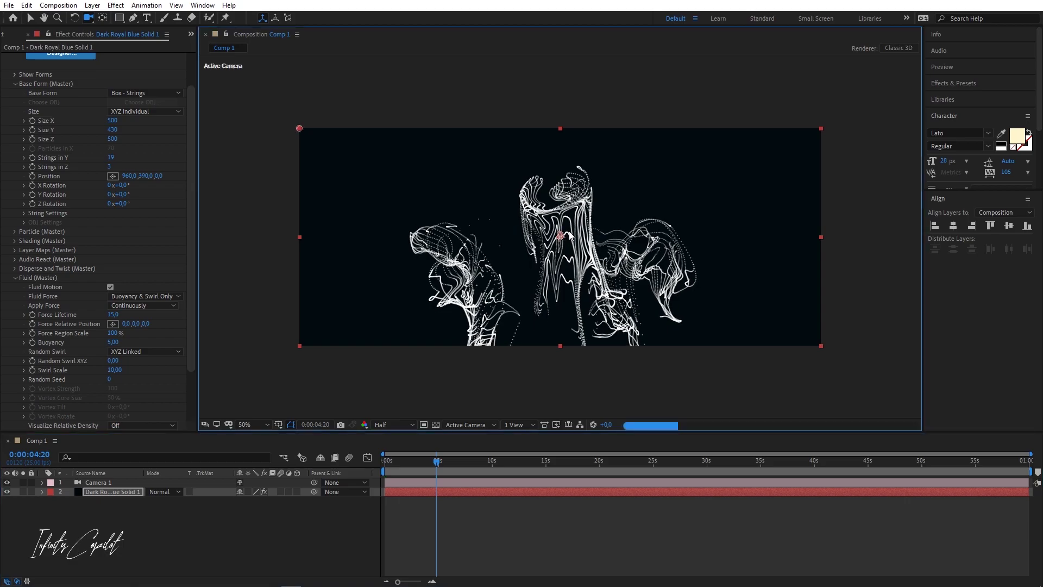
key("ctrl+z")
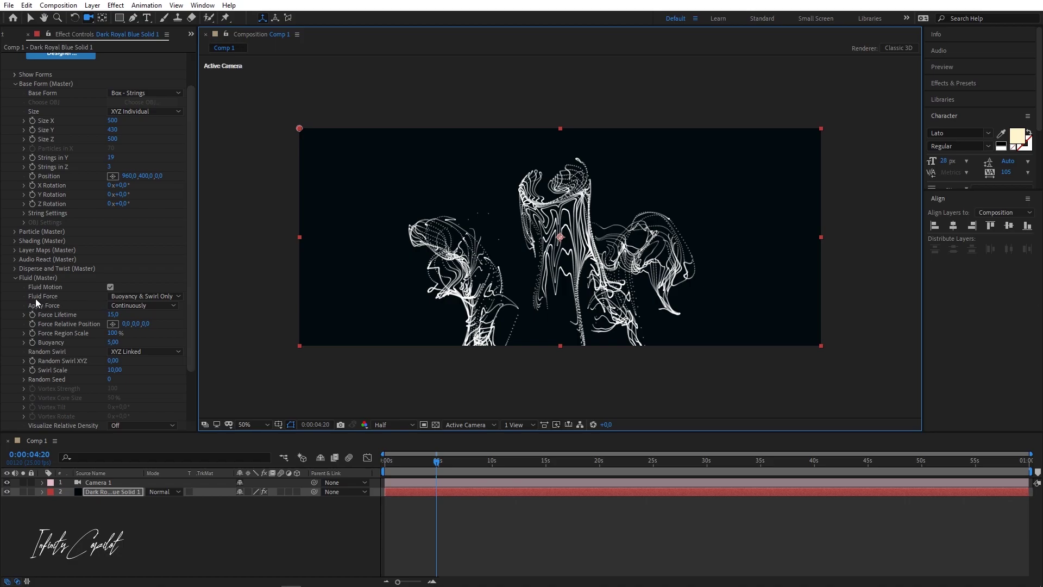
- Try the Vortex Ring and Vortex Tube fluid forces and return to Buoyancy & Swirl Only
left_click(121, 298)
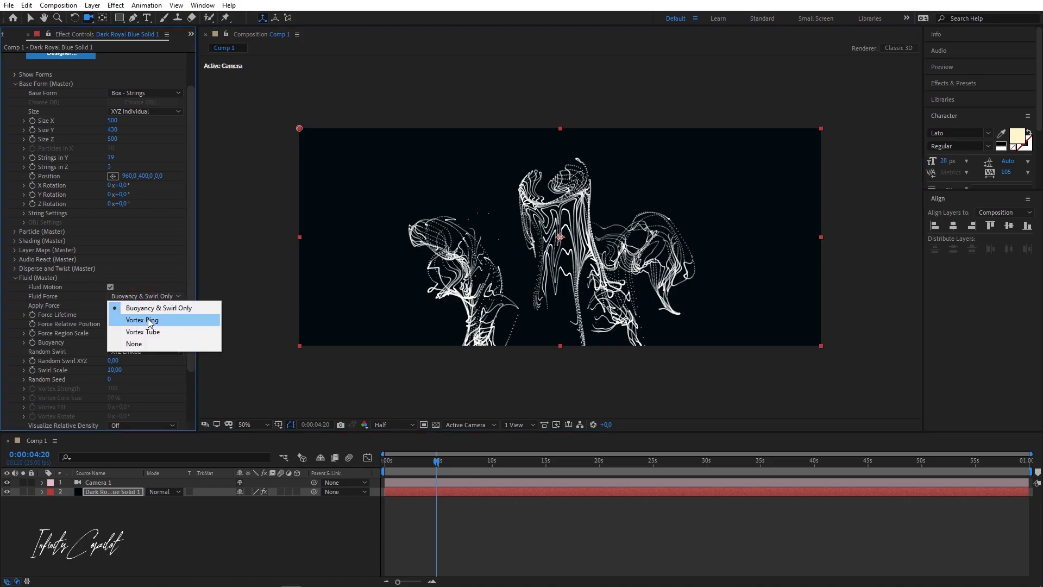
left_click(149, 321)
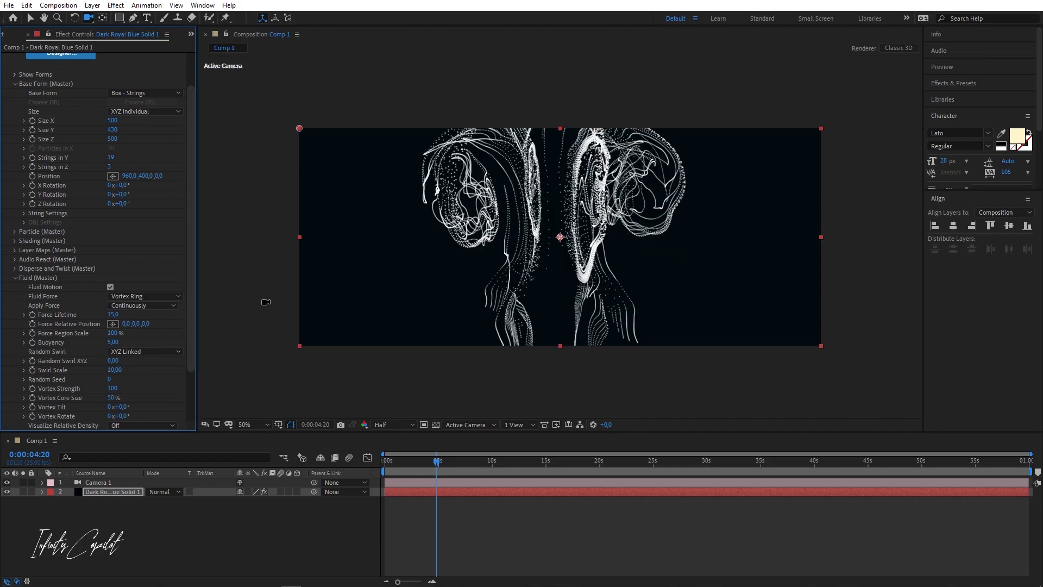
left_click(141, 296)
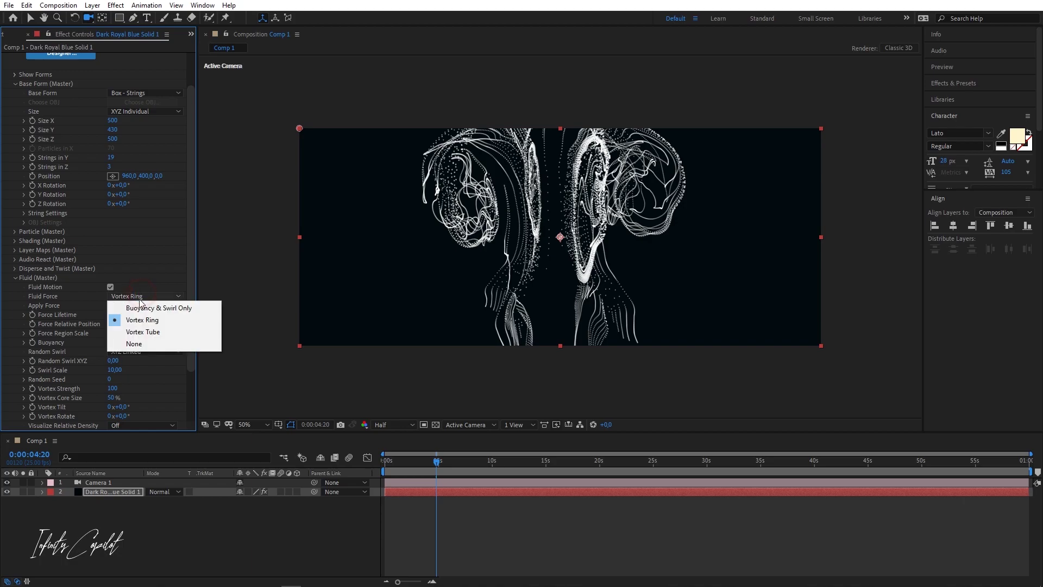
left_click(142, 334)
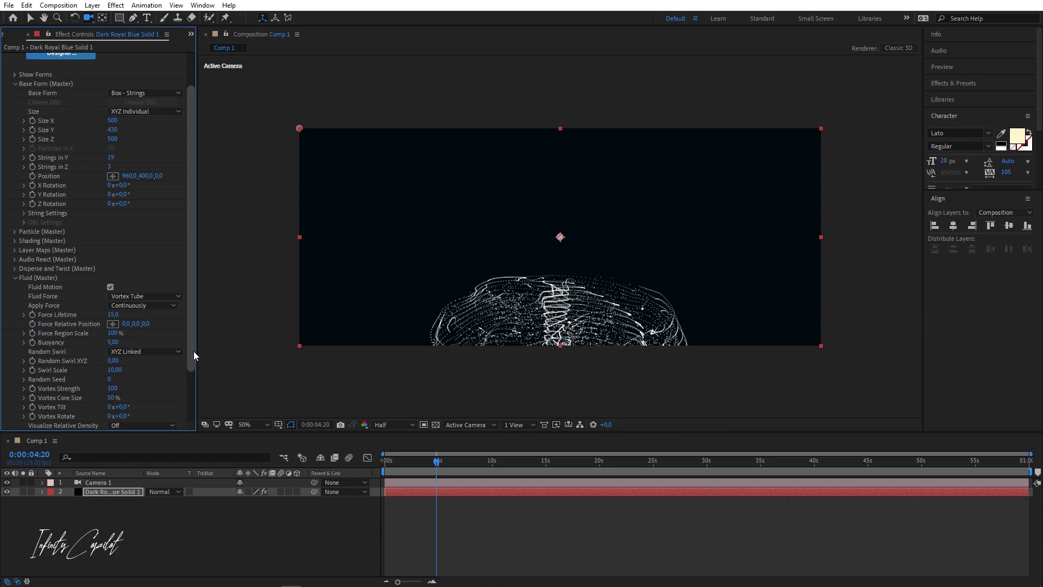
left_click_drag(523, 251, 525, 277)
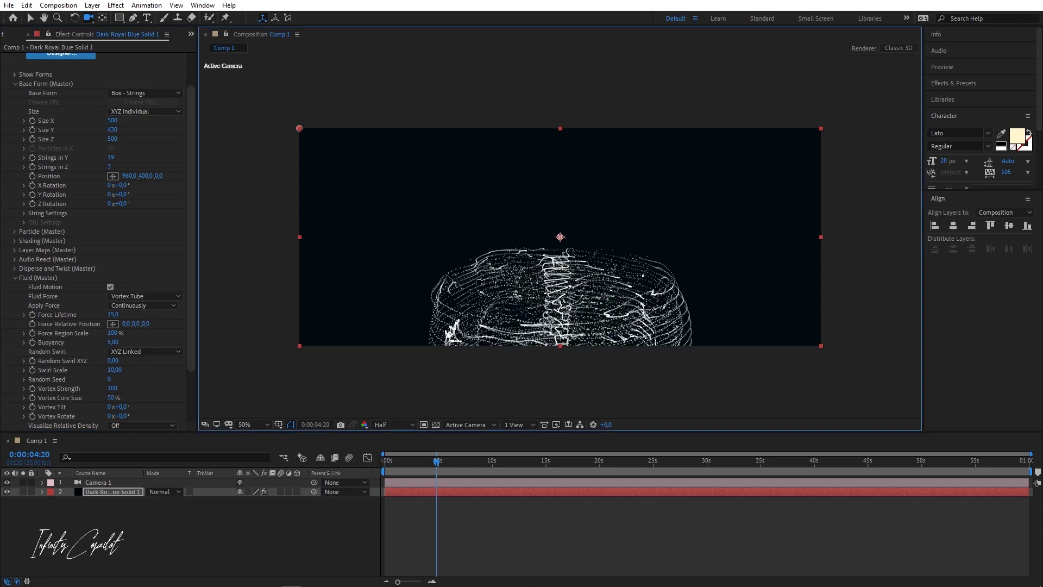
left_click(132, 296)
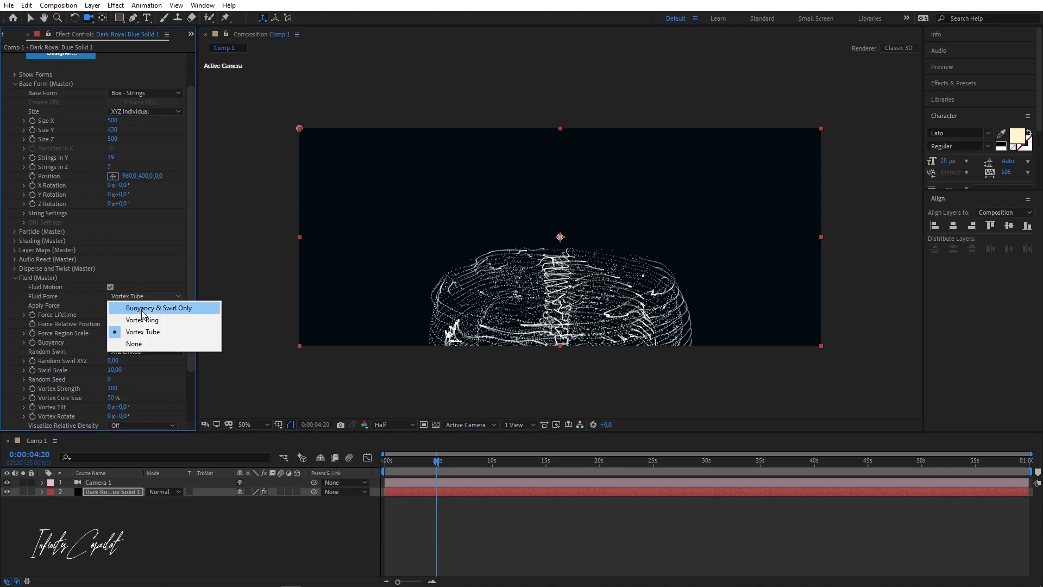
left_click(137, 308)
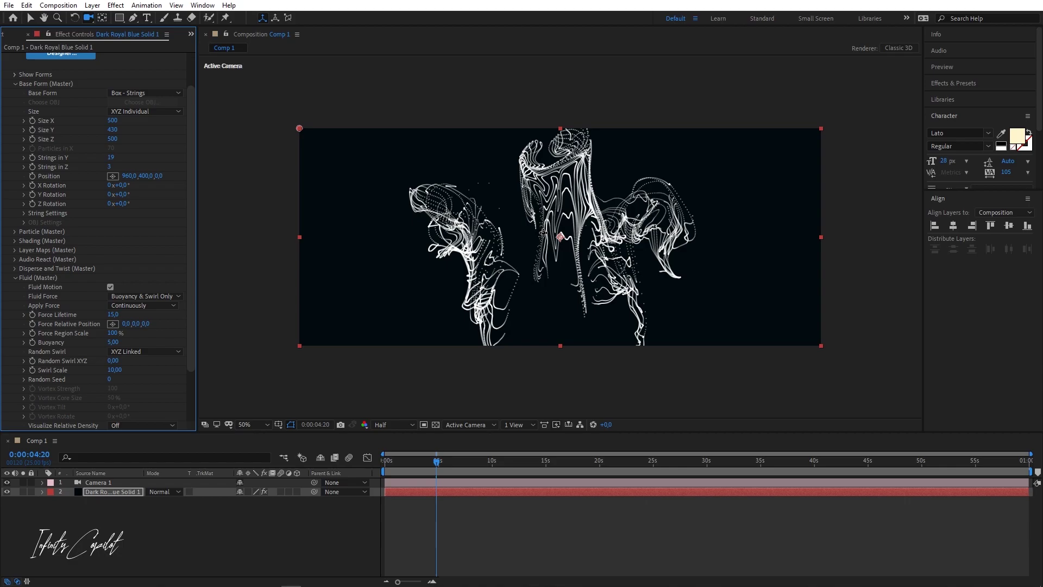
left_click(209, 321)
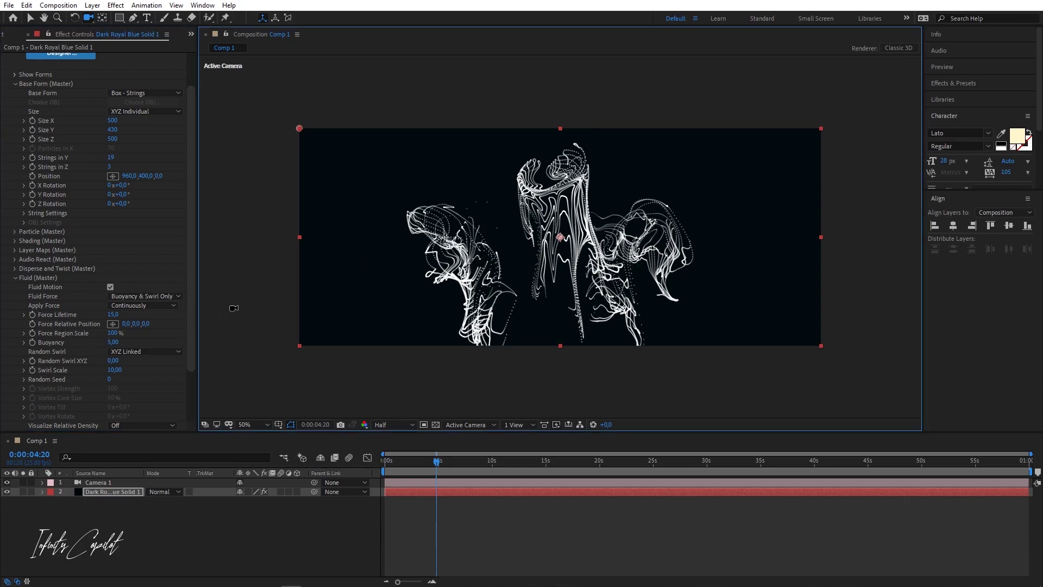
- Set the fluid Buoyancy to 2 and the Force Region Scale to 50%
left_click(112, 343)
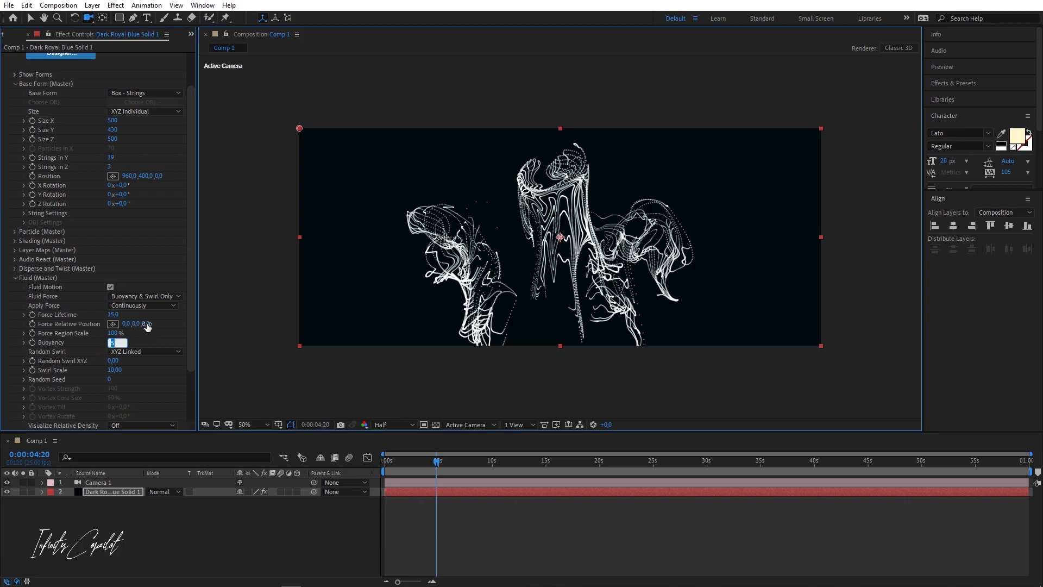
type("2")
key("Return")
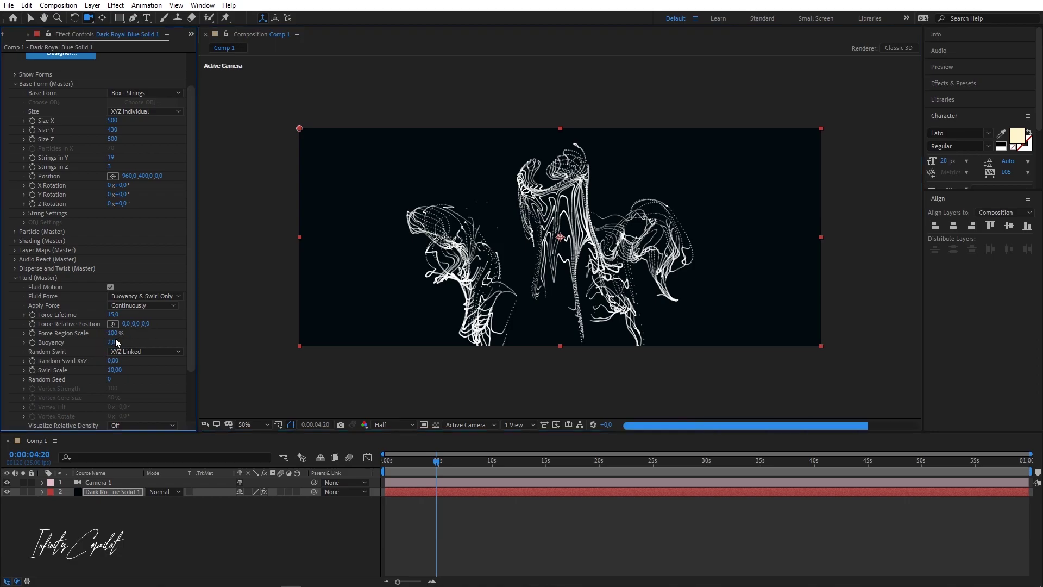
left_click(113, 334)
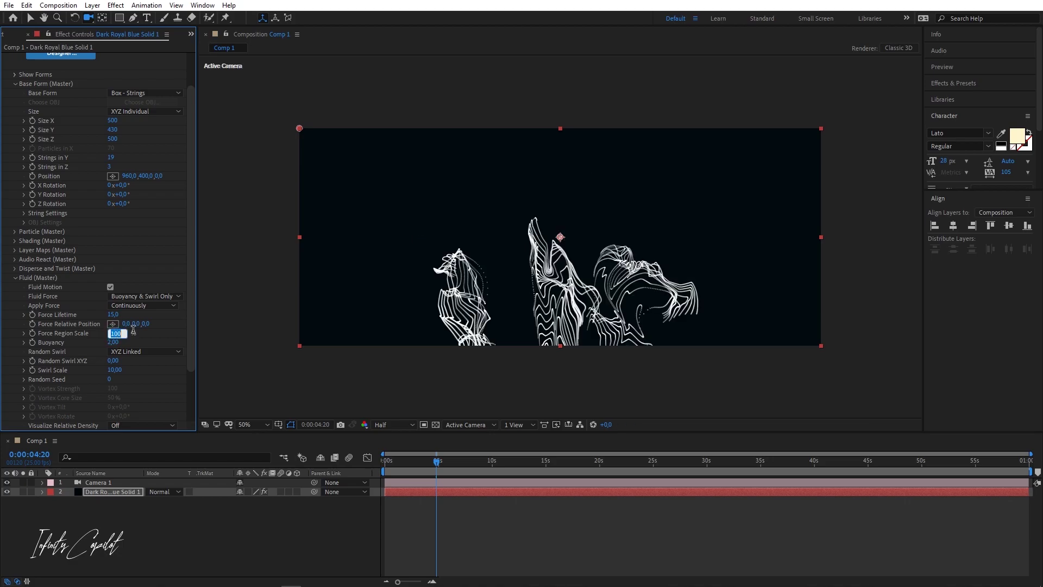
type("50")
key("Return")
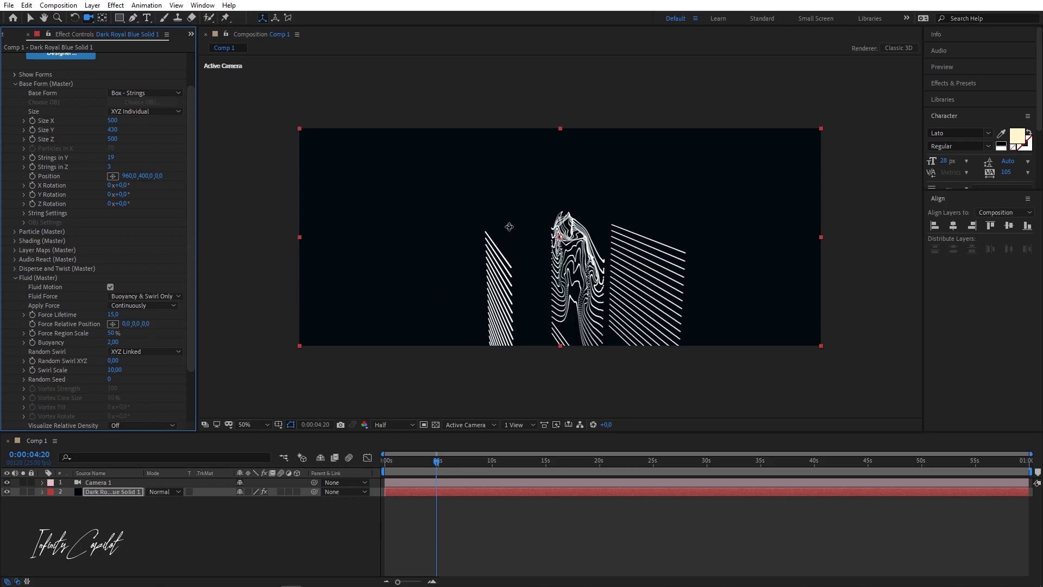
- Move the current time to 0:00:14:04 and set the fluid's Force Region Scale to 90%
left_click_drag(448, 461, 564, 461)
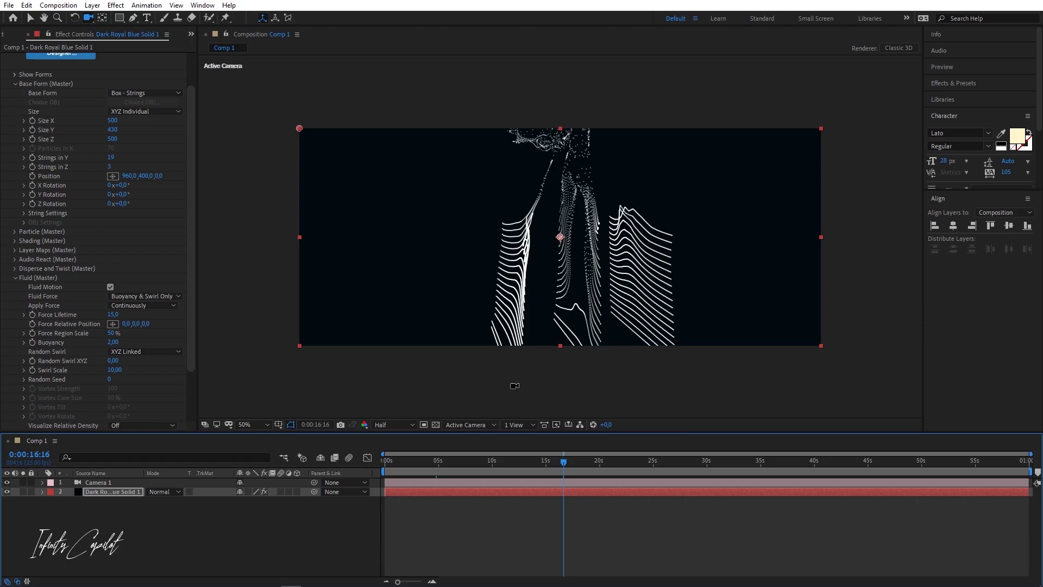
left_click_drag(562, 463, 537, 462)
left_click(114, 333)
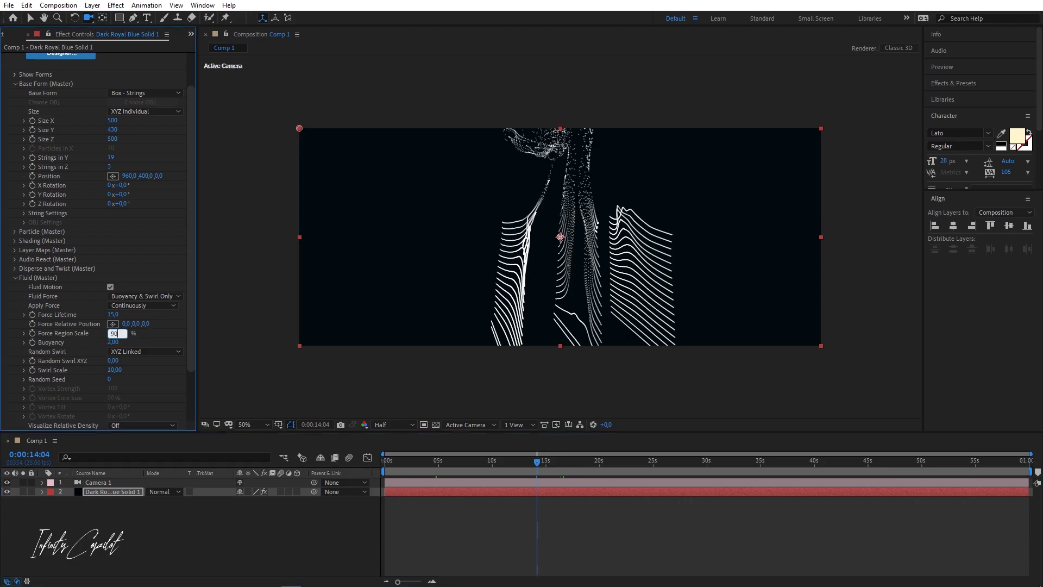
type("90")
key("Return")
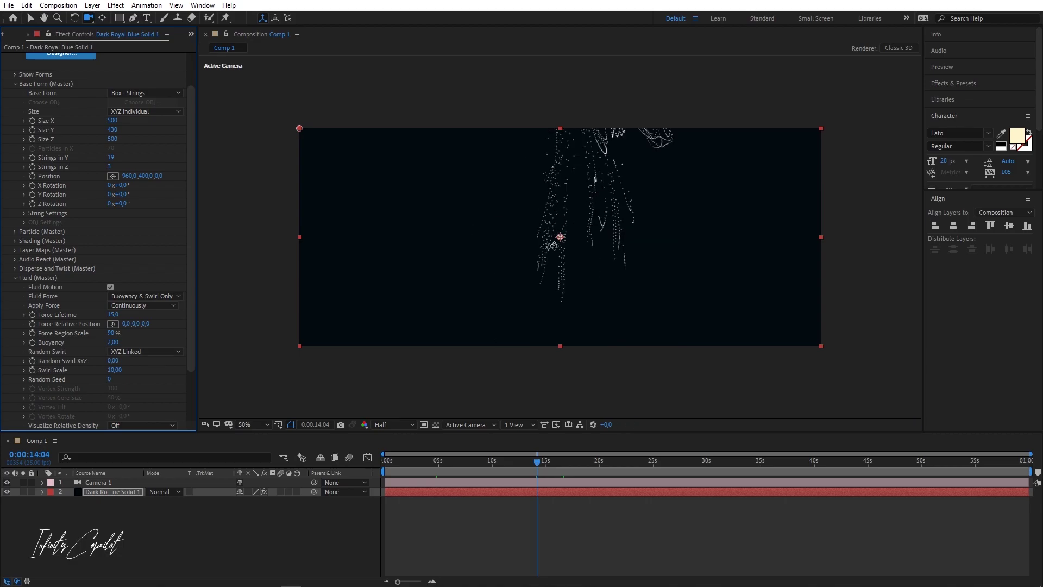
- Set the fluid Buoyancy to 5
left_click(569, 214)
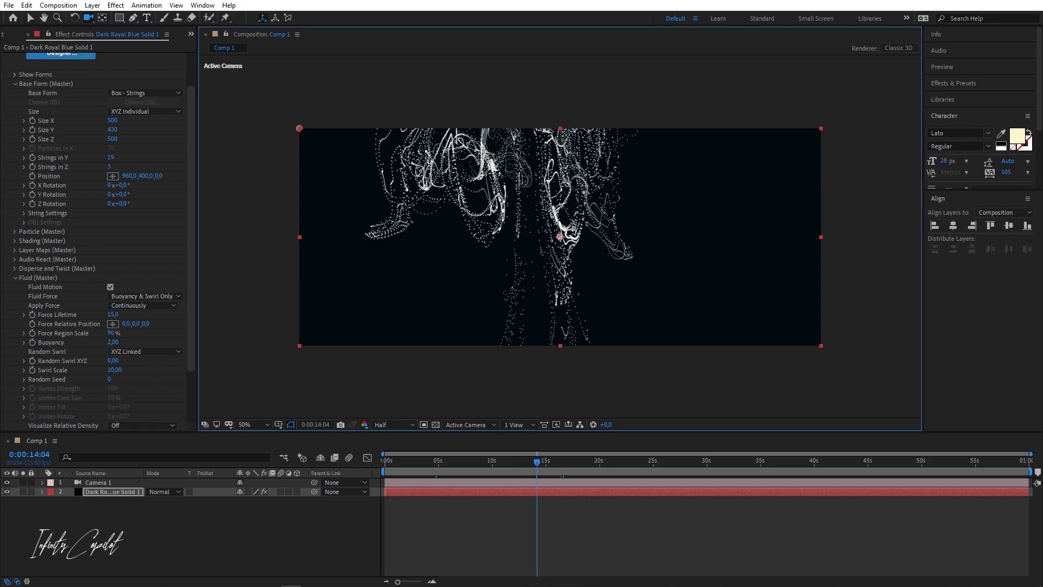
left_click_drag(608, 298, 564, 263)
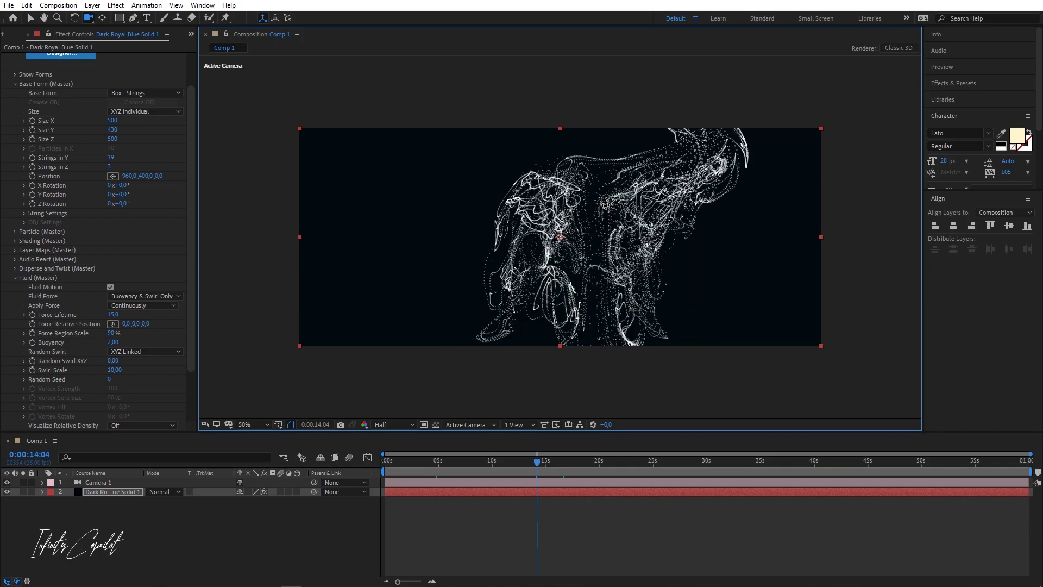
left_click(115, 341)
type("5")
key("Return")
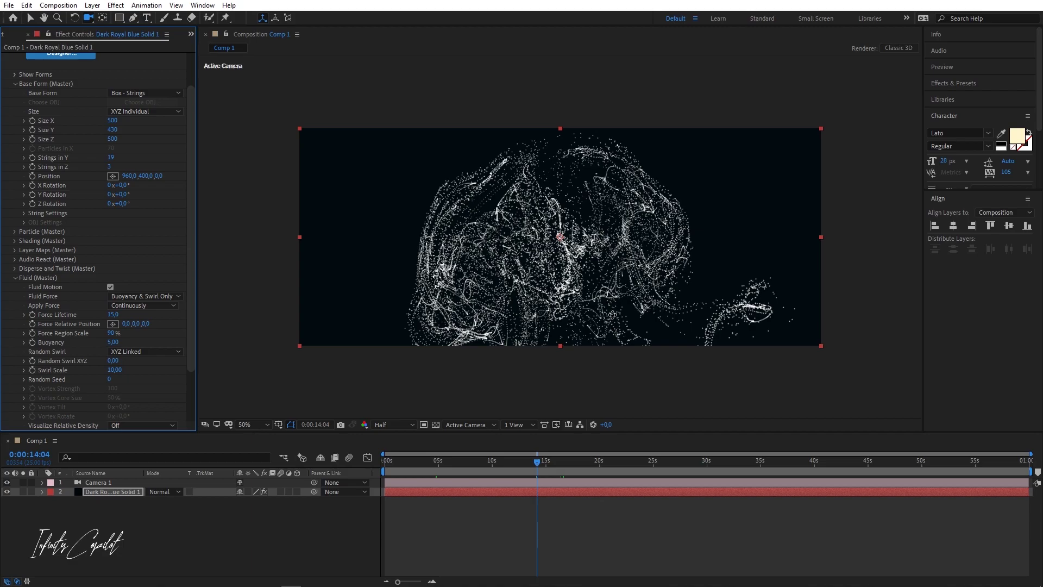
- Review the saved reference snapshots in the snapshot gallery, including the fluid string frames with and without titles, and close it
left_click(548, 310)
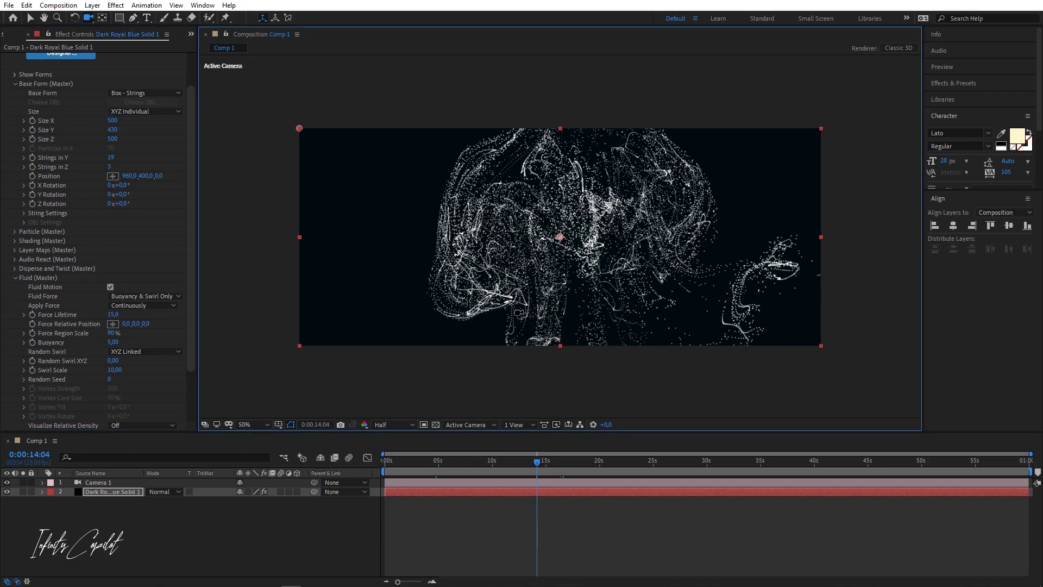
key("ctrl+space")
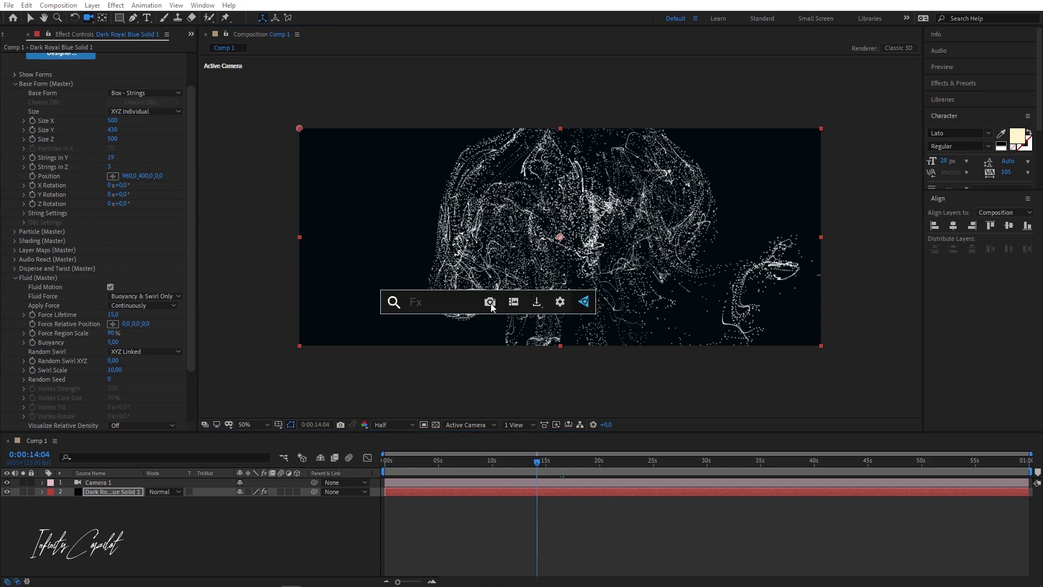
left_click(514, 303)
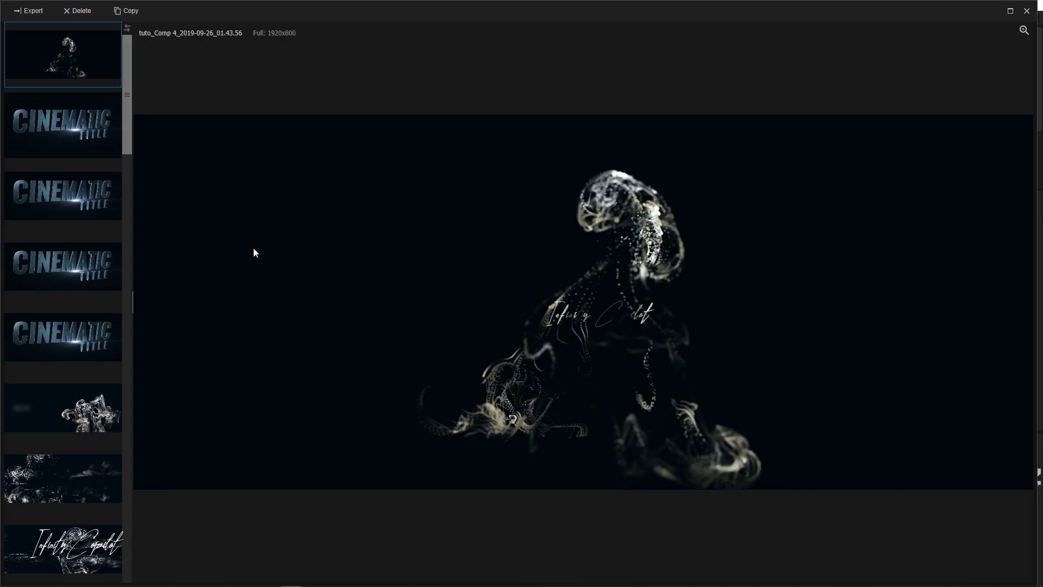
left_click(96, 432)
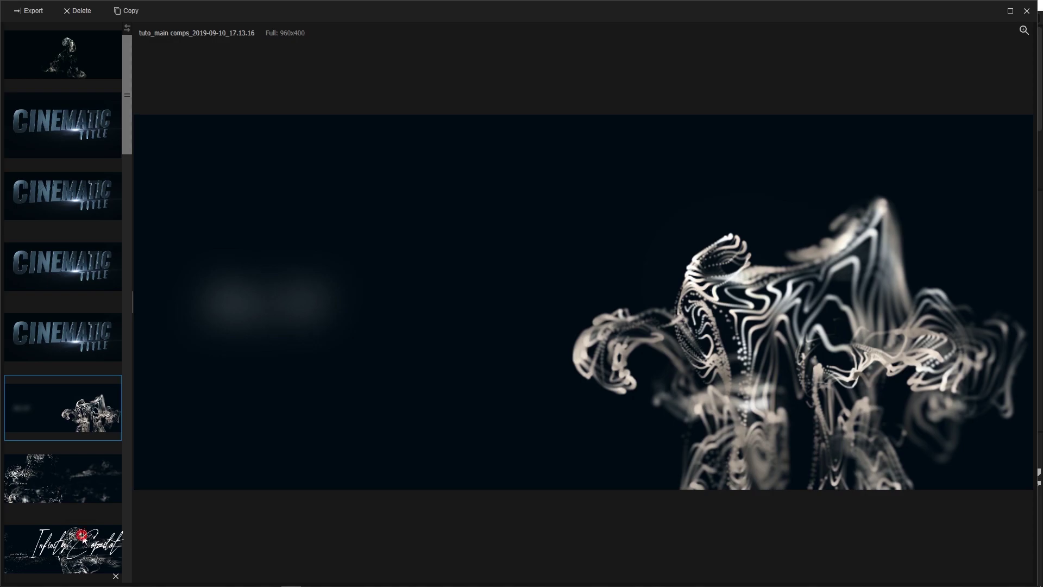
left_click(72, 484)
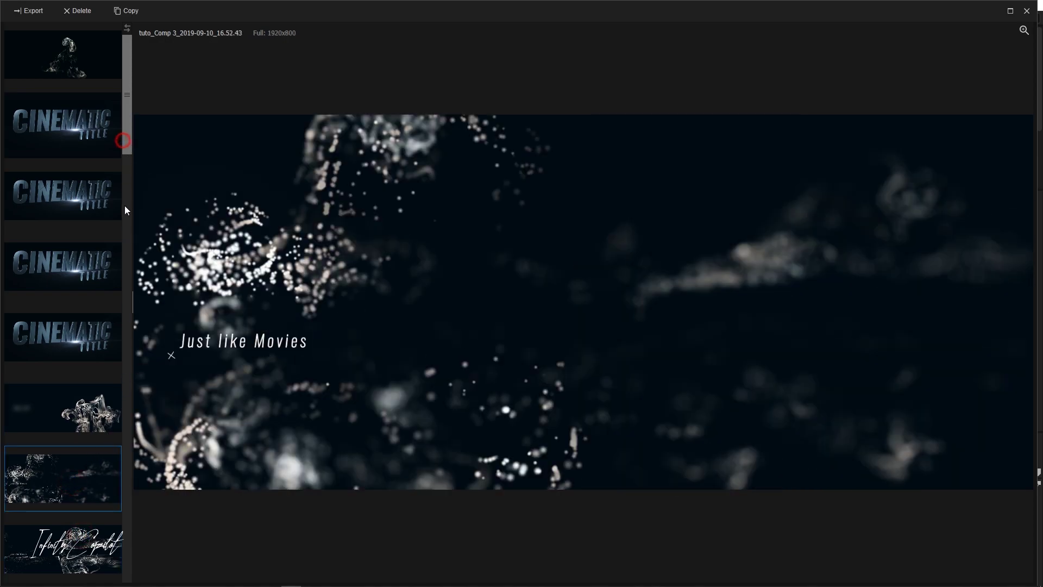
scroll(125, 271, "down", 5)
left_click(76, 347)
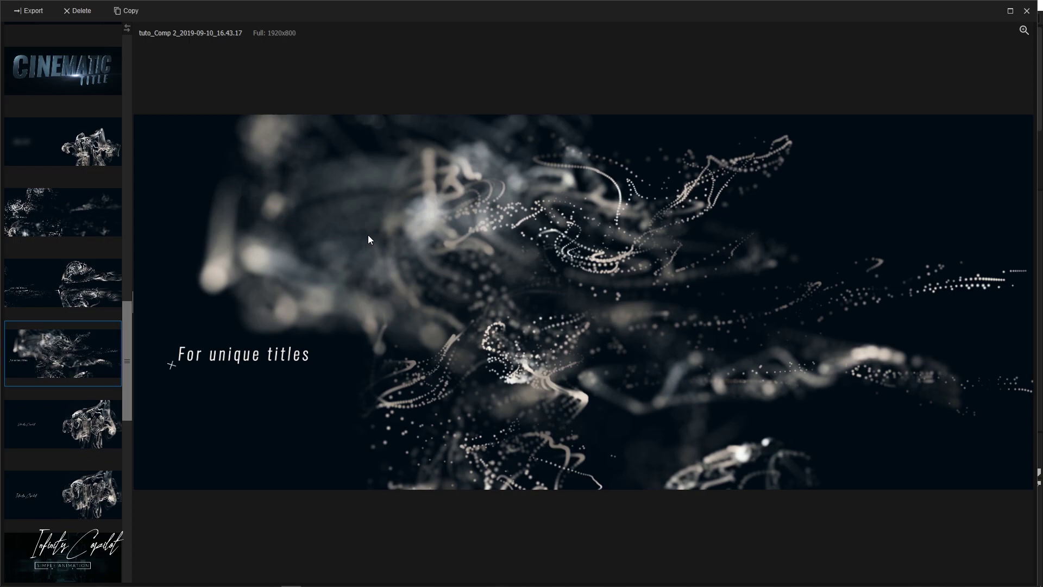
left_click(1026, 11)
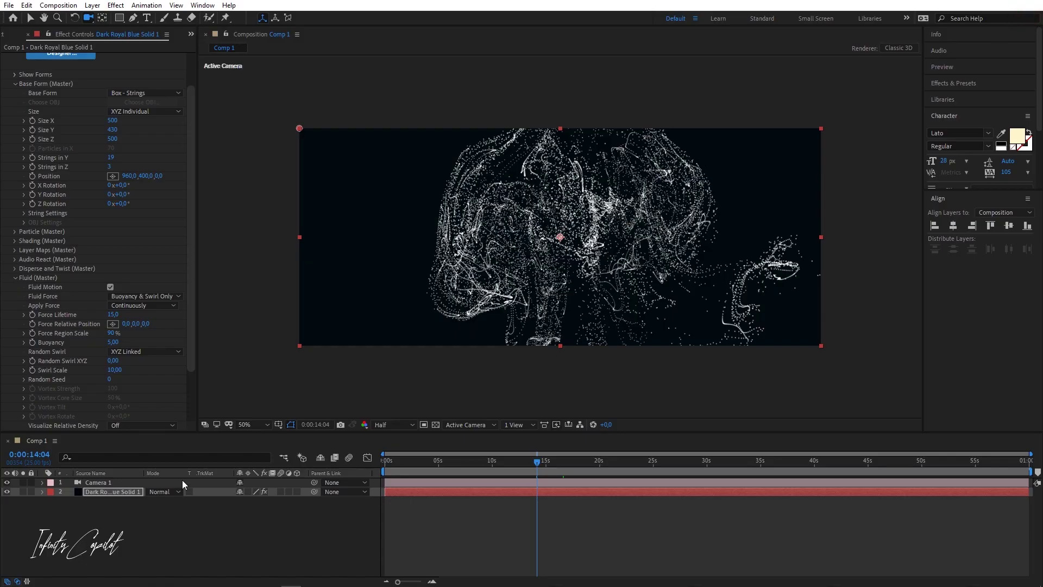
- Turn on Depth of Field for Camera 1 and set its Aperture to 450 pixels
left_click(99, 484)
key("a")
key("a")
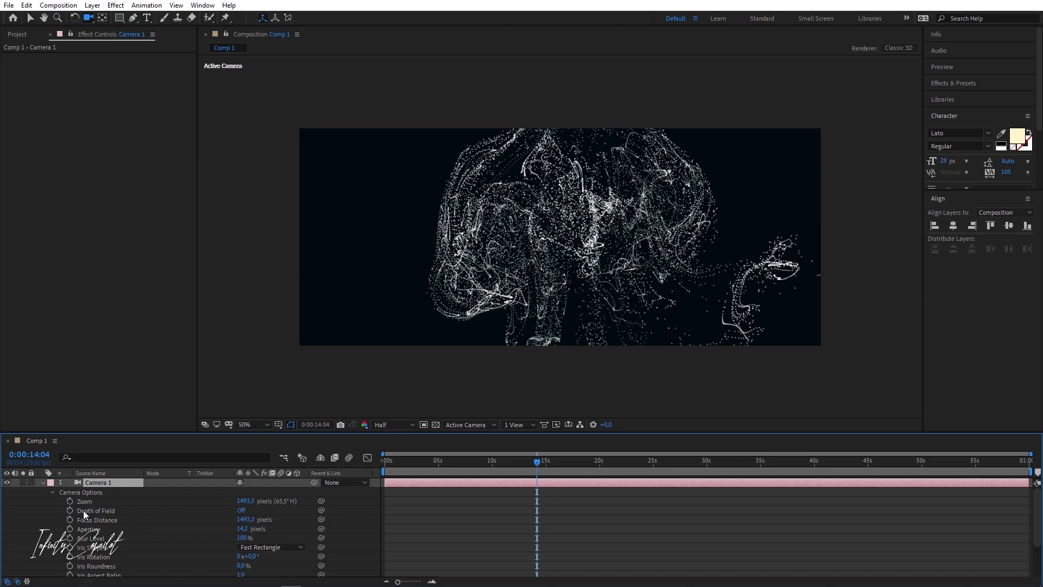
left_click(241, 510)
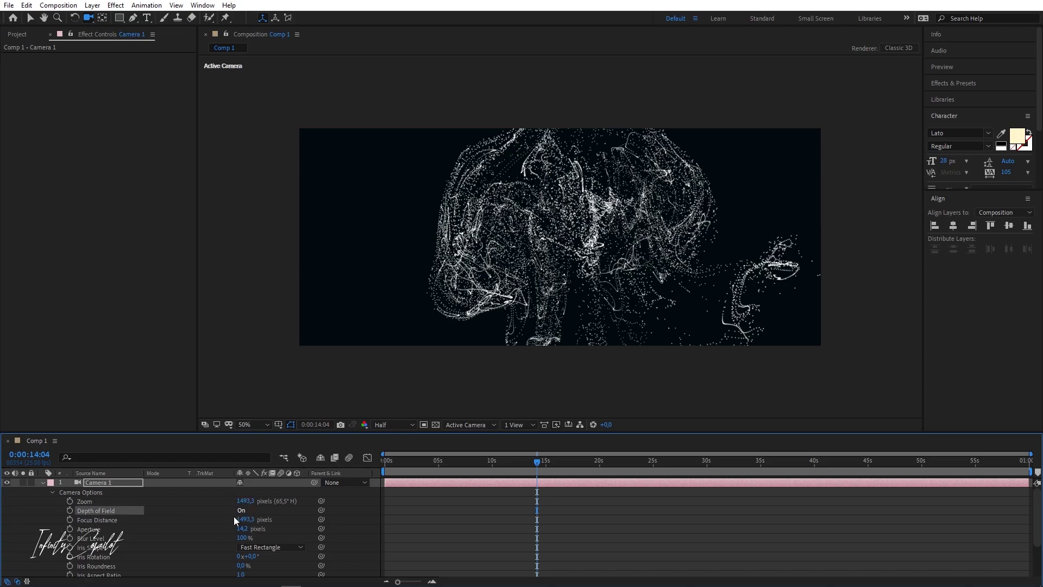
left_click_drag(585, 204, 572, 222)
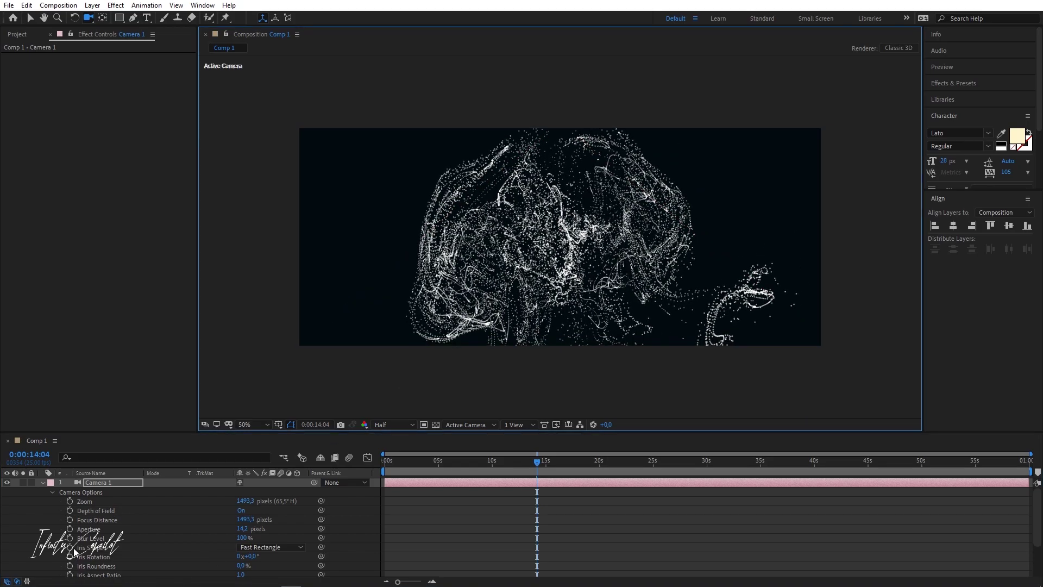
left_click(242, 529)
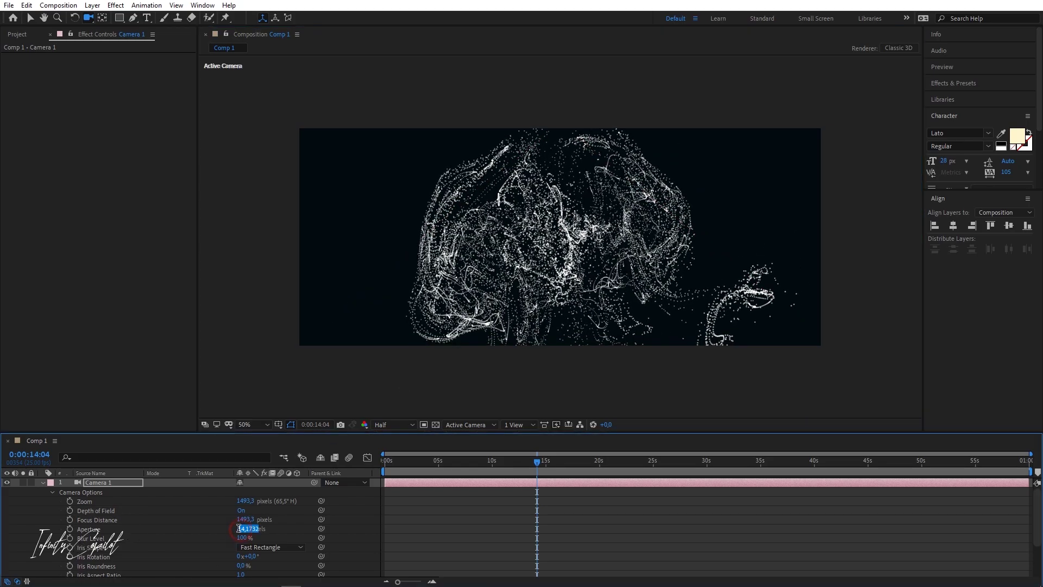
type("450")
key("Return")
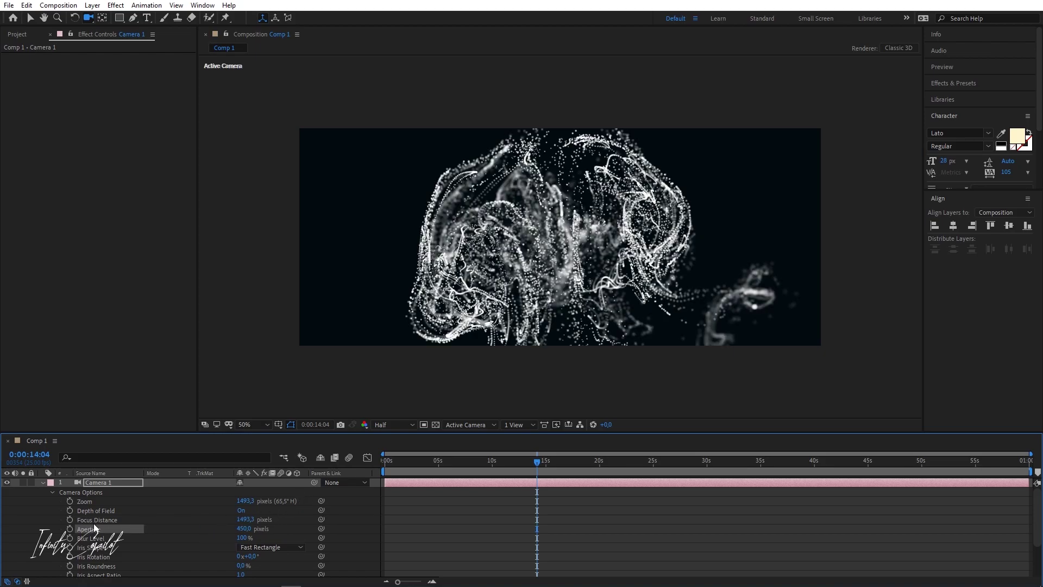
- Set Camera 1's Focus Distance to about 1765.3 pixels and start keyframing it at 0:00:08:11
left_click_drag(235, 520, 264, 517)
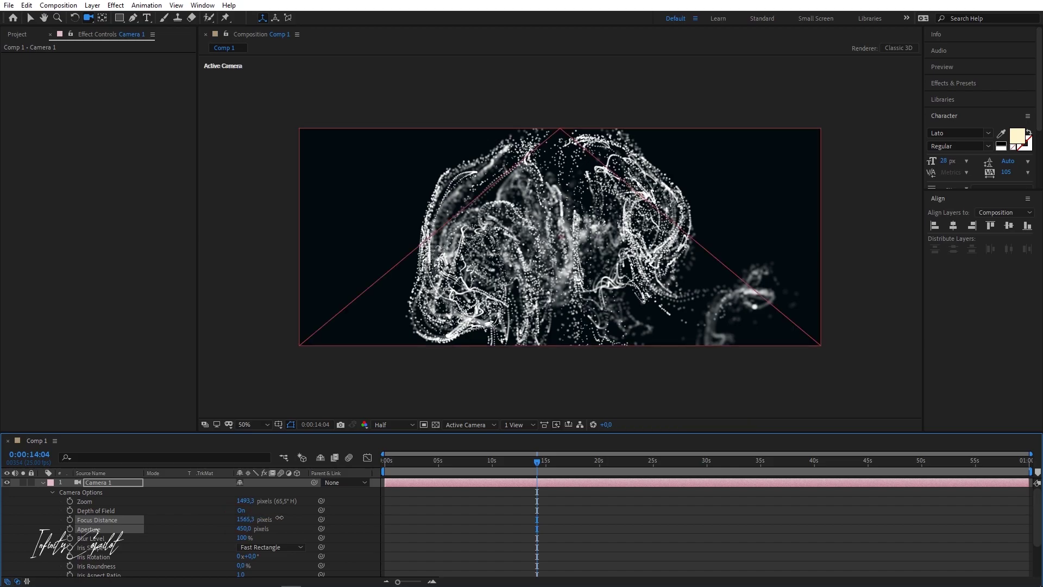
left_click_drag(301, 515, 380, 511)
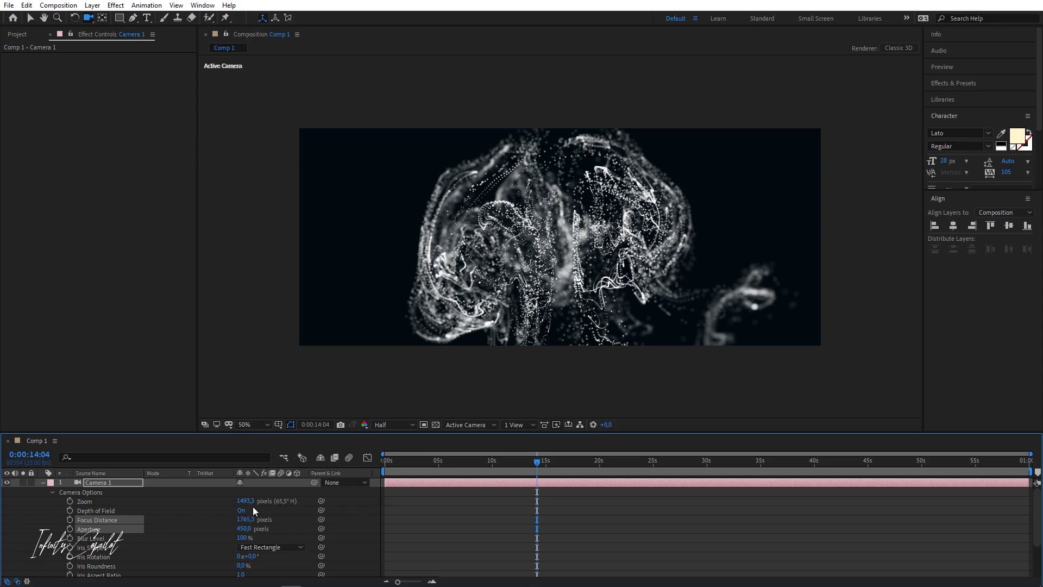
left_click_drag(533, 468, 476, 463)
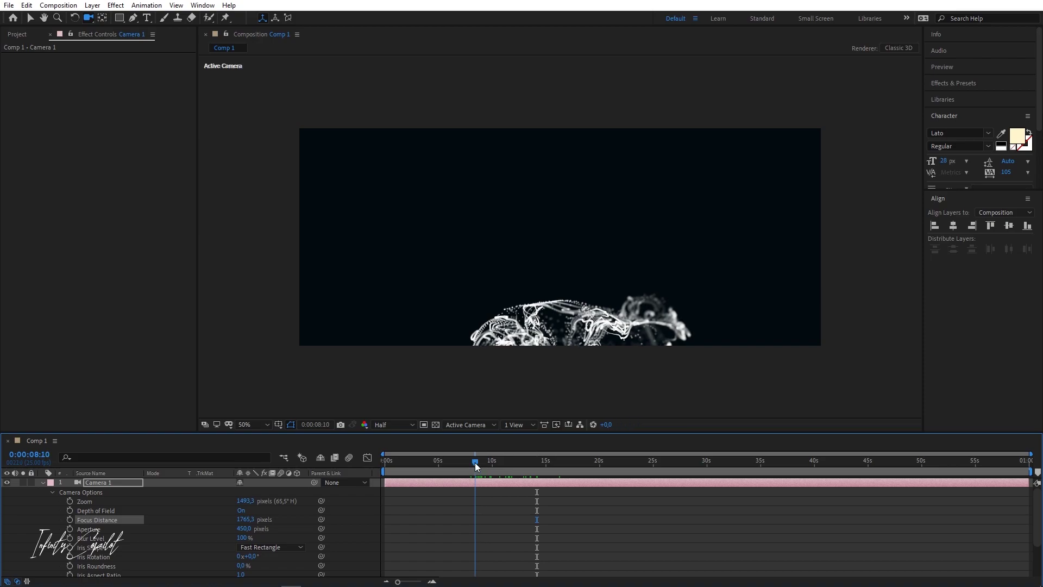
left_click(68, 520)
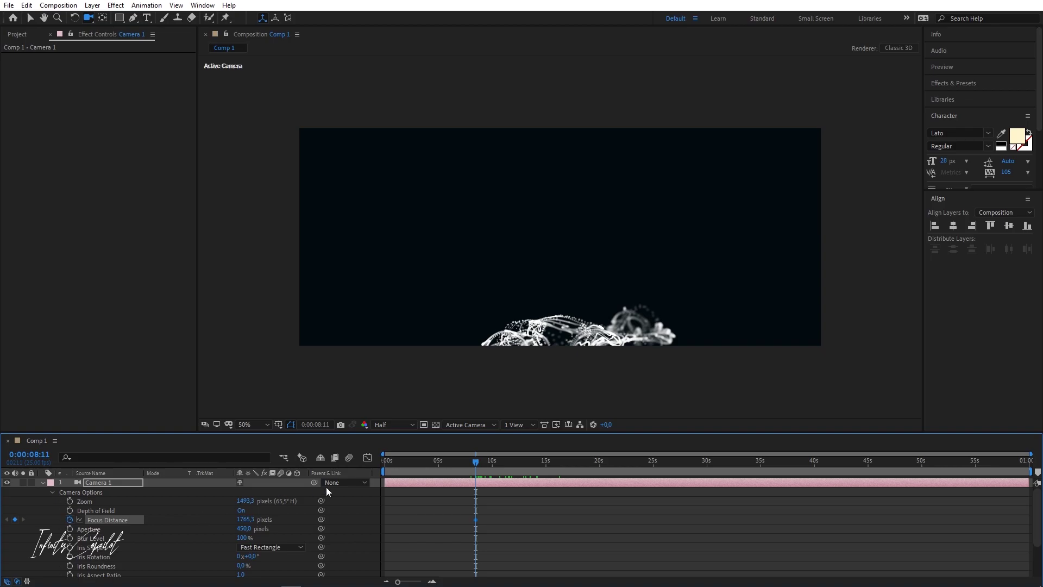
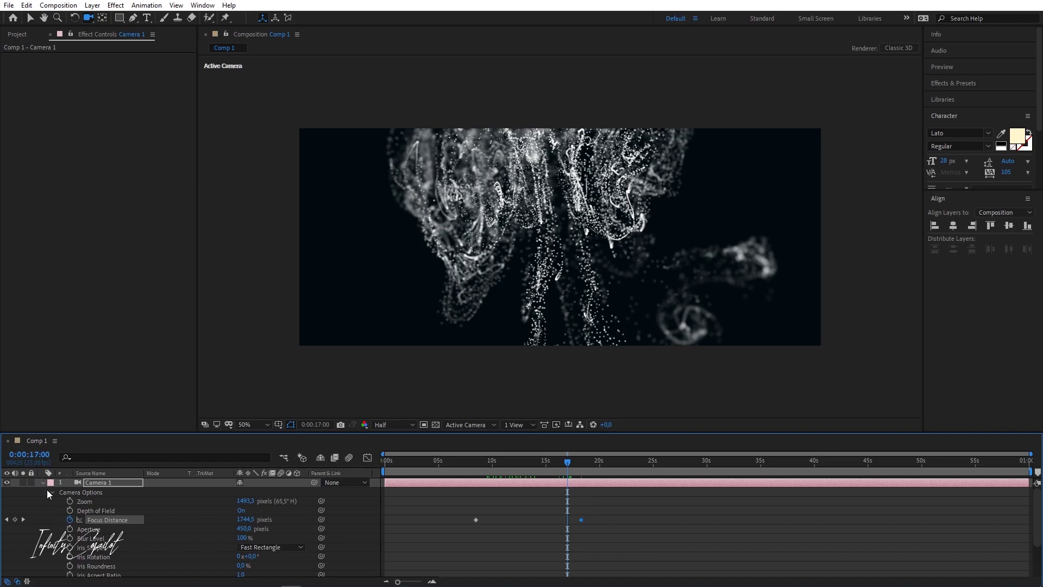
- Expand the Fractal Field settings of the solid's Form effect and set the fluid's Visualize Relative Density to Opacity
left_click(43, 483)
left_click(100, 491)
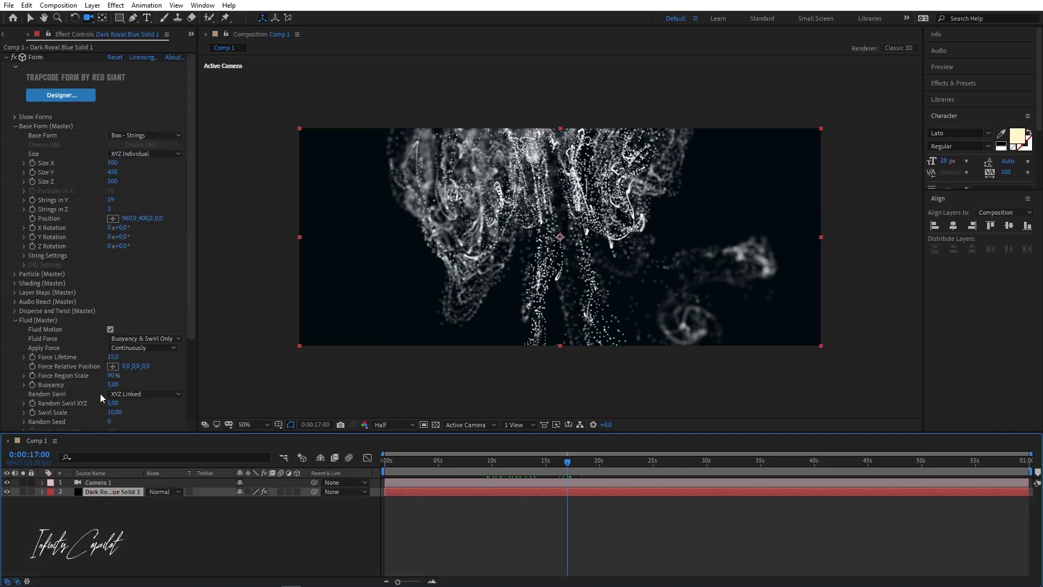
scroll(190, 256, "down", 4)
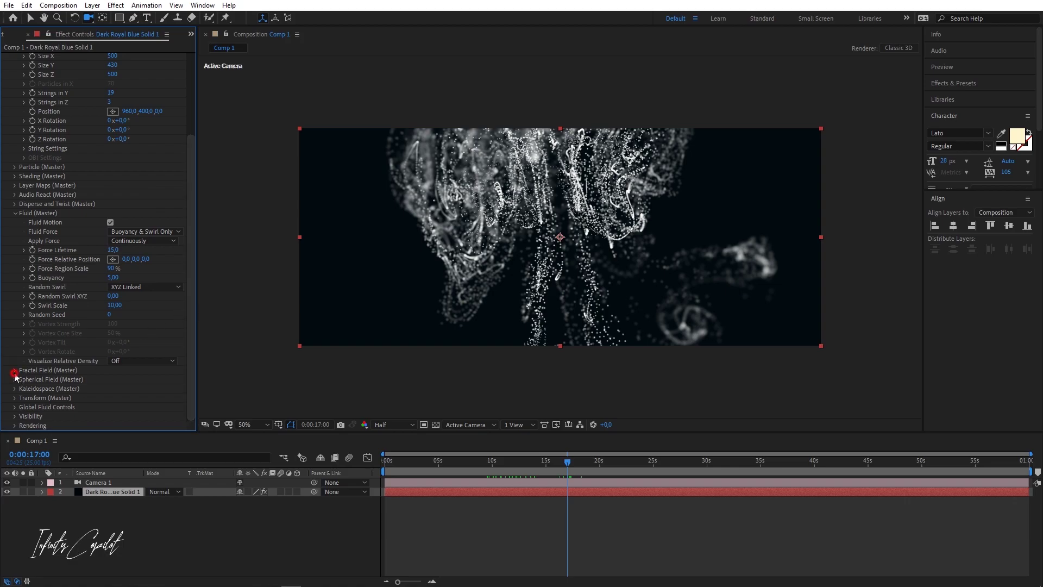
left_click(15, 371)
scroll(151, 292, "down", 6)
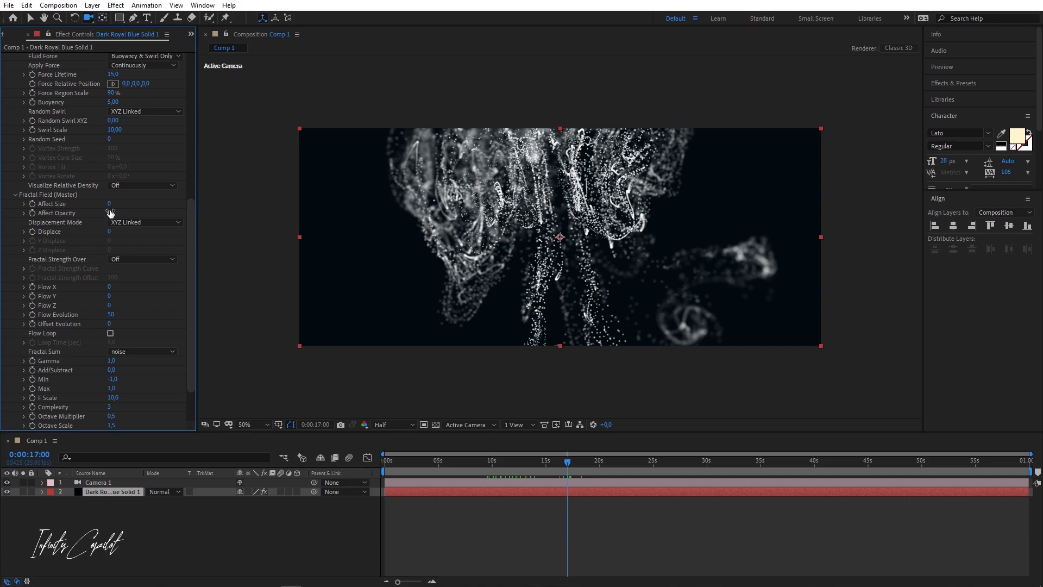
left_click(136, 186)
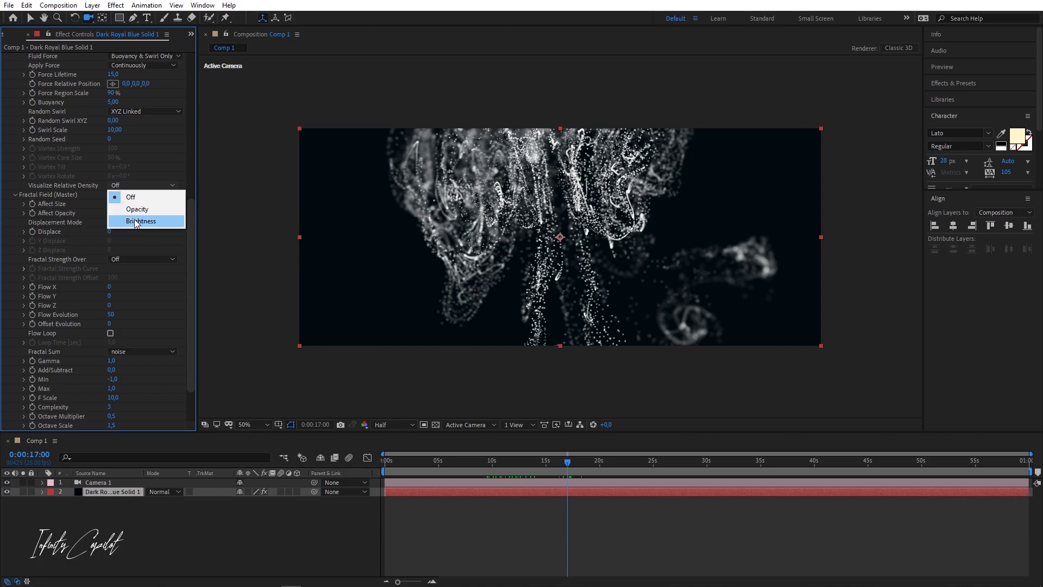
left_click(137, 209)
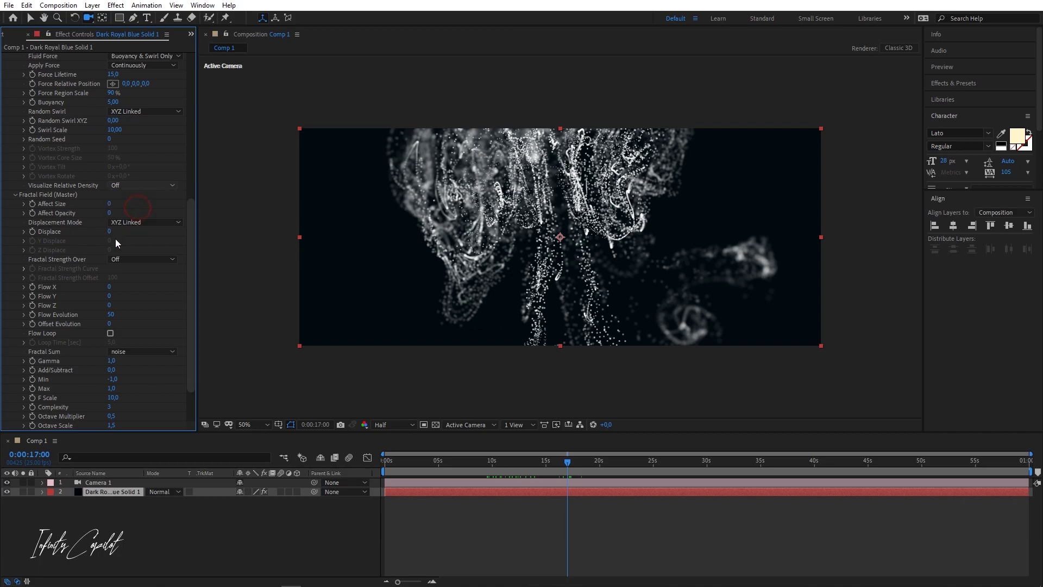
- Try Brightness for Visualize Relative Density at 0:00:12:11 and return the option to Opacity
left_click(506, 466)
mouse_move(507, 466)
left_mouse_down()
mouse_move(493, 464)
mouse_move(524, 462)
mouse_move(511, 459)
left_mouse_up()
left_click(145, 187)
left_click(150, 221)
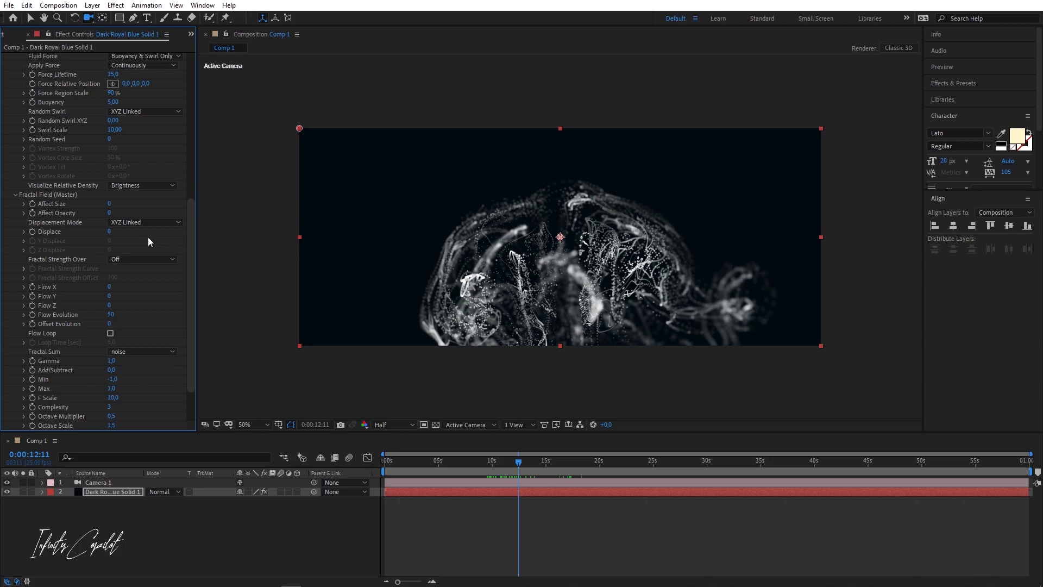
left_click(137, 186)
left_click(140, 221)
- Move the current time to 0:00:12:15 and raise the Fractal Field's Affect Opacity to 28
mouse_move(519, 462)
left_mouse_down()
mouse_move(502, 461)
mouse_move(526, 462)
left_mouse_up()
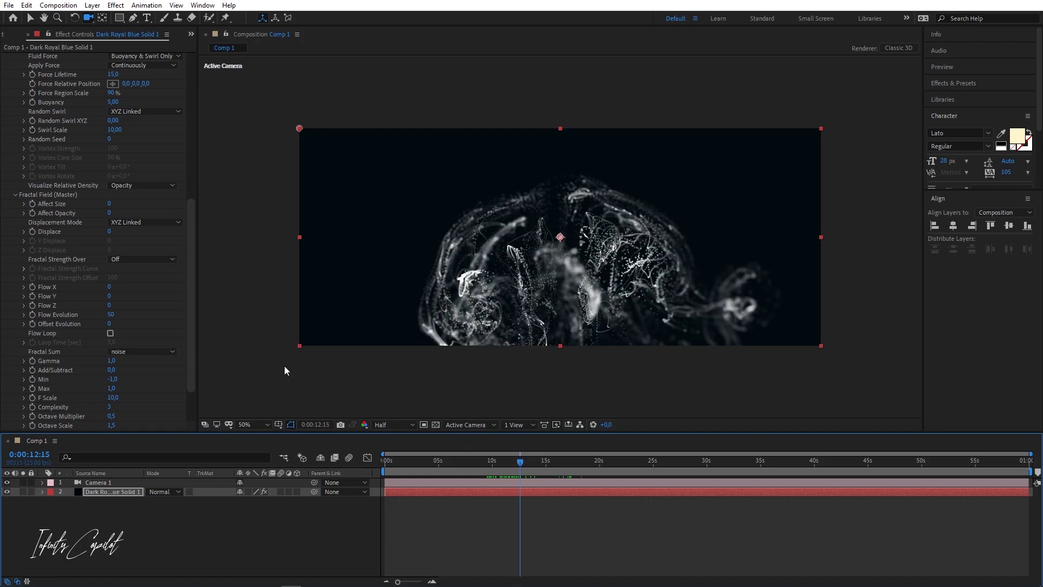
left_click(110, 213)
left_click(117, 212)
left_click_drag(129, 211, 130, 211)
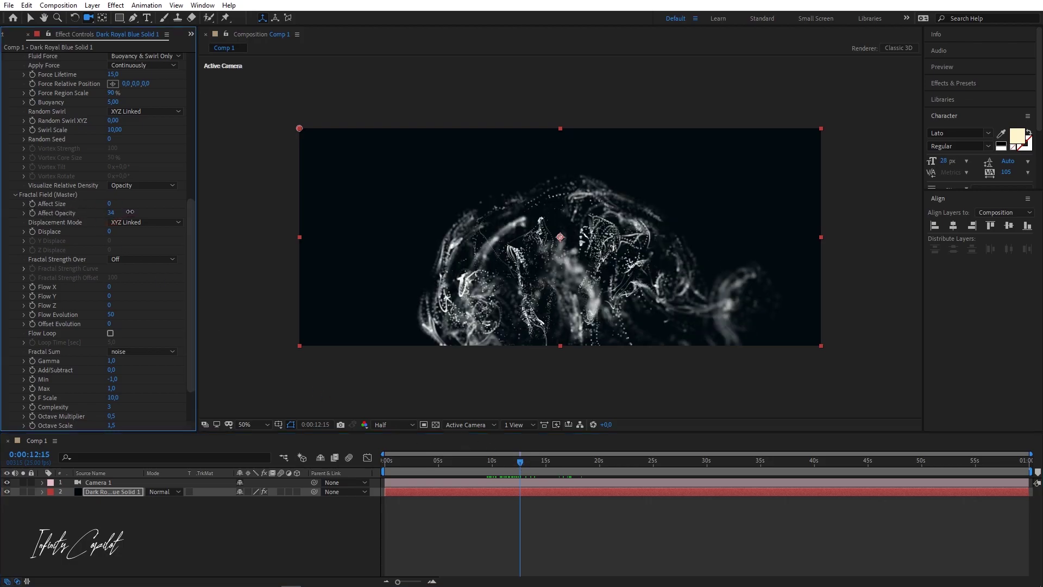
- Limit the work area to about 10–20 seconds and preview the animation from 0:00:10:03
left_click(495, 463)
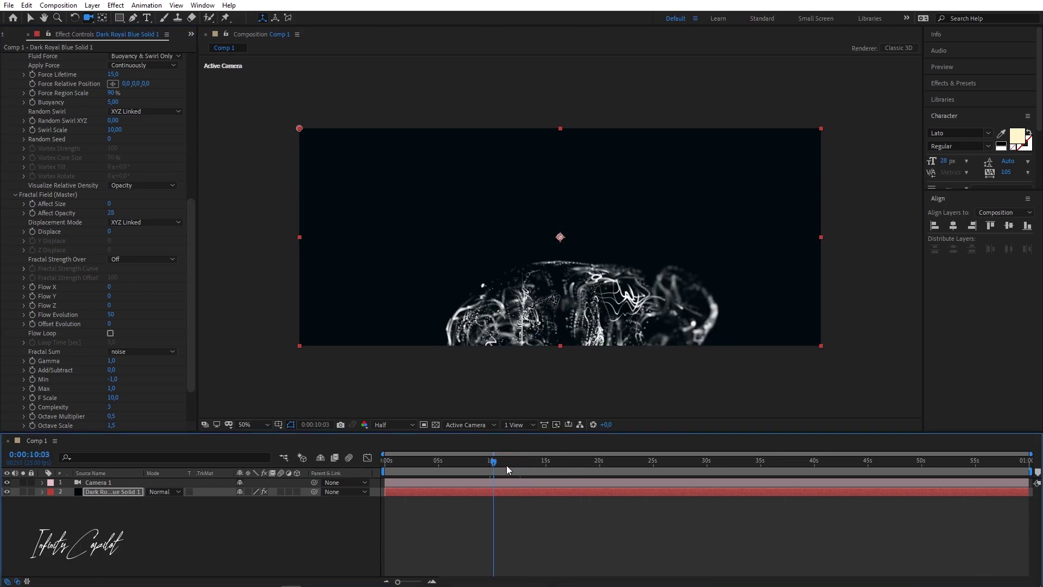
key("space")
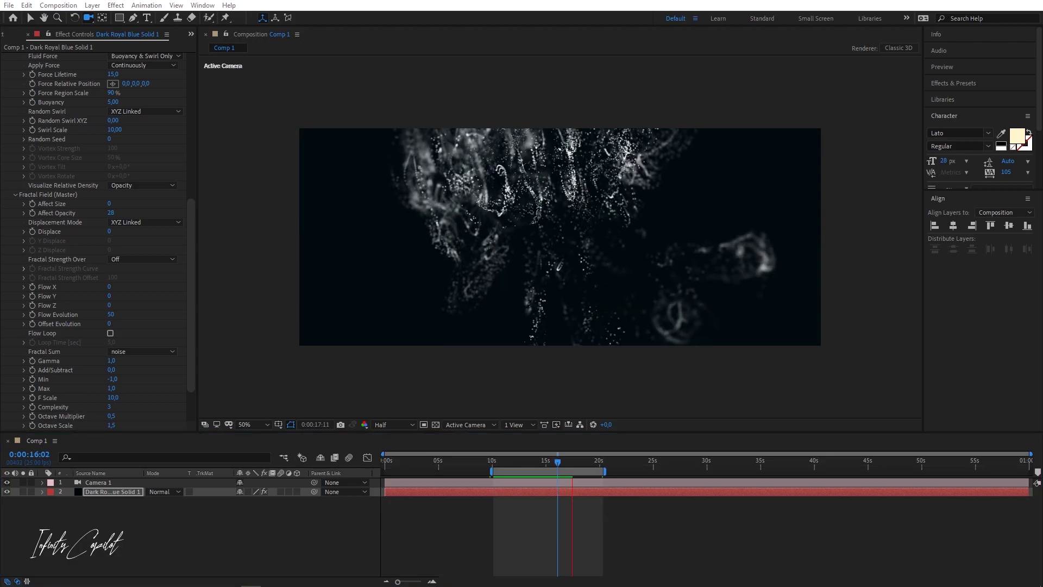
left_click(493, 462)
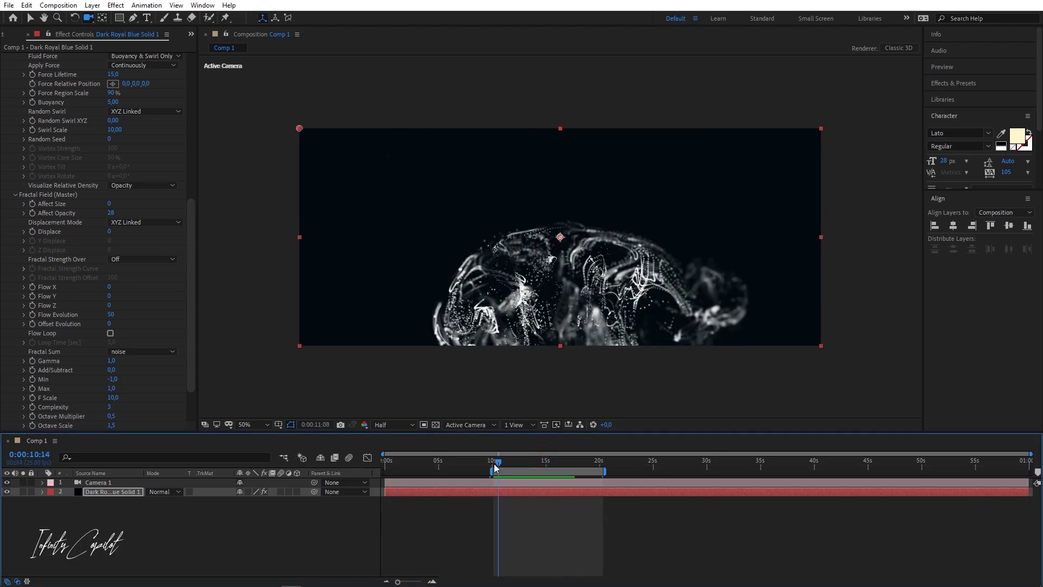
key("space")
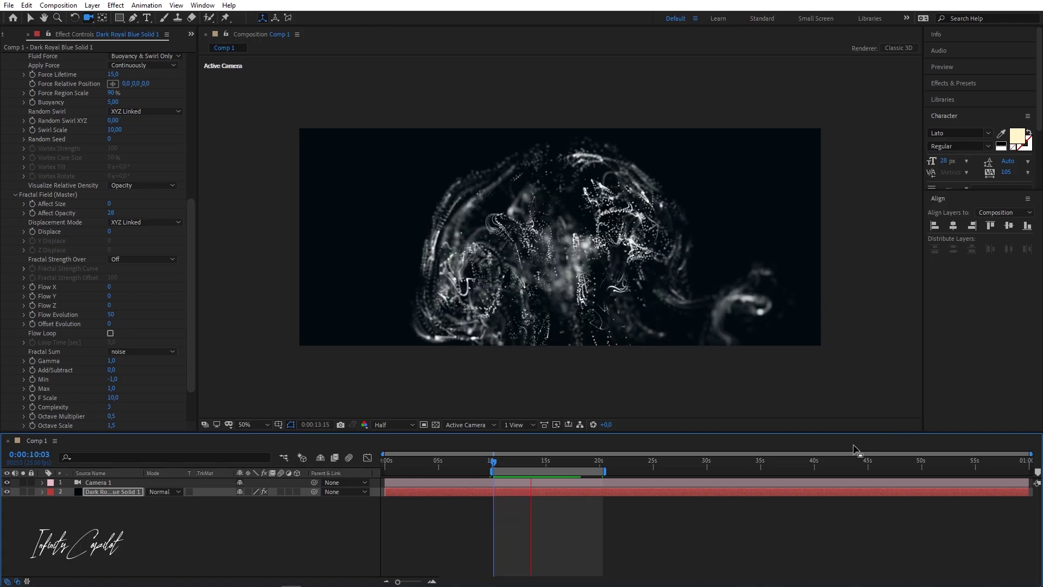
- Move the current time to 0:00:14:12 and lower the Fractal Field's Affect Opacity to 12
left_click(533, 461)
left_click(539, 461)
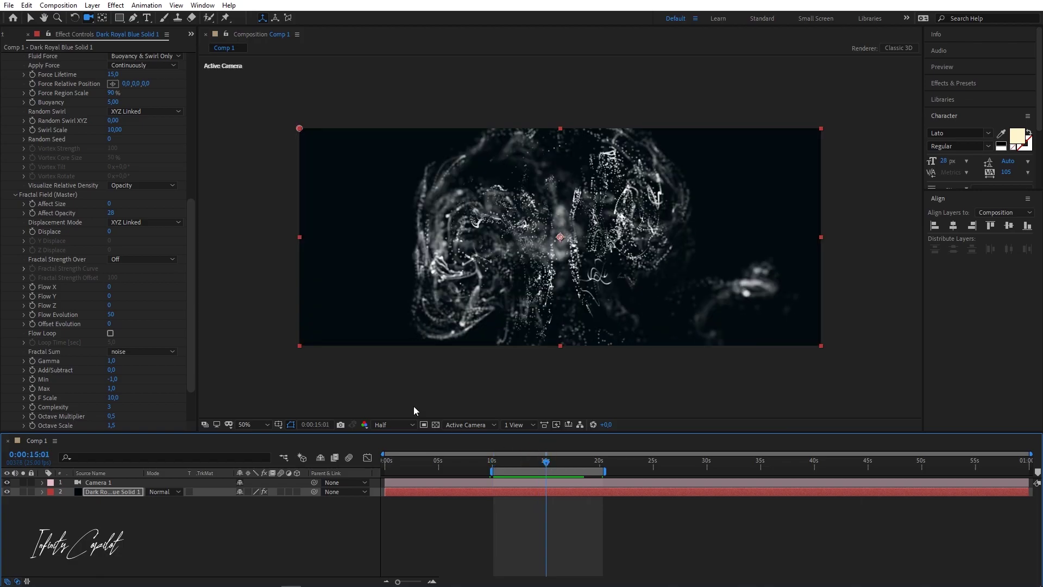
left_click_drag(194, 225, 194, 285)
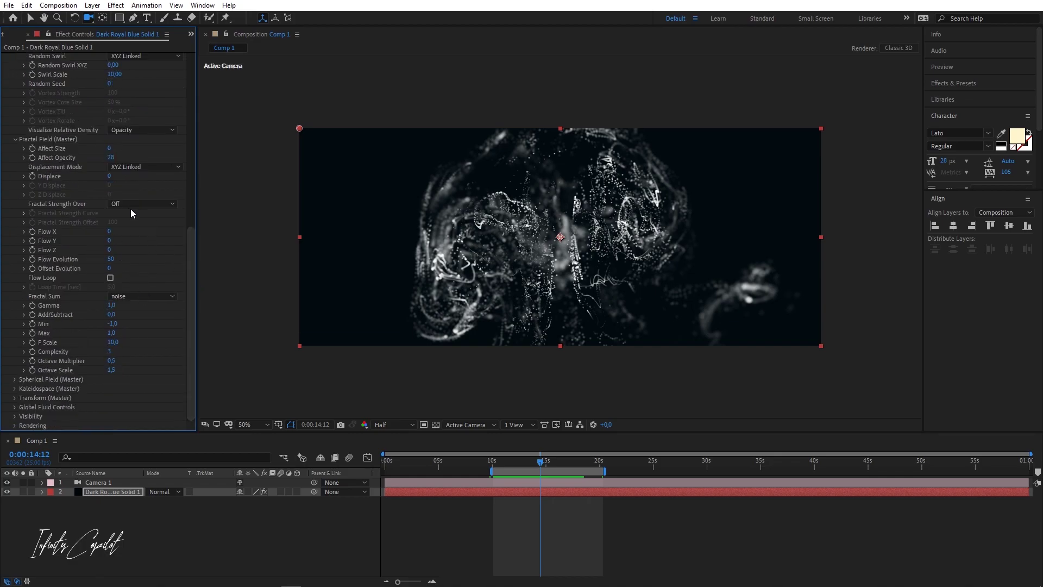
mouse_move(109, 157)
left_mouse_down()
mouse_move(84, 158)
mouse_move(103, 156)
left_mouse_up()
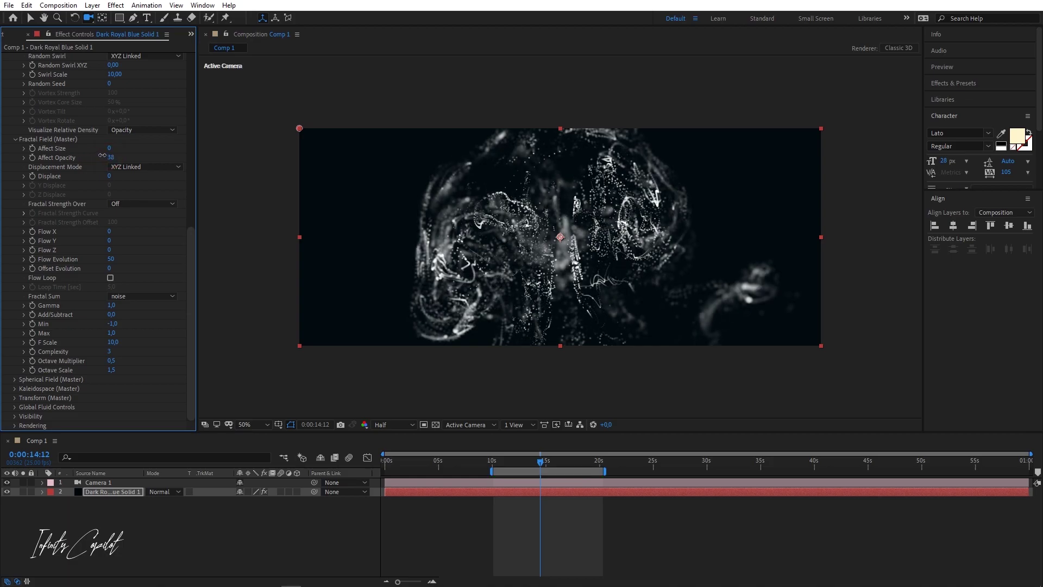
left_click_drag(94, 156, 89, 156)
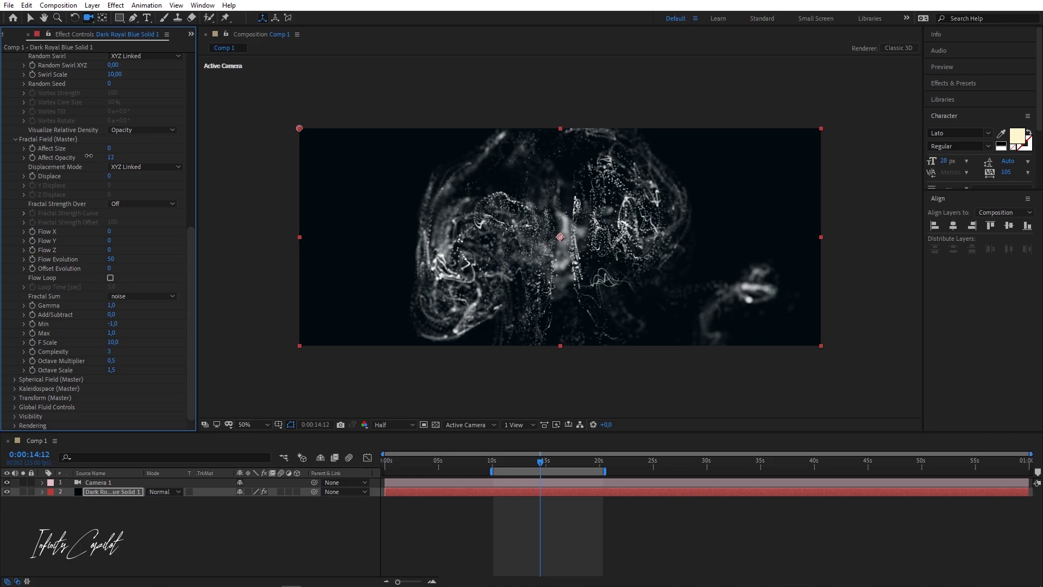
- Set the Blur Level of Camera 1 to 150%
left_click(101, 484)
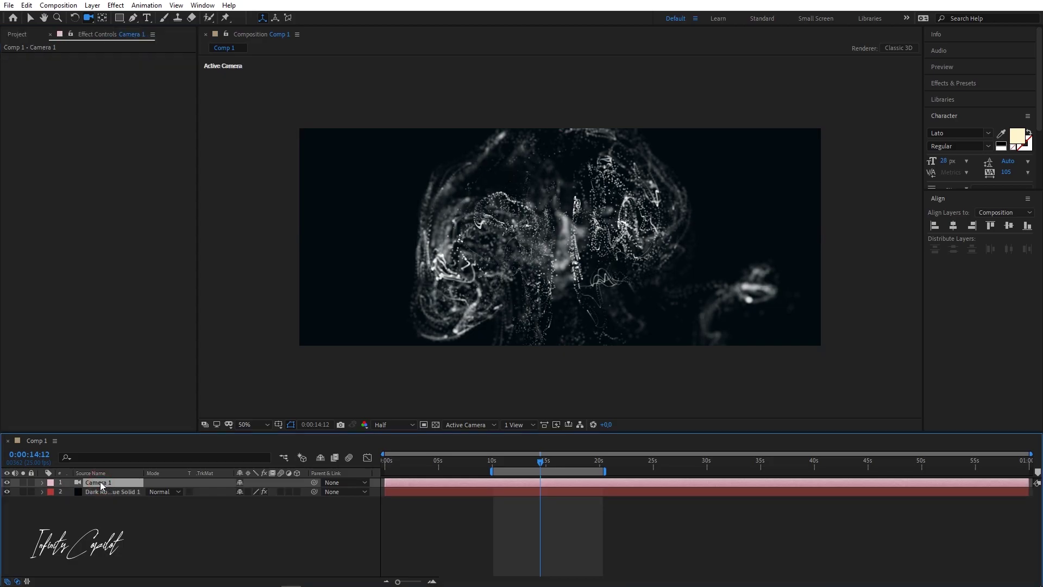
key("a")
key("a")
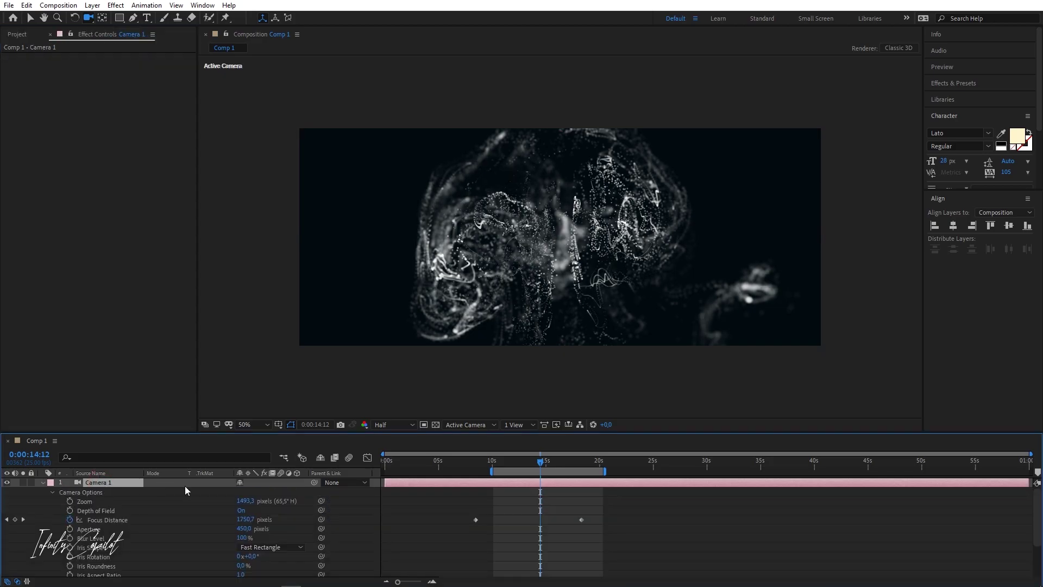
left_click(241, 538)
type("150")
key("Return")
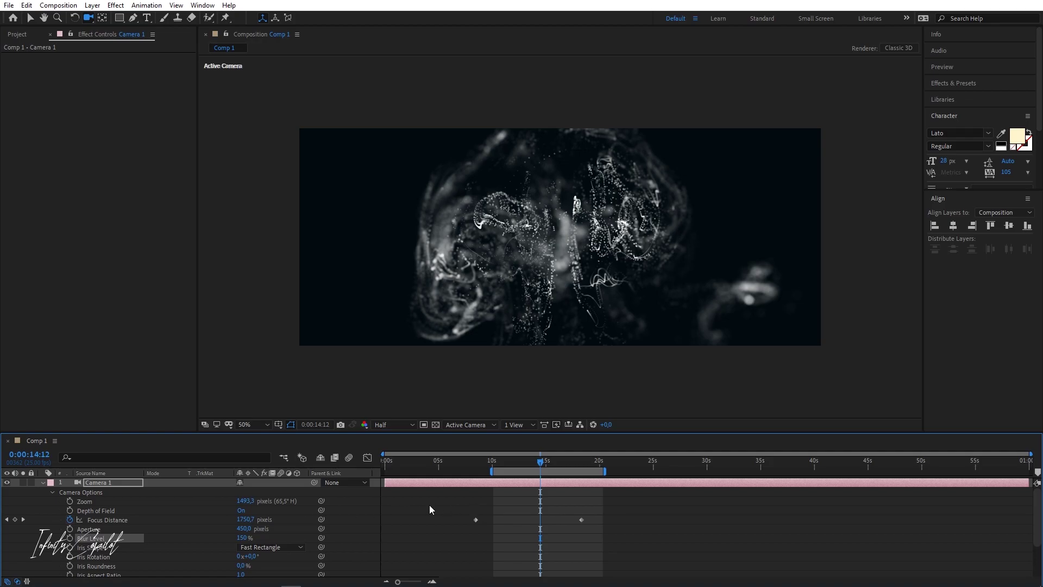
- Remove all Focus Distance keyframes from Camera 1 so the focus is no longer animated
left_click_drag(590, 508, 570, 547)
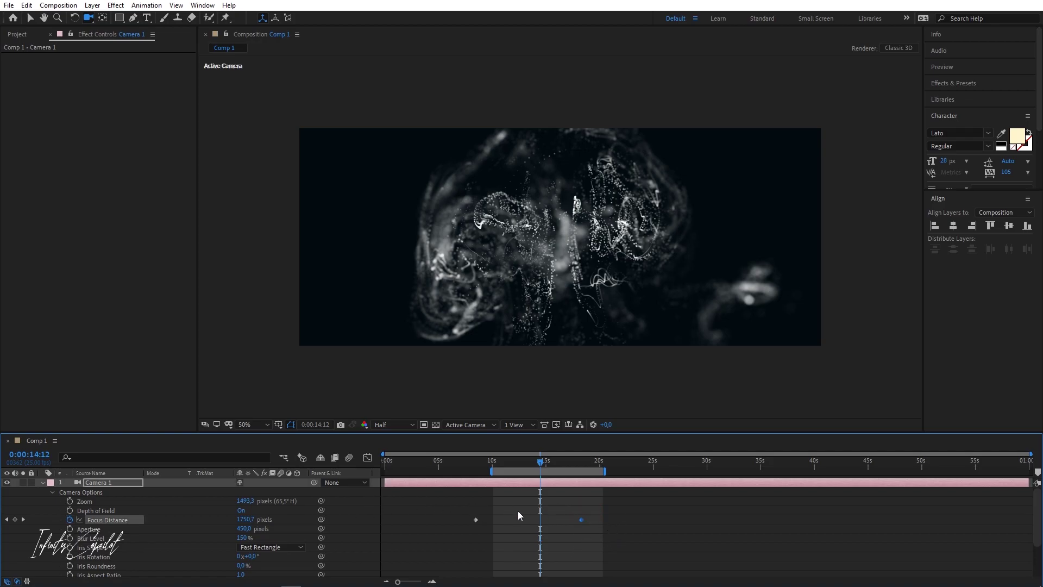
key("Delete")
left_click(456, 513)
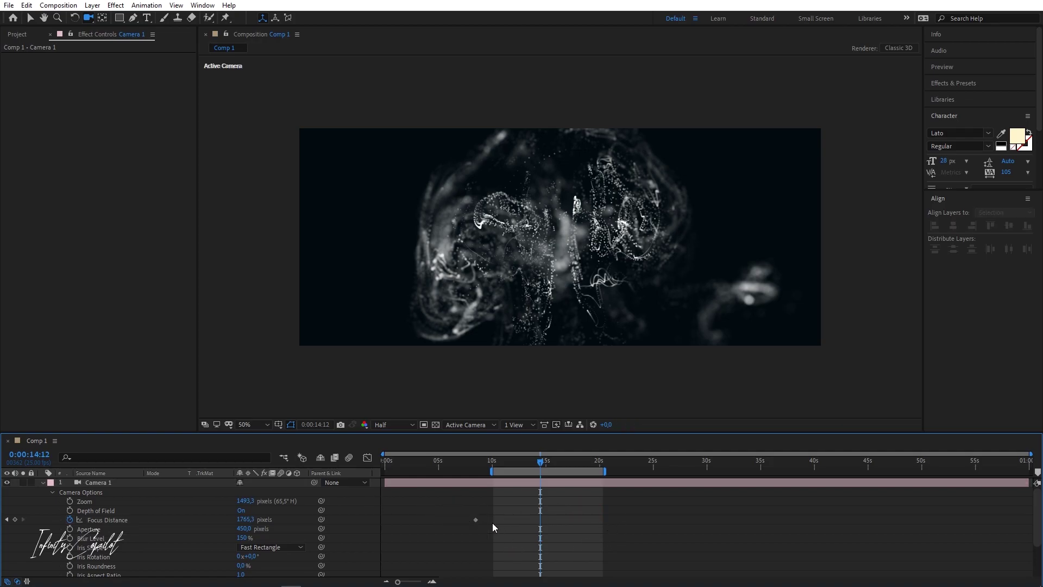
left_click(248, 519)
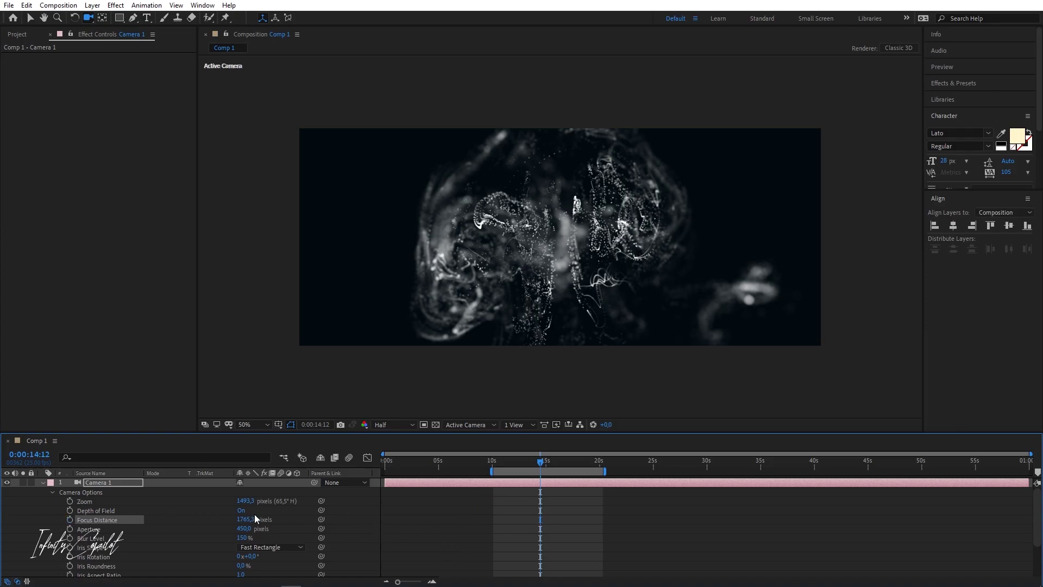
mouse_move(257, 520)
left_mouse_down()
mouse_move(228, 521)
mouse_move(336, 520)
mouse_move(257, 520)
left_mouse_up()
left_click(42, 484)
- Set the Form particles' Size Random to 2% on the Dark Royal Blue Solid 1 layer
left_click(104, 492)
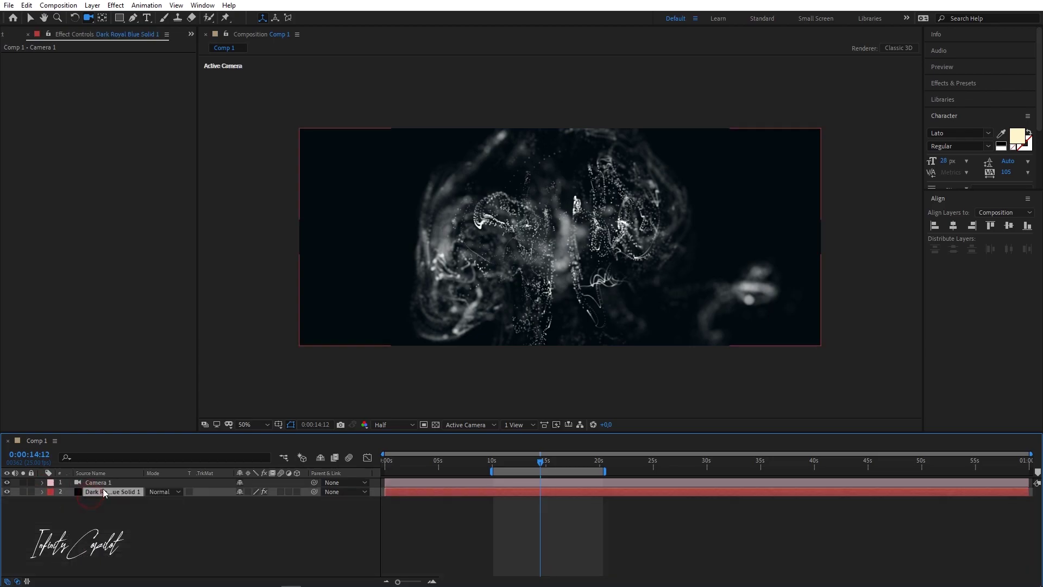
left_click(16, 280)
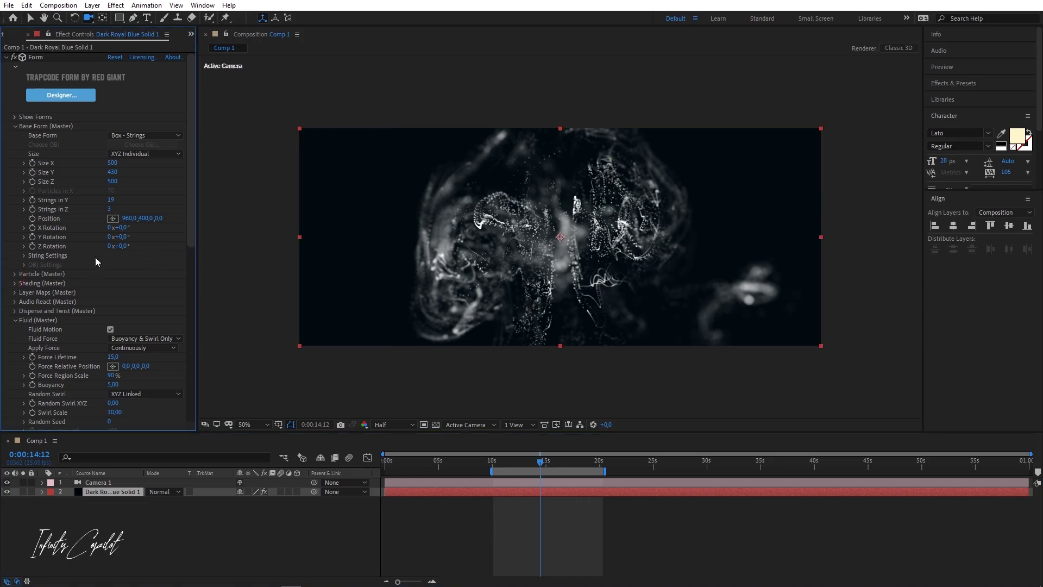
left_click(15, 275)
left_click_drag(189, 197, 191, 222)
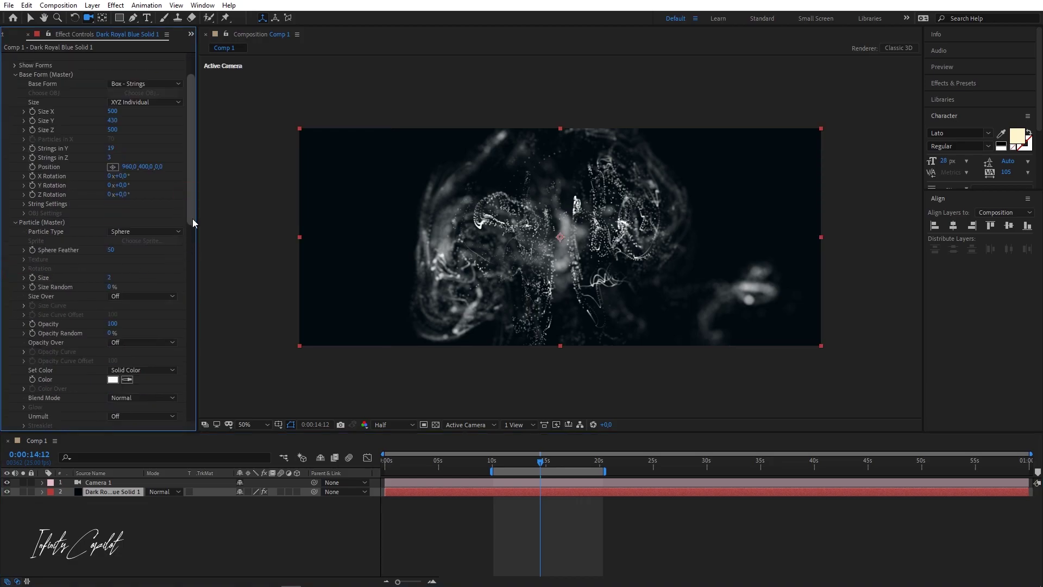
left_click(111, 229)
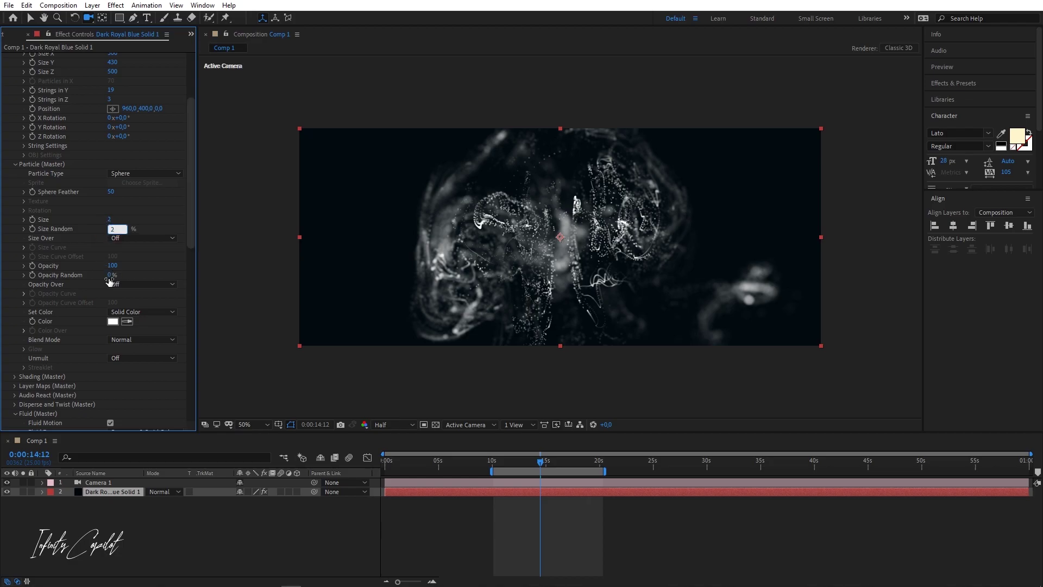
- Change the Form particle color to a very pale yellow tint
left_click(113, 322)
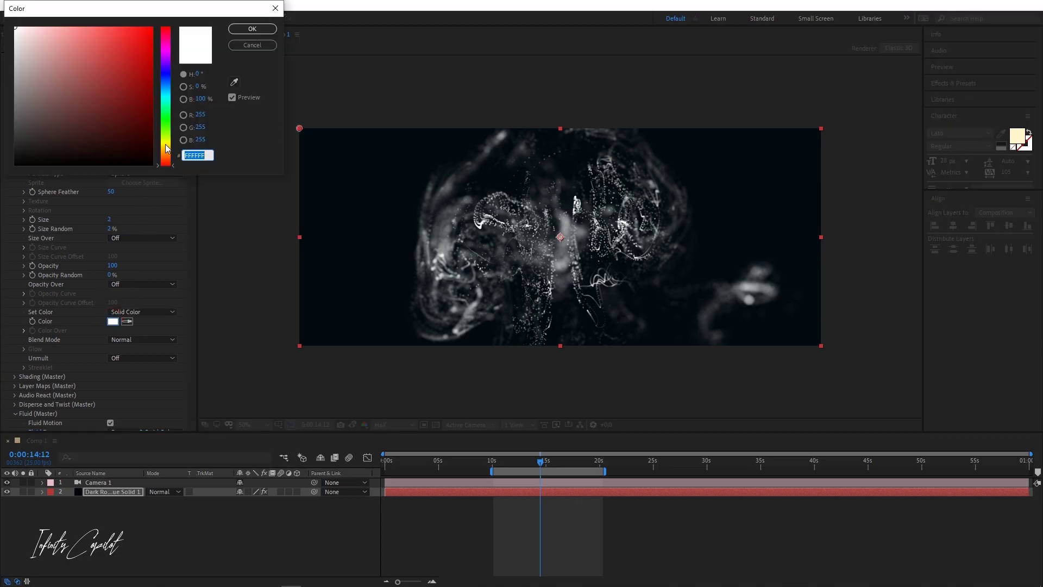
left_click(167, 145)
left_click_drag(46, 34, 29, 9)
left_click(247, 30)
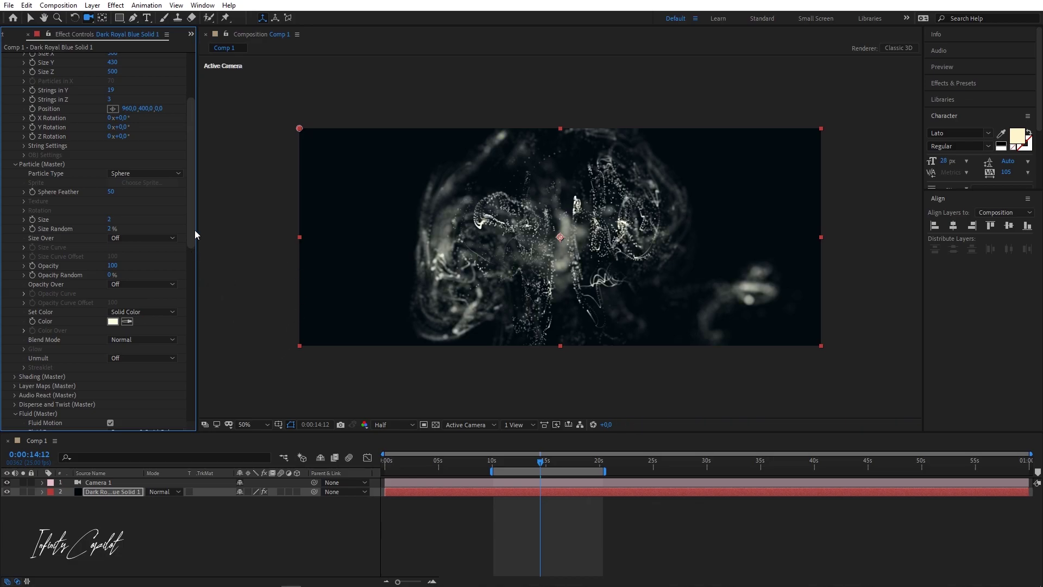
scroll(190, 218, "down", 2)
scroll(163, 337, "up", 2)
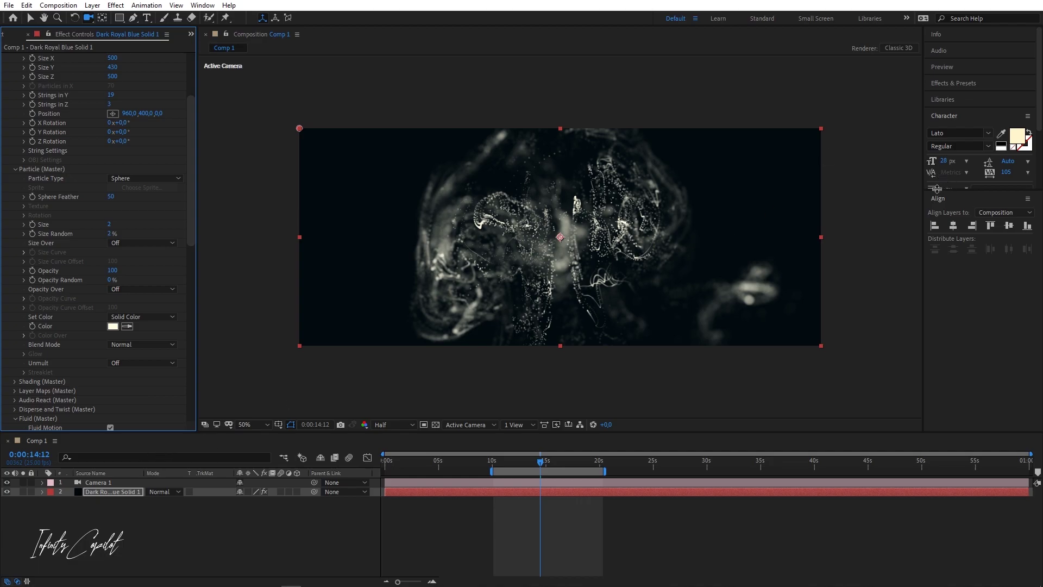
- Add a text layer reading "motion" over the particle animation
left_click_drag(953, 191, 912, 299)
left_click(146, 17)
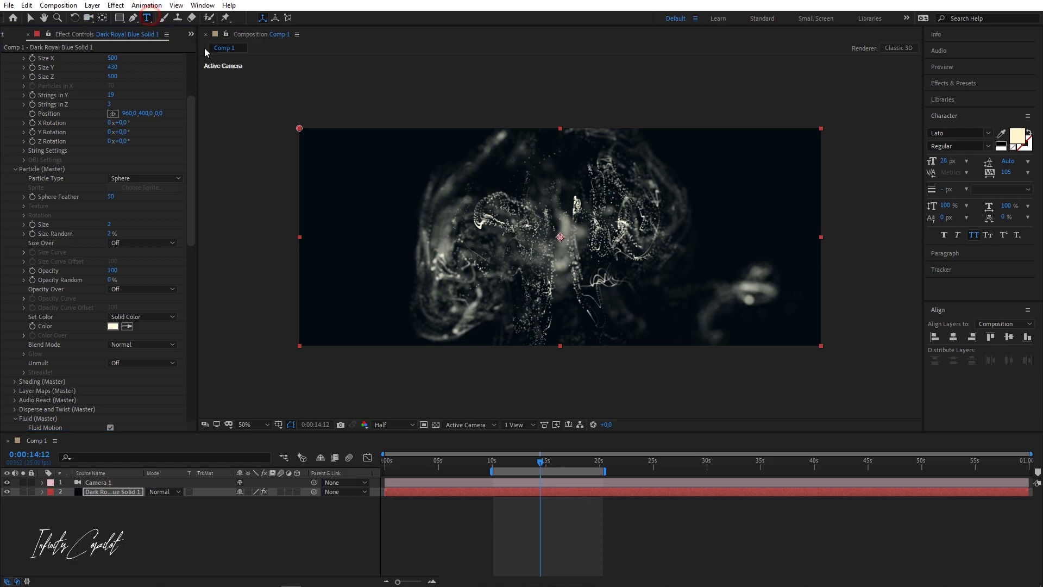
left_click(508, 229)
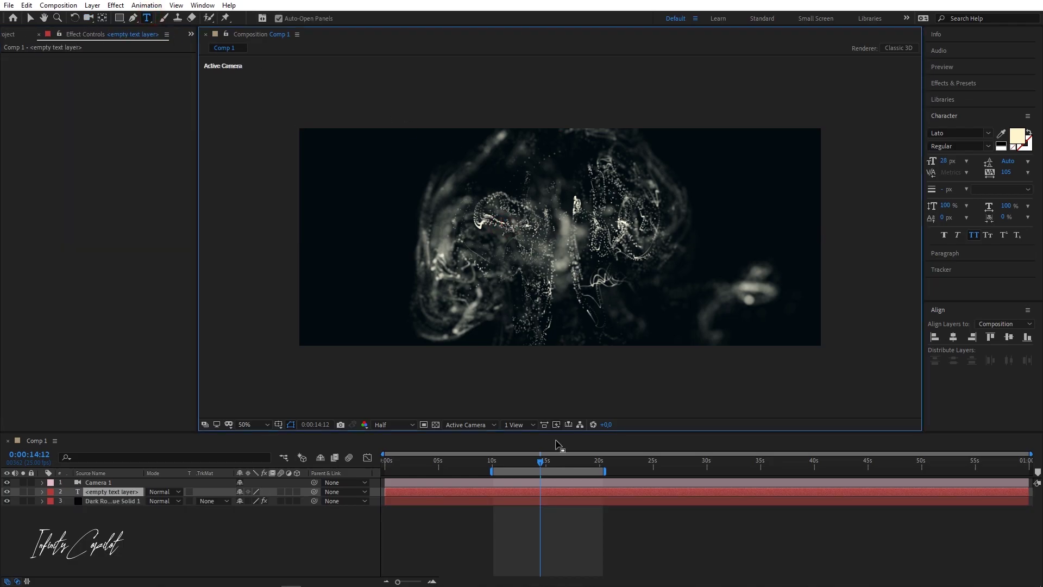
type("motion")
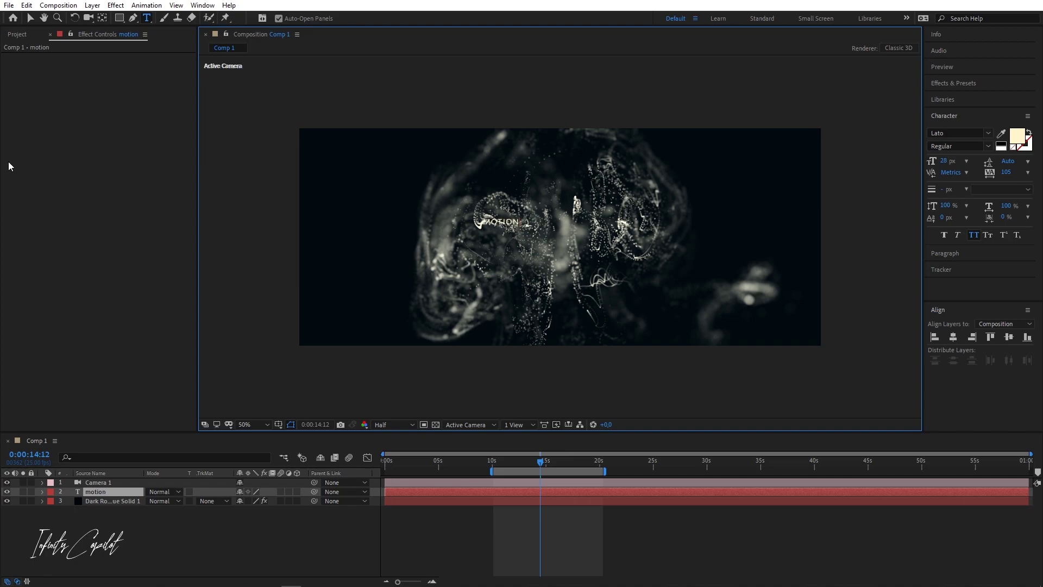
left_click(30, 18)
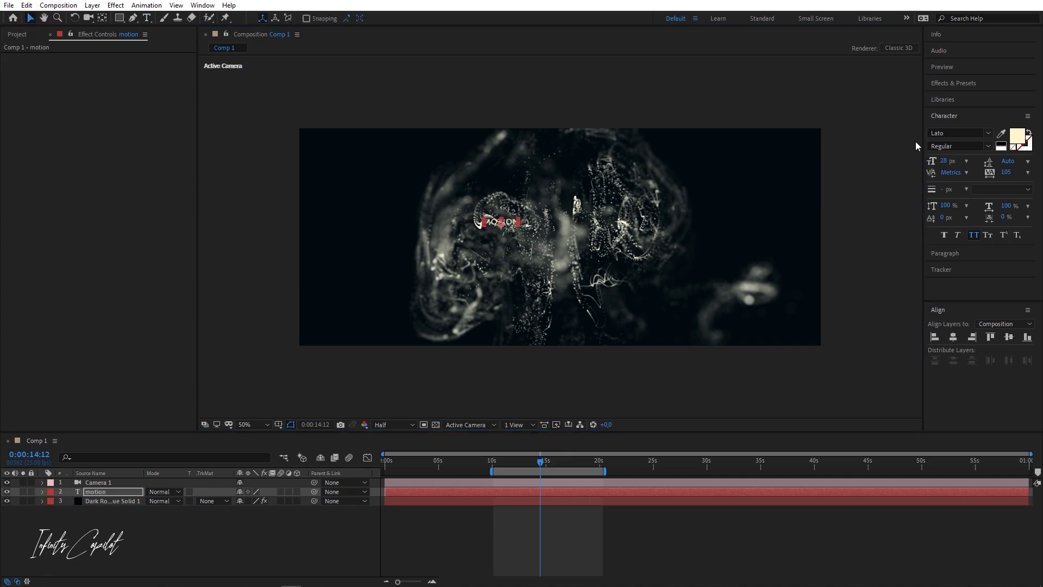
- Enlarge the "motion" title to 64 px and center it horizontally and vertically in the composition
left_click_drag(959, 161, 979, 161)
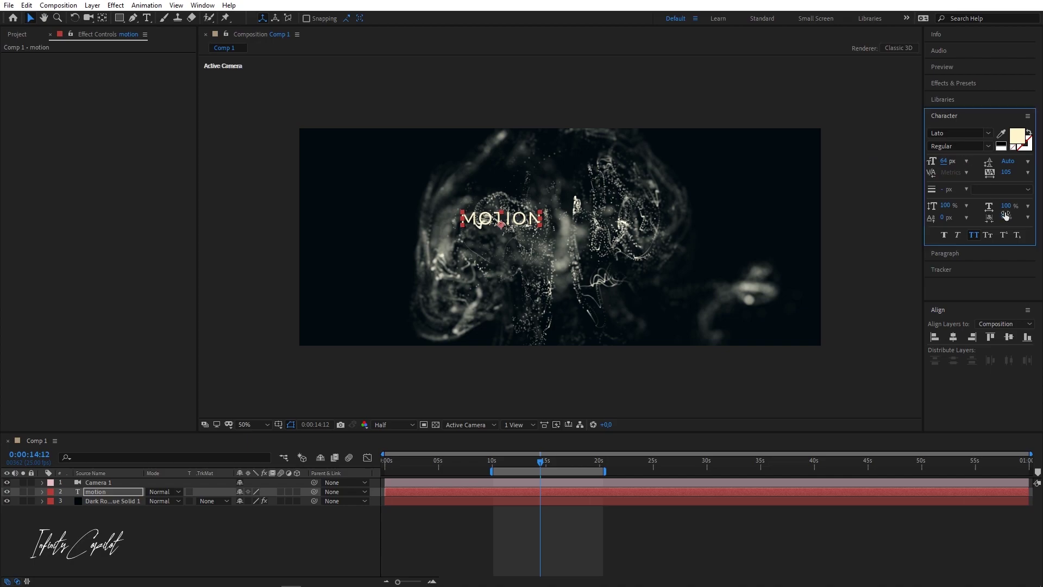
left_click(953, 338)
left_click(1009, 337)
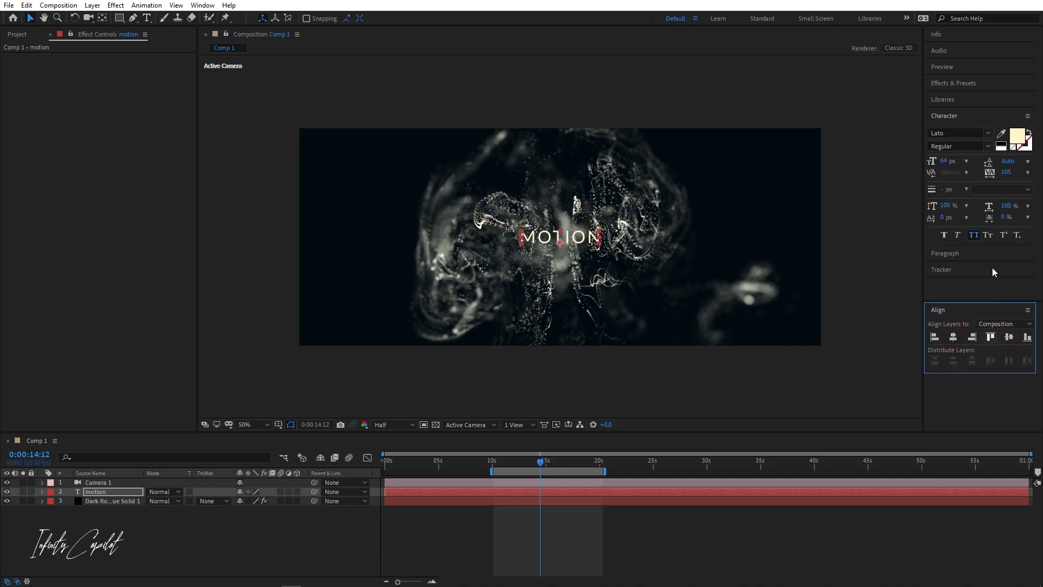
- Set the title's tracking to 353 and its Lato font style to Light
left_click_drag(1005, 173, 1040, 170)
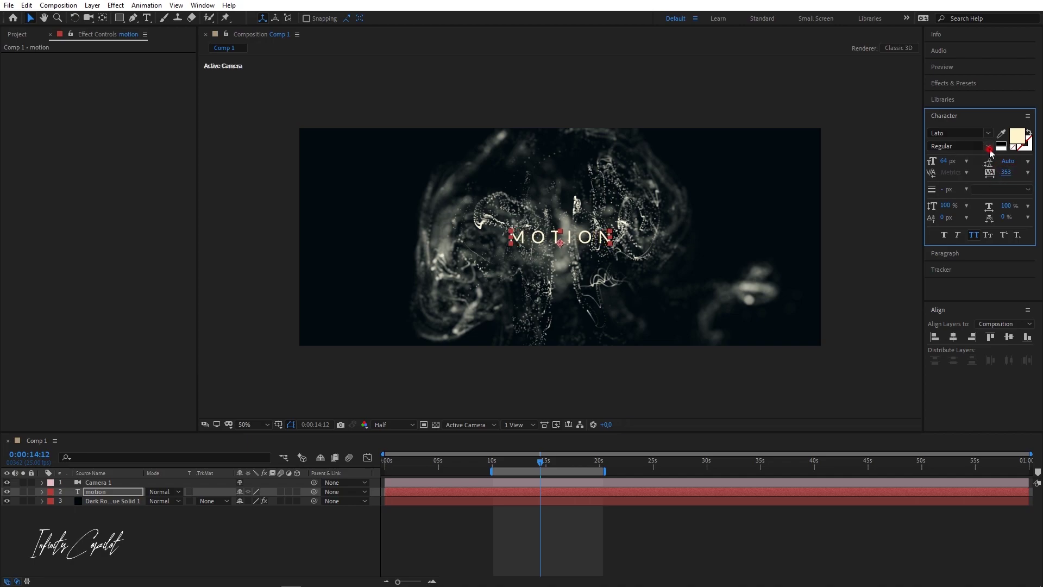
left_click(985, 146)
left_click(951, 205)
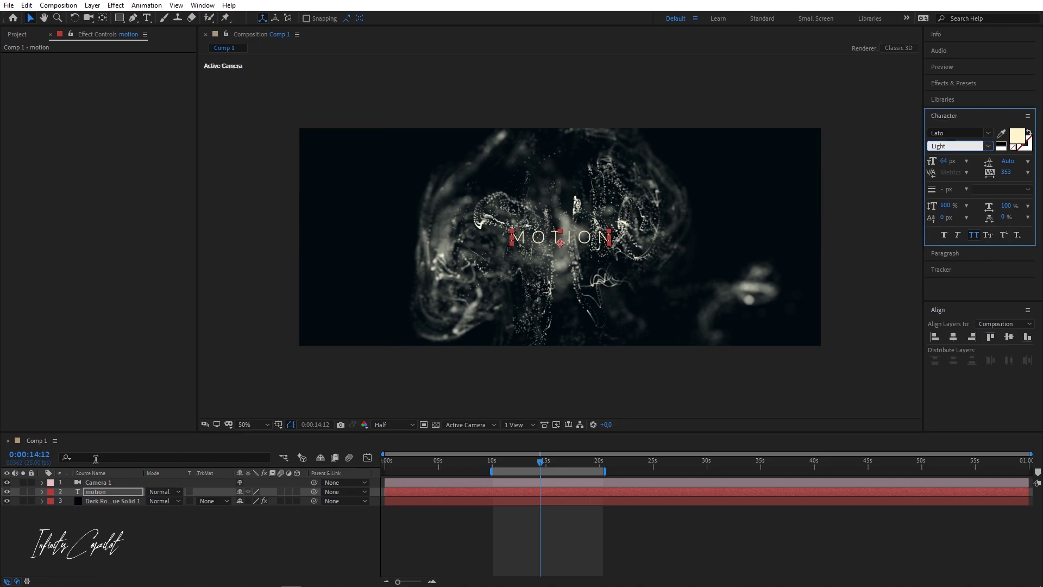
- Add an Opacity text animator to the "motion" layer and enlarge the timeline area to show its properties
left_click(42, 492)
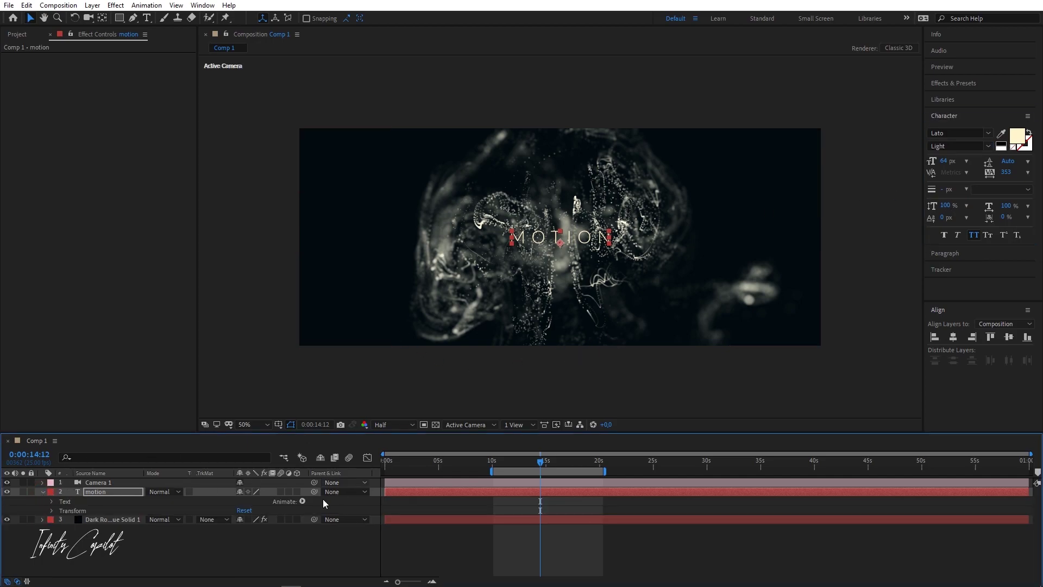
left_click(302, 502)
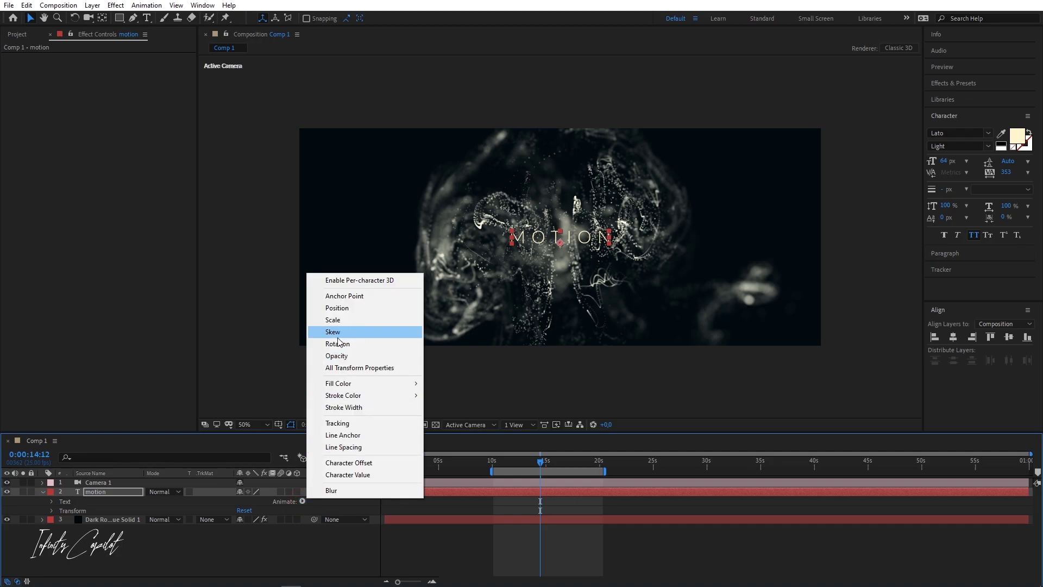
left_click(337, 356)
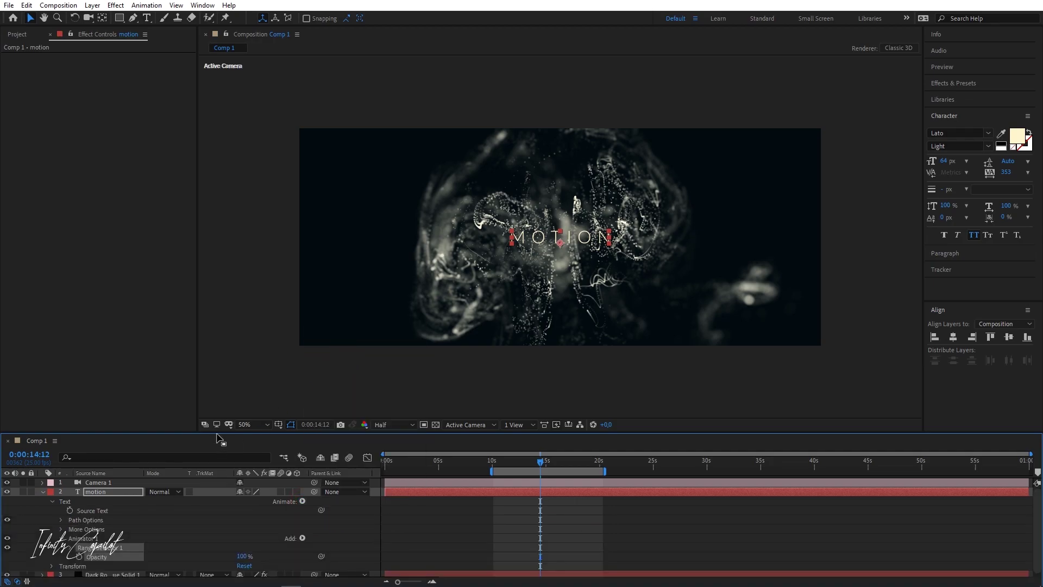
left_click_drag(218, 432, 216, 363)
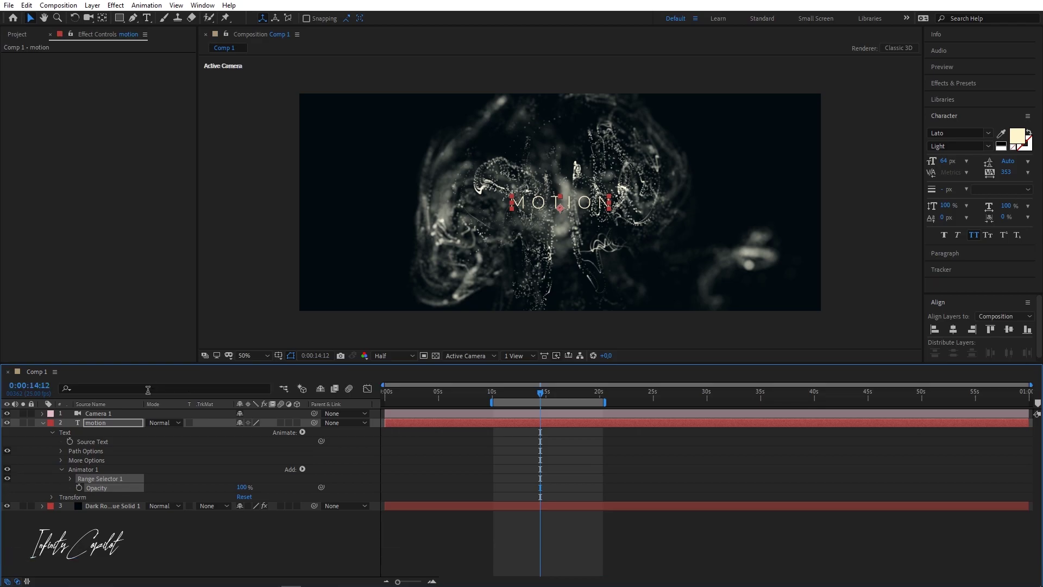
left_click(61, 469)
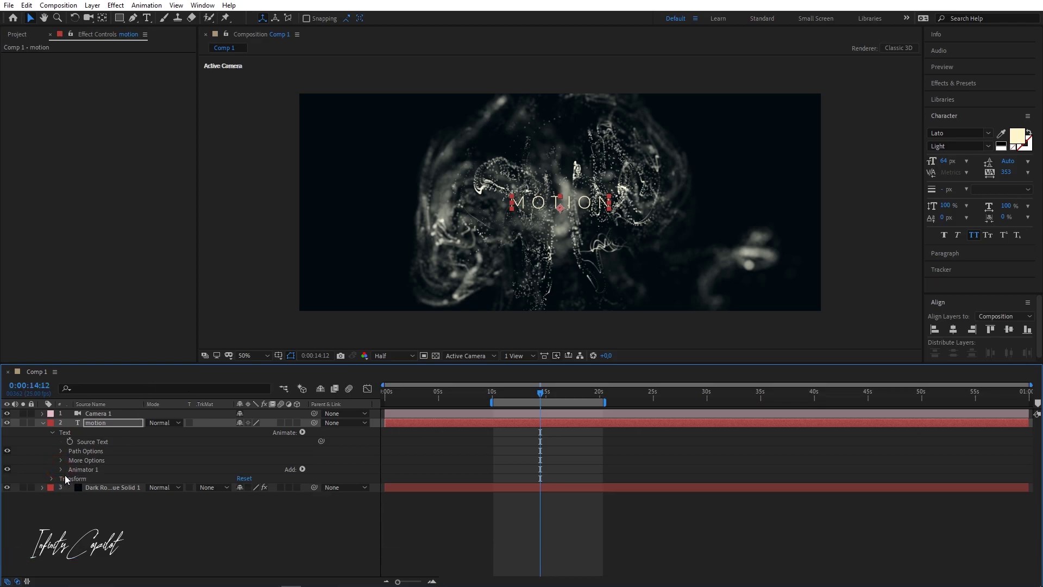
left_click(61, 469)
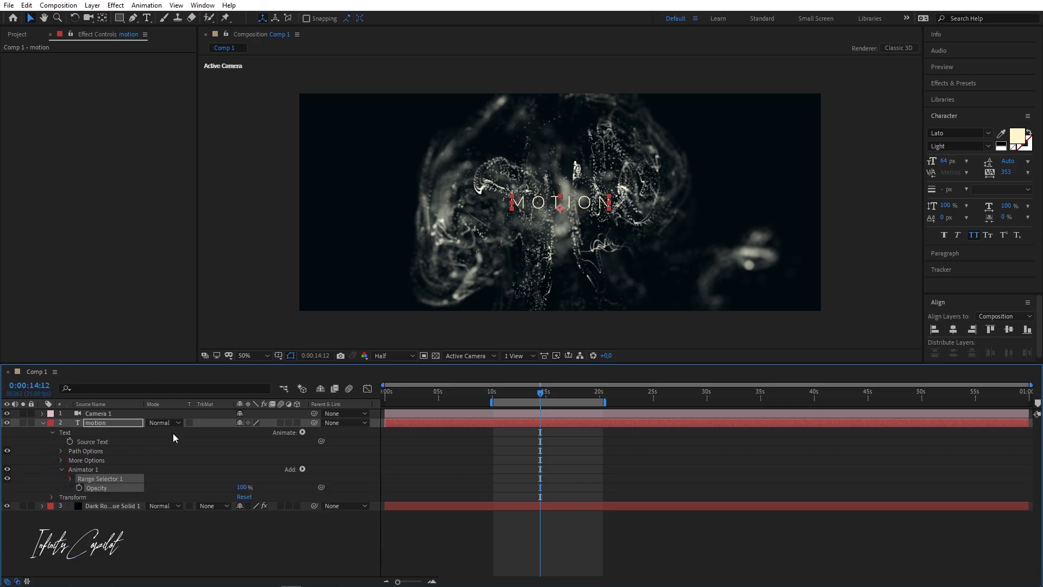
- Set the title's Range Selector 1 shape to Ramp Up and turn on Randomize Order
left_click(70, 479)
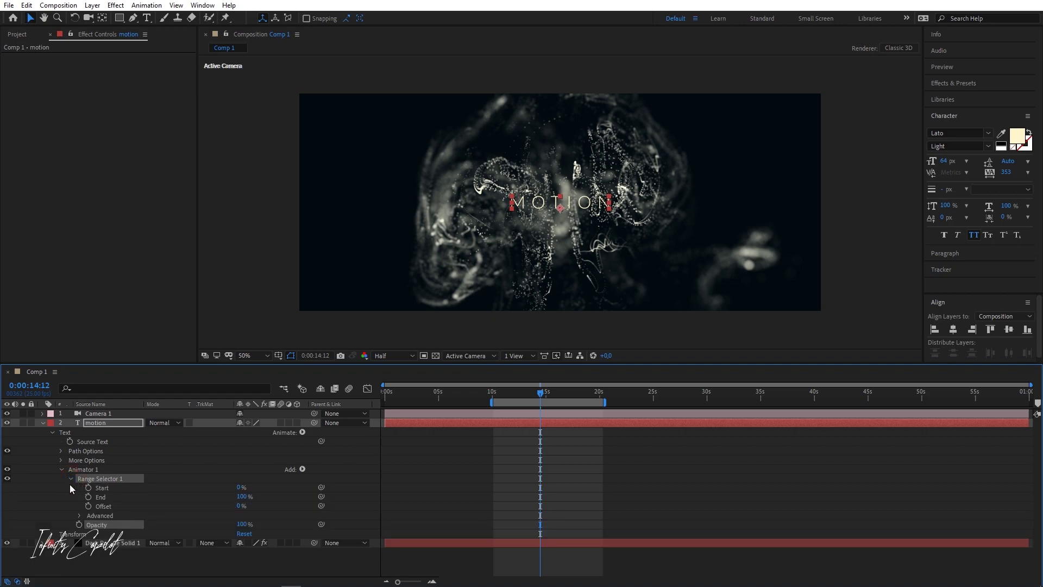
left_click(79, 515)
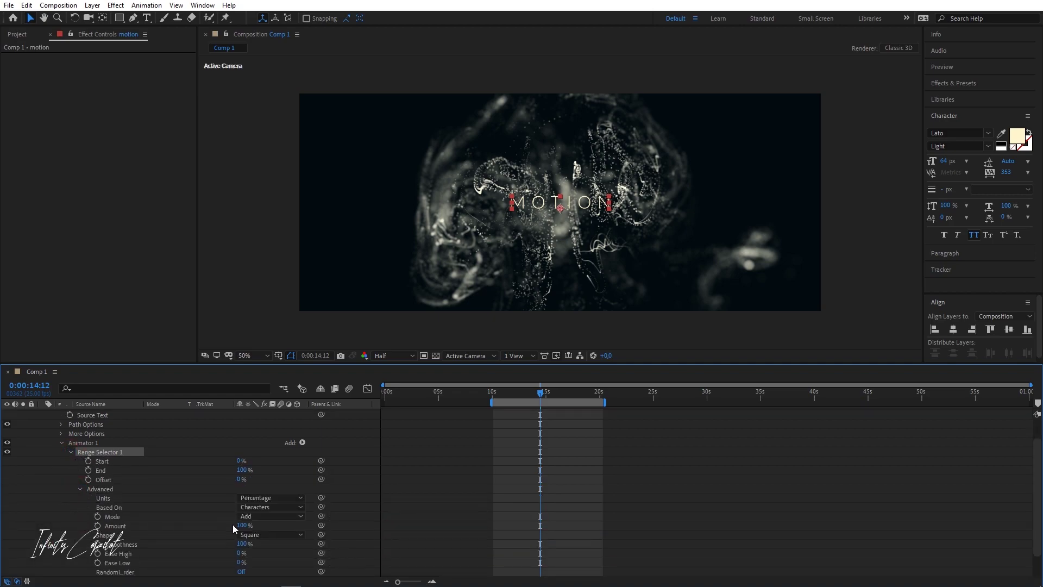
left_click(252, 537)
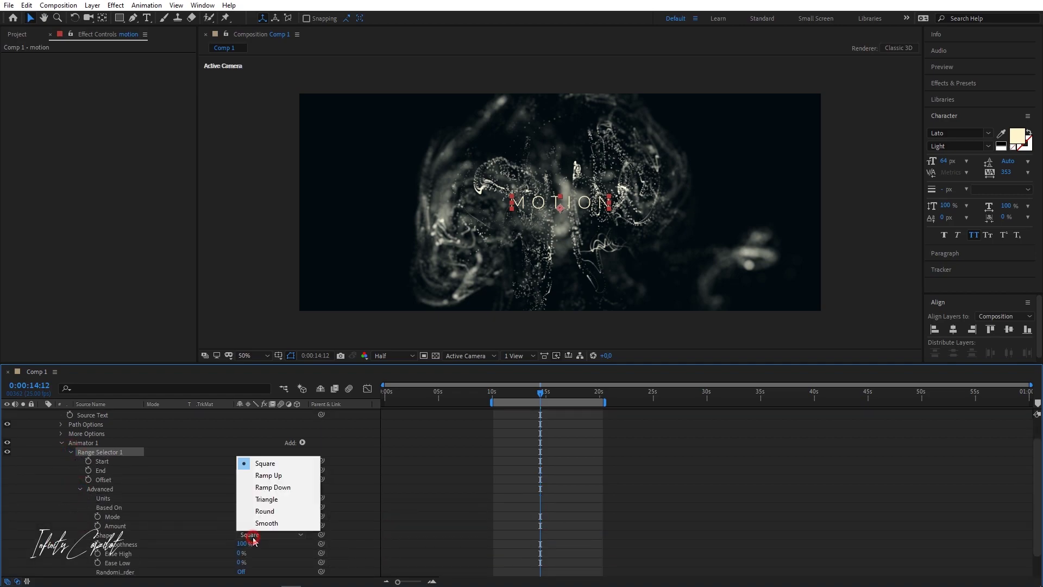
left_click(278, 476)
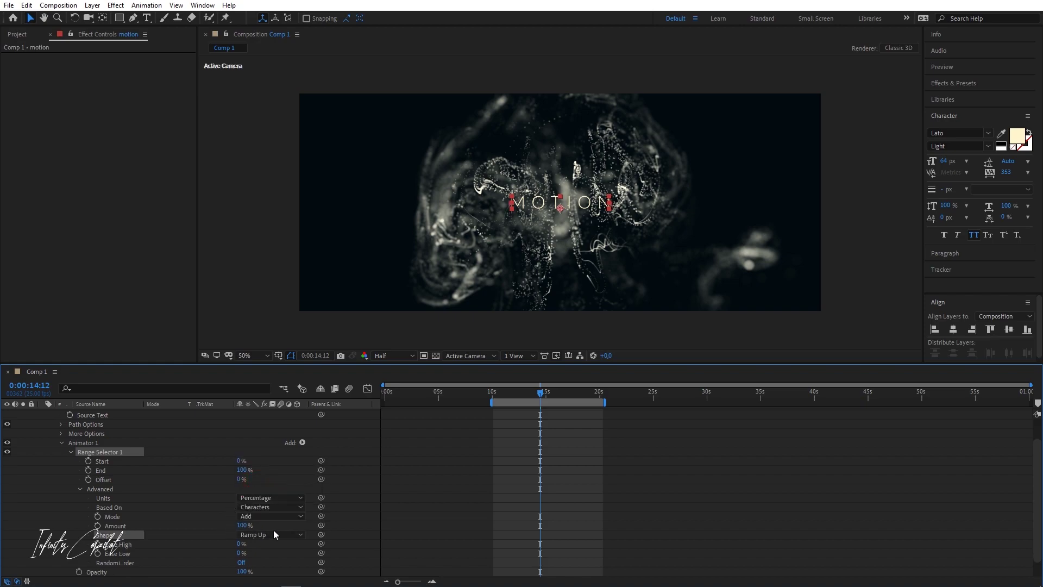
left_click(240, 563)
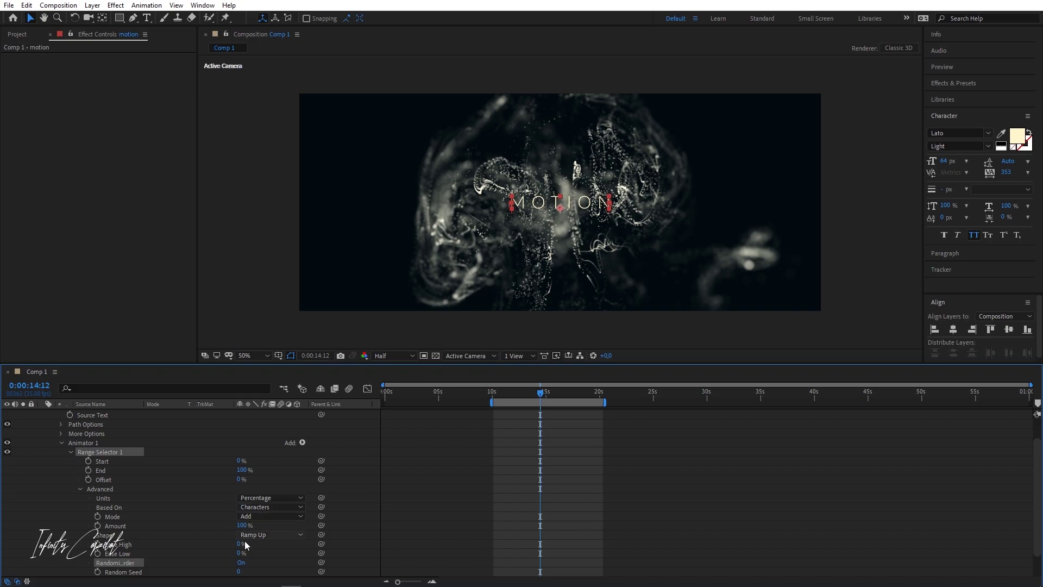
- Try a Range Selector Amount of 26% on the title and return it to 100%
left_click_drag(231, 523, 182, 523)
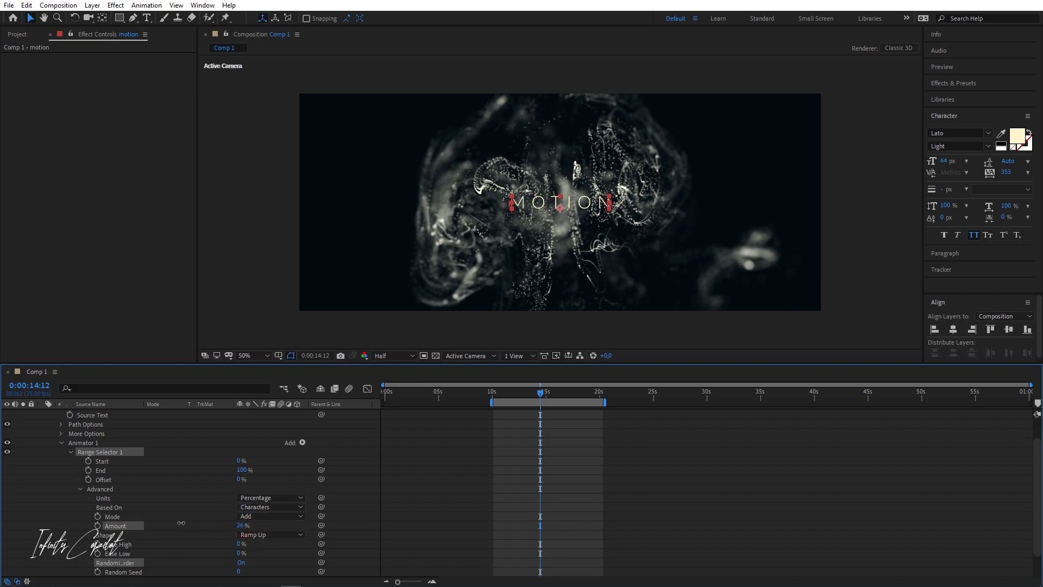
left_click(243, 526)
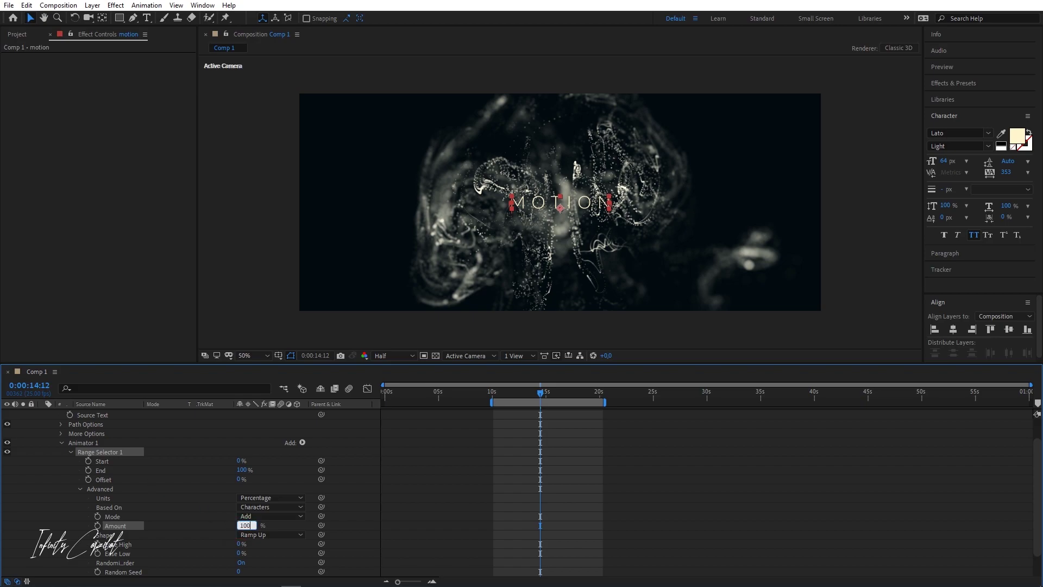
type("100")
left_click(360, 479)
scroll(365, 441, "down", 2)
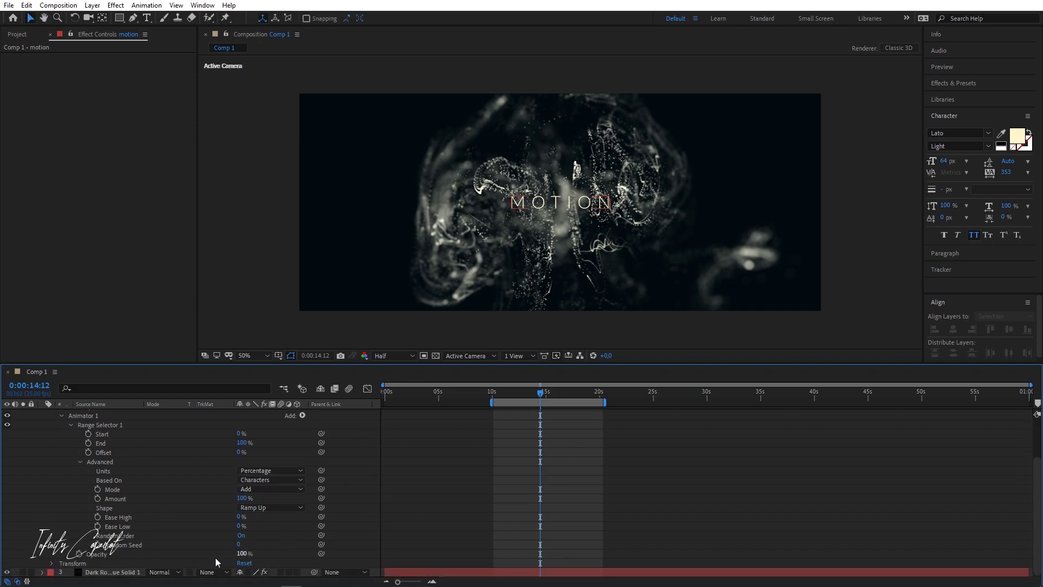
- Set the title animator's Opacity to 1% and its Range Selector 1 End to 2%
left_click_drag(241, 556, 174, 553)
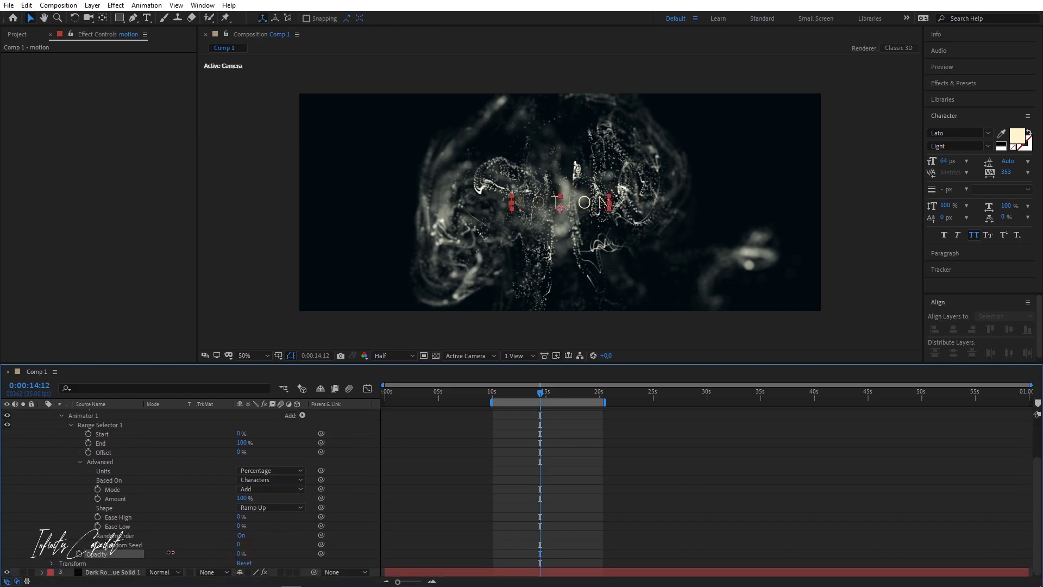
left_click_drag(533, 393, 507, 395)
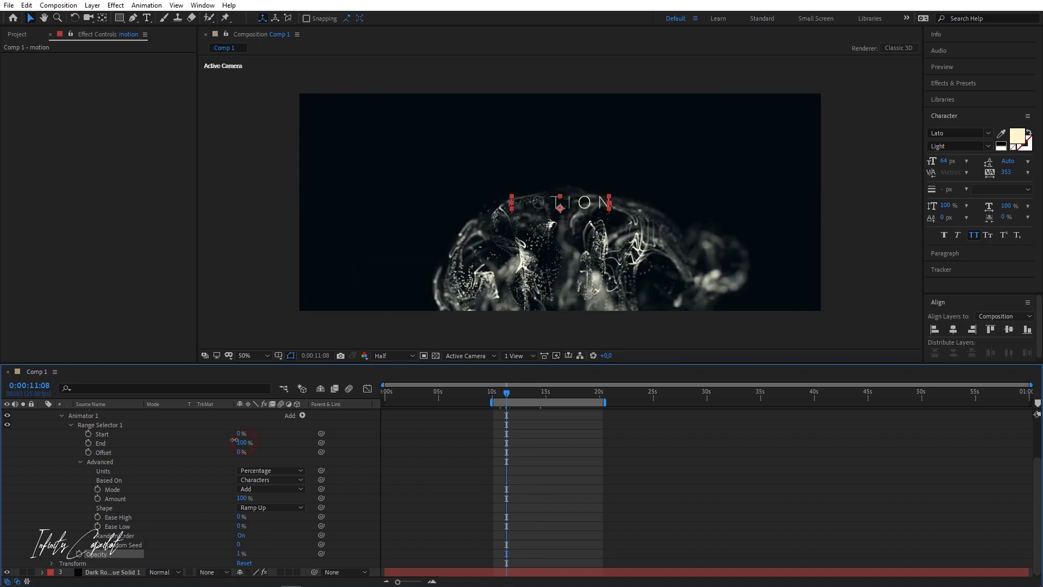
left_click_drag(234, 439, 216, 439)
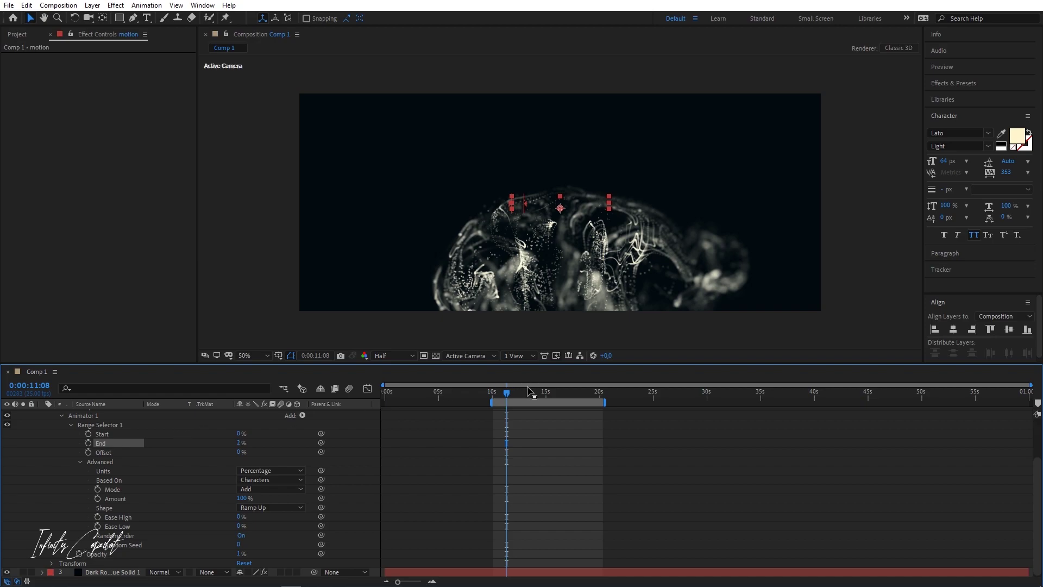
- Keyframe the title's Range Selector 1 End at 0:00:13:18 and to 100% at 0:00:16:19
left_click_drag(517, 394, 533, 392)
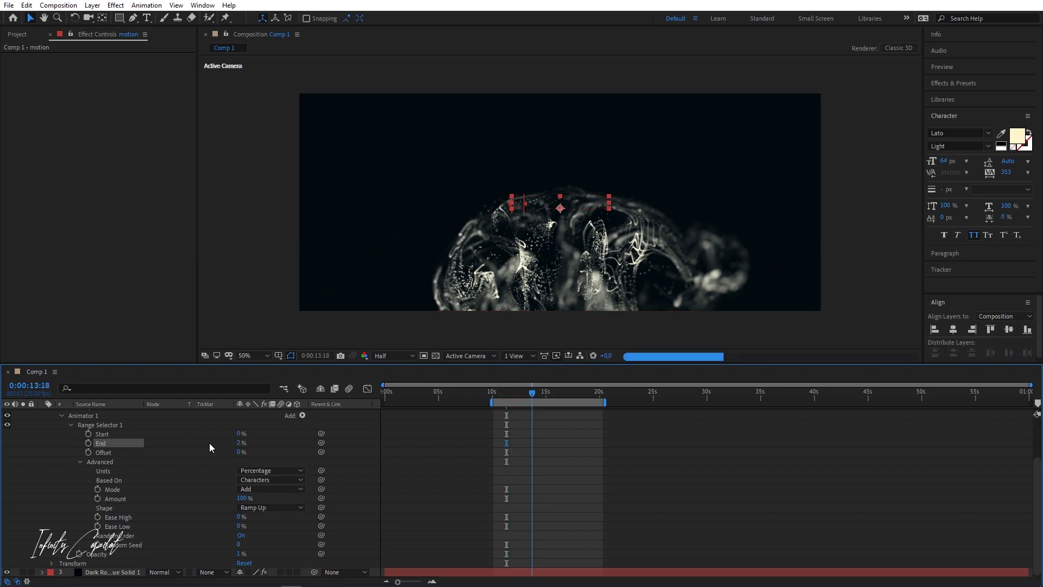
left_click(88, 443)
left_click_drag(532, 394, 601, 393)
left_click(565, 392)
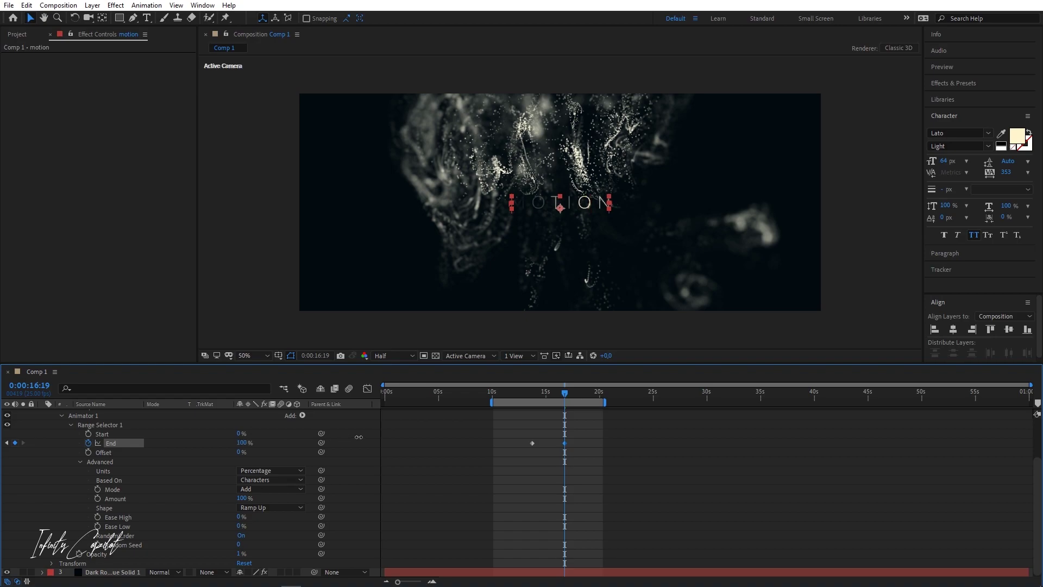
- Keyframe the title animator's Opacity from 1% at 0:00:16:19 to 100% at 0:00:19:11, and preview the animation
left_click(80, 552)
left_click_drag(570, 397, 593, 394)
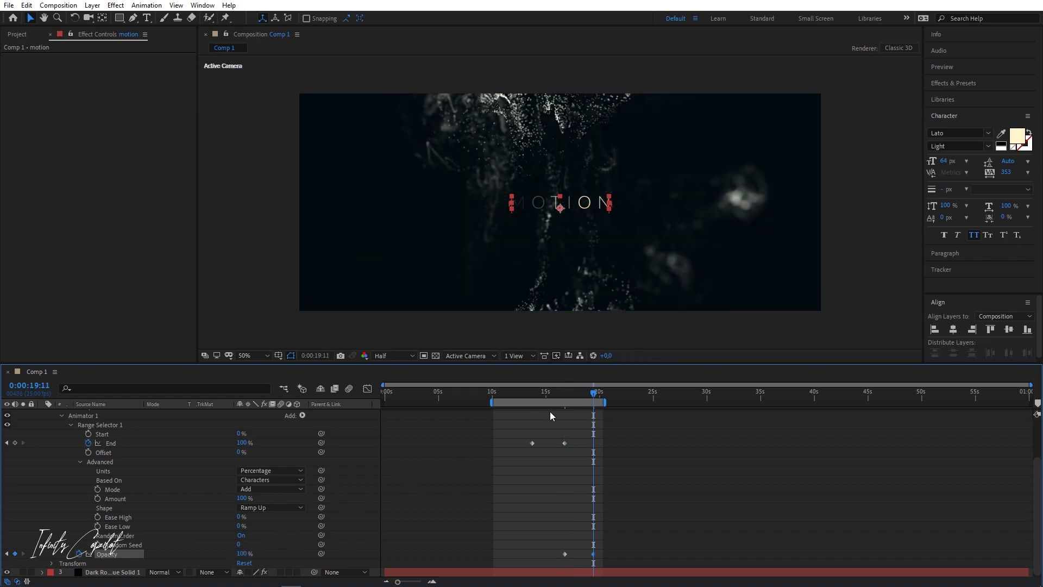
key("space")
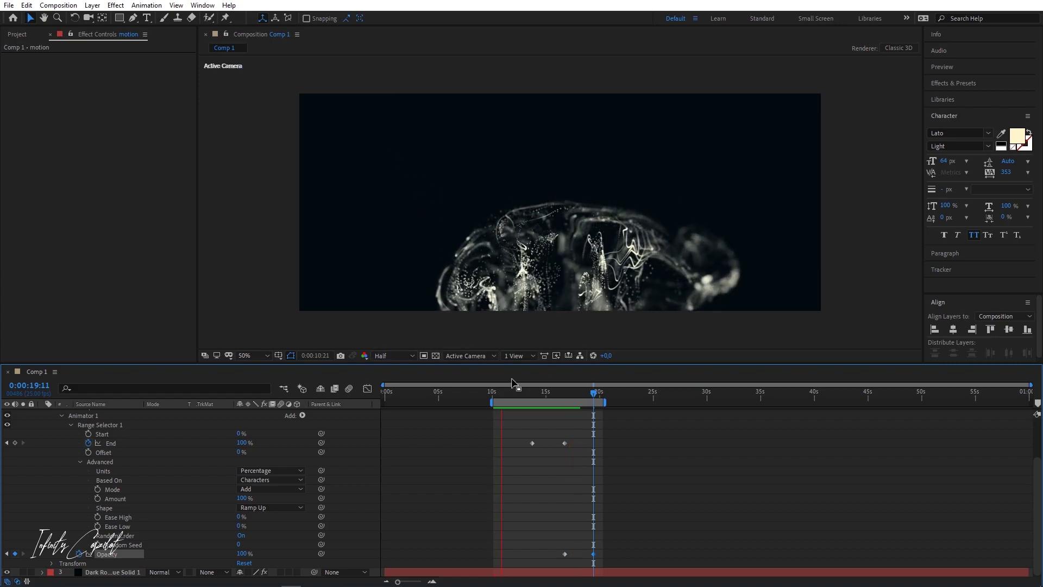
key("space")
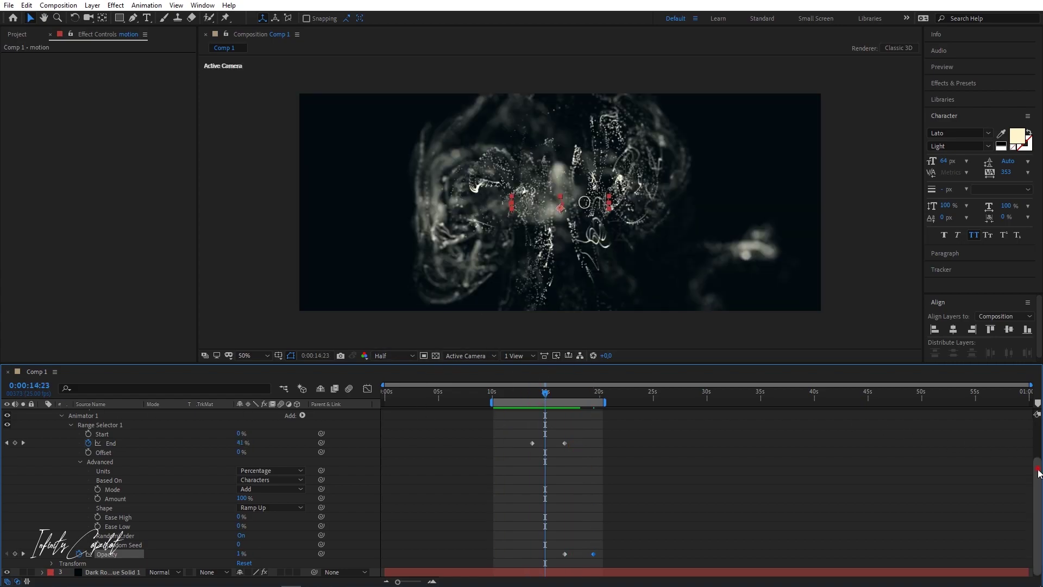
- Collapse the "motion" layer's properties and duplicate the Dark Royal Blue solid holding the Form effect
scroll(689, 425, "up", 3)
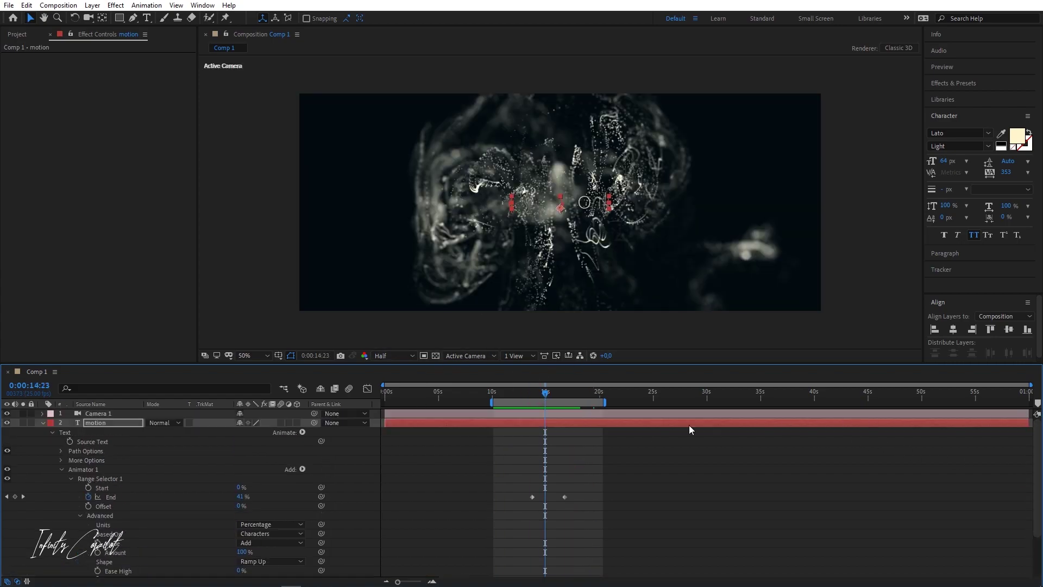
left_click(44, 427)
left_click(99, 432)
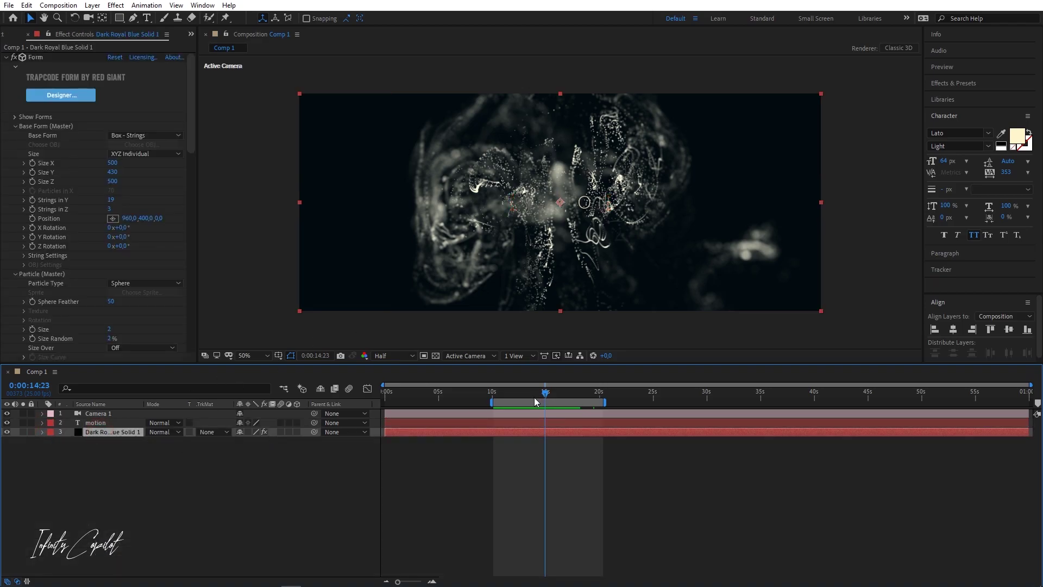
key("ctrl+d")
- Apply the 4-Color Gradient effect to the upper copy of the Form solid
left_click_drag(545, 392, 566, 392)
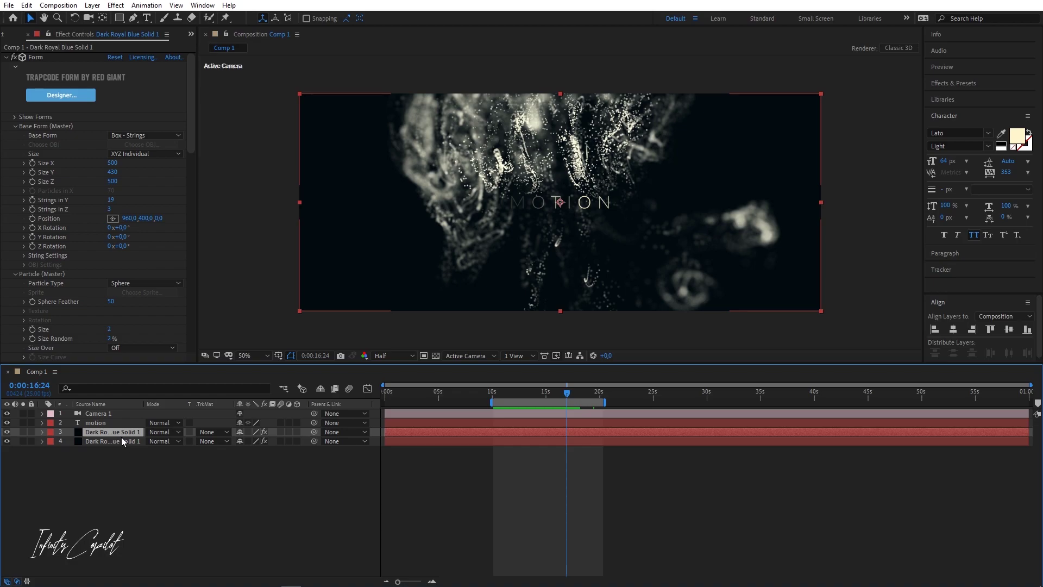
key("ctrl+space")
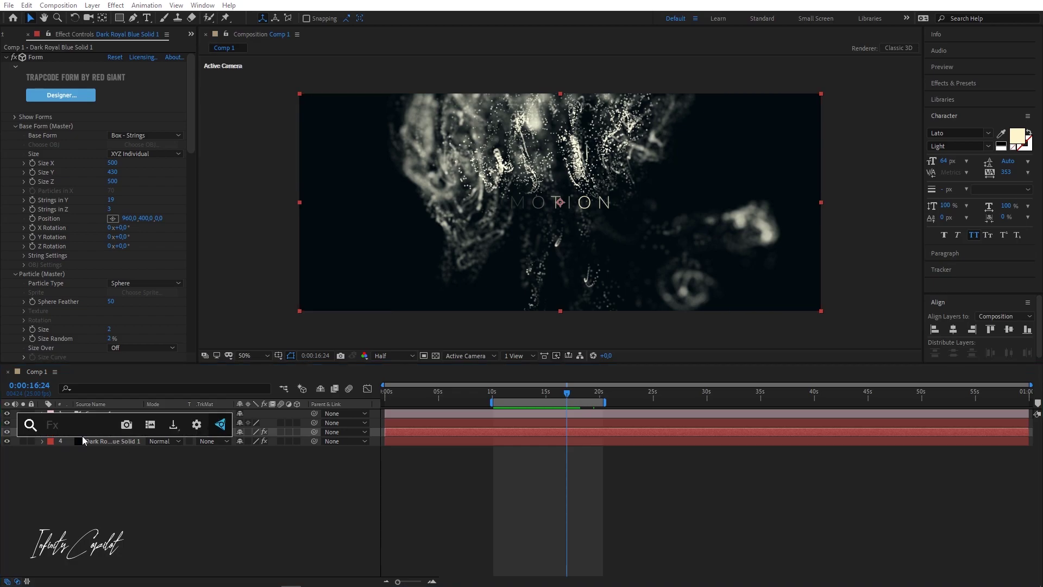
type("4")
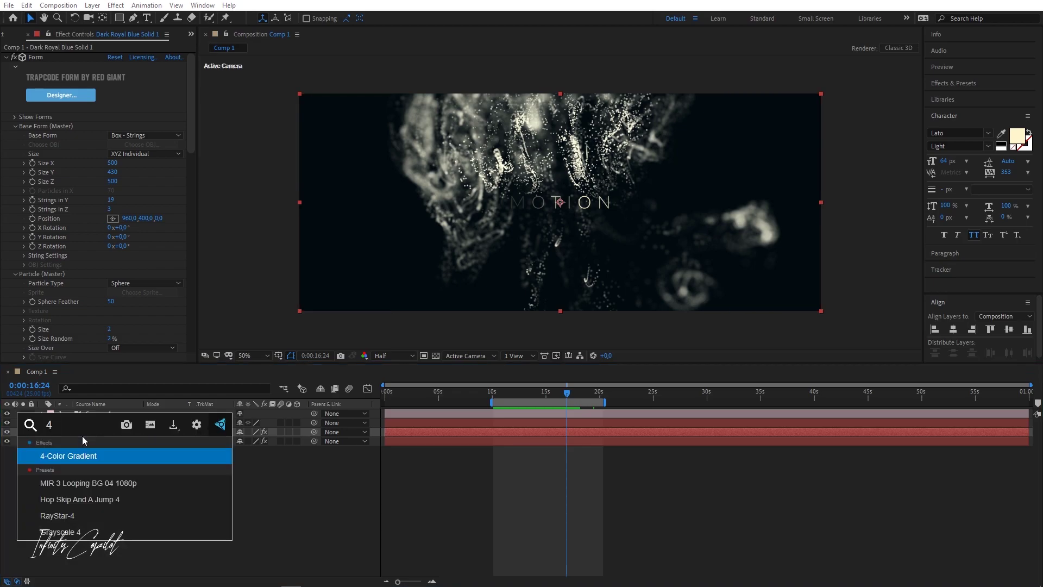
left_click(111, 454)
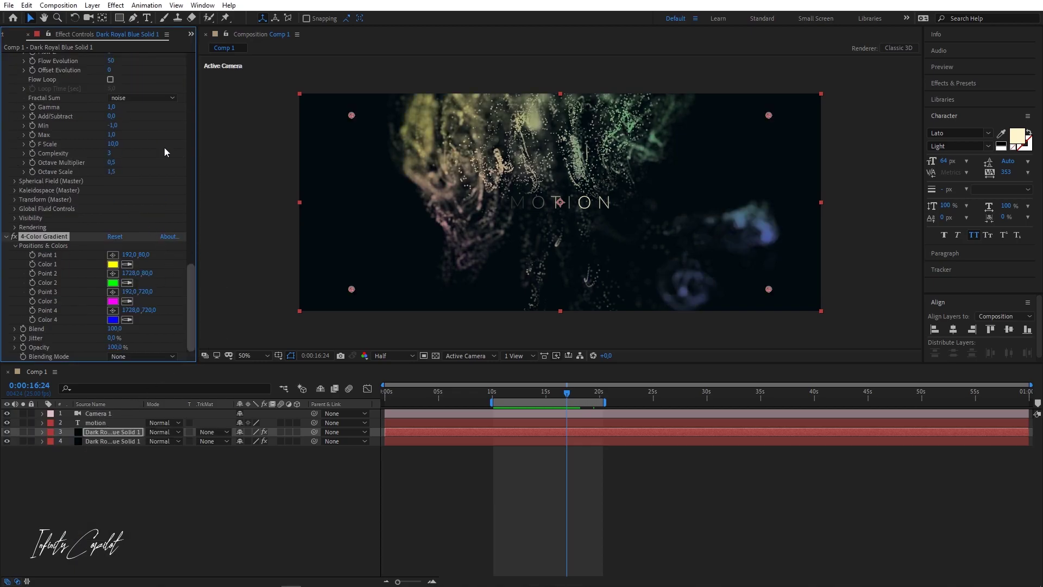
- Collapse the Form effect's expanded property groups so the 4-Color Gradient settings are within reach
left_click_drag(189, 276, 129, 65)
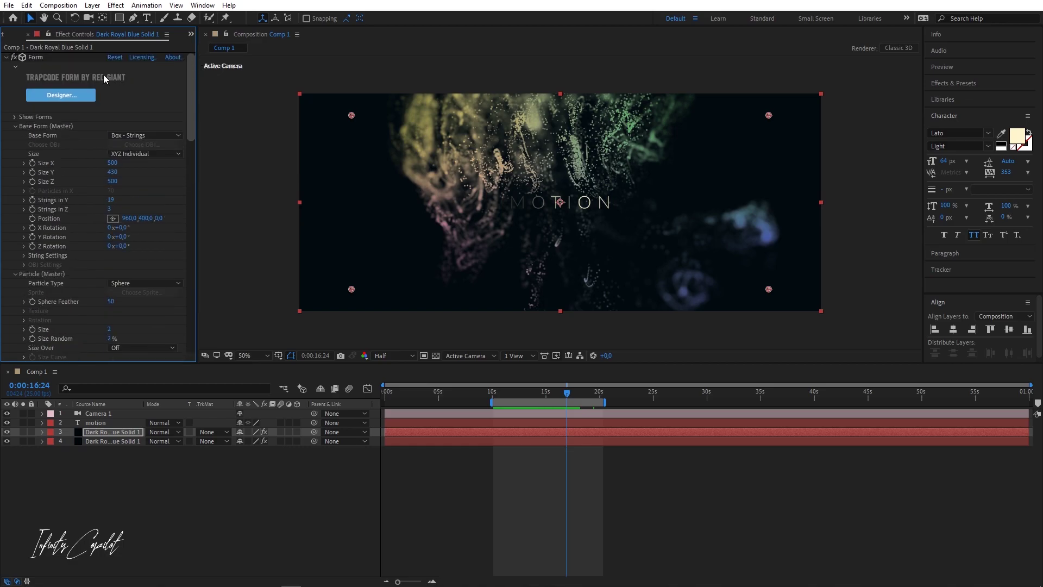
left_click(14, 126)
left_click(15, 136)
left_click(12, 144)
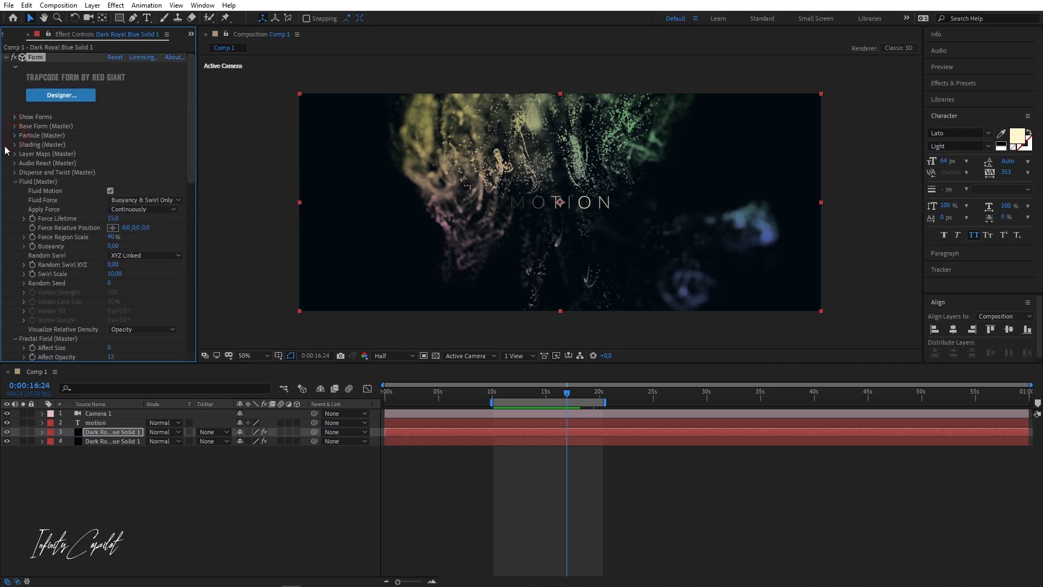
left_click(15, 182)
left_click(14, 191)
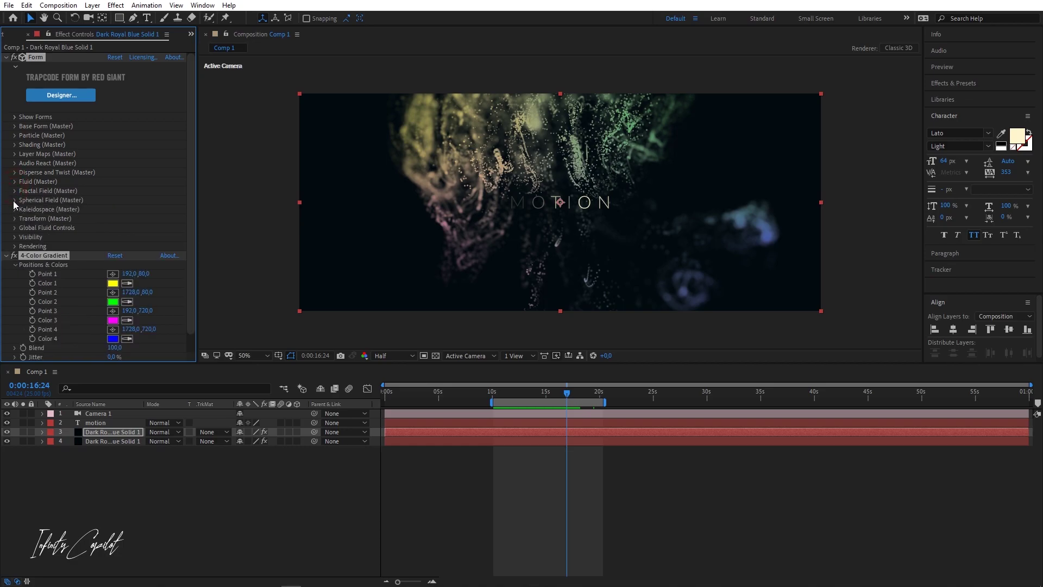
- Set the 4-Color Gradient's Color 1 to cyan and Color 2 to red
left_click(115, 285)
left_click_drag(168, 103, 169, 93)
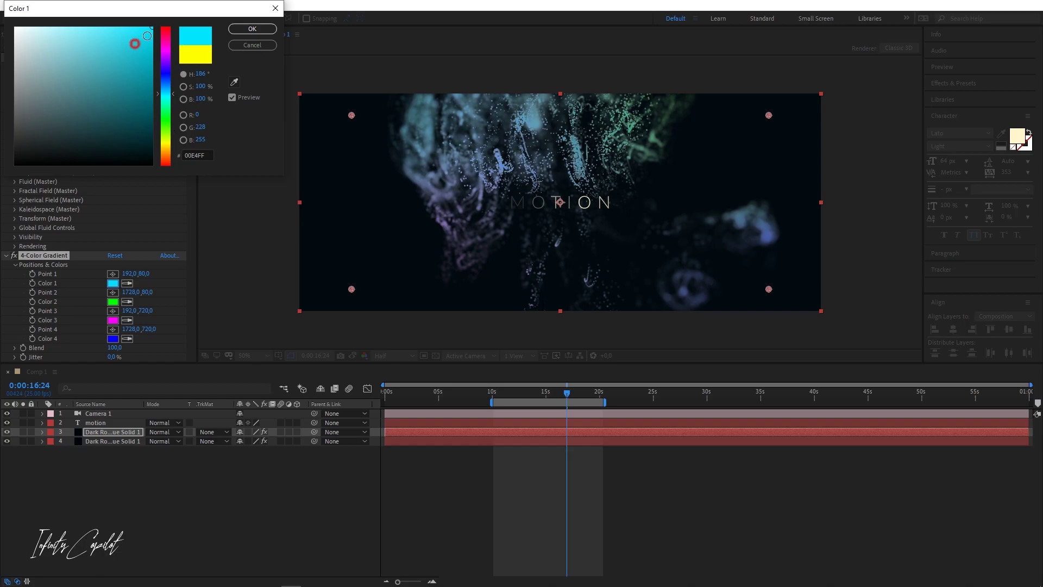
left_click(239, 29)
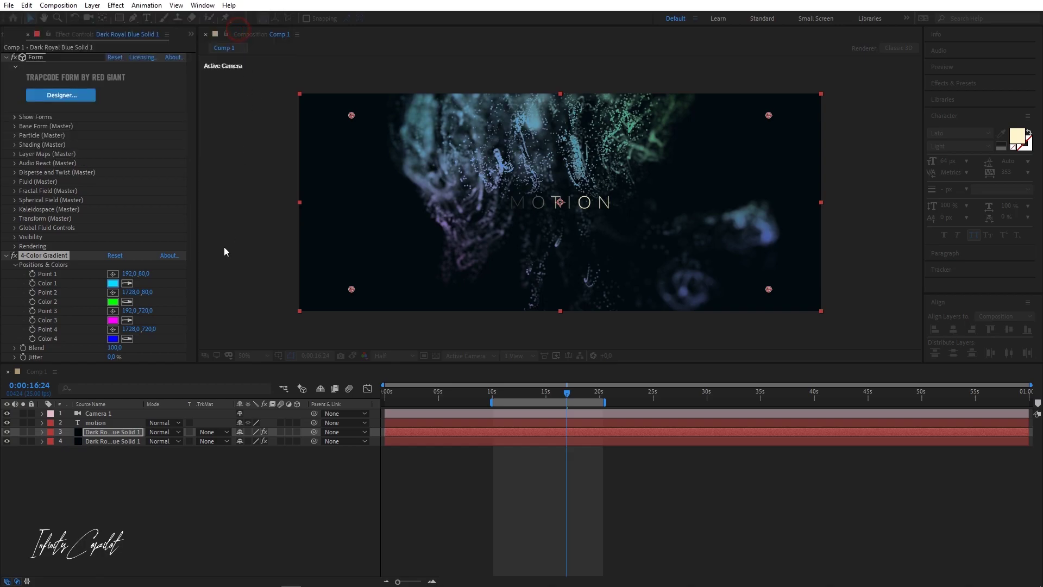
left_click(112, 303)
left_click_drag(164, 115, 167, 166)
left_click(245, 30)
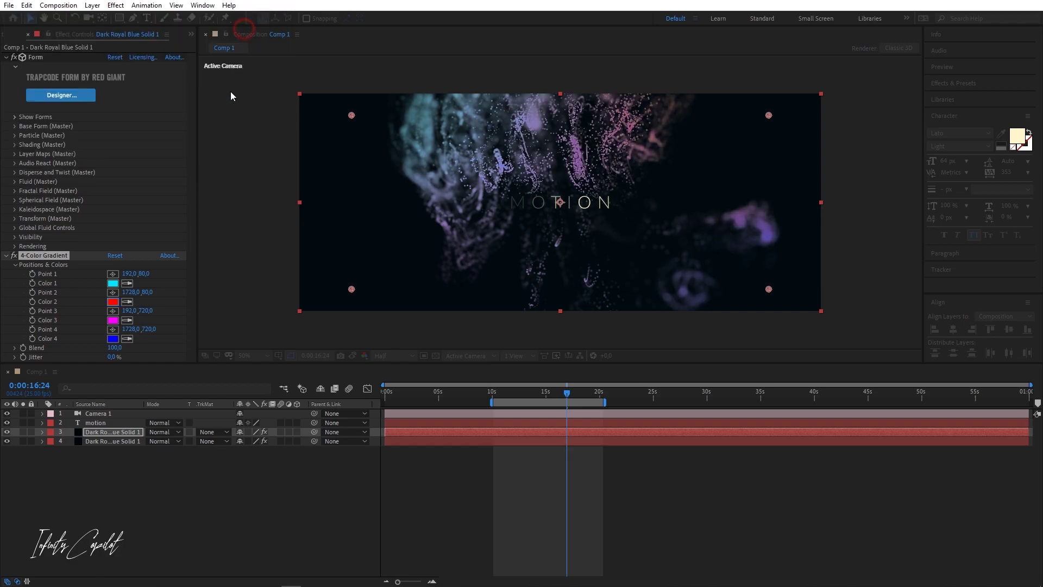
- Set the 4-Color Gradient's Color 4 to a pale cream yellow
left_click(112, 338)
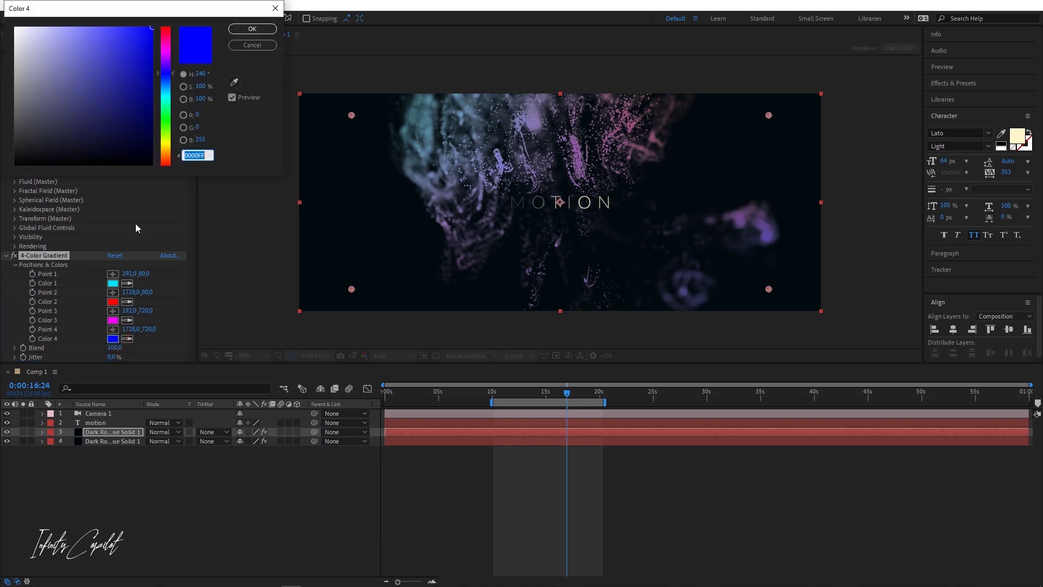
type("FFD200")
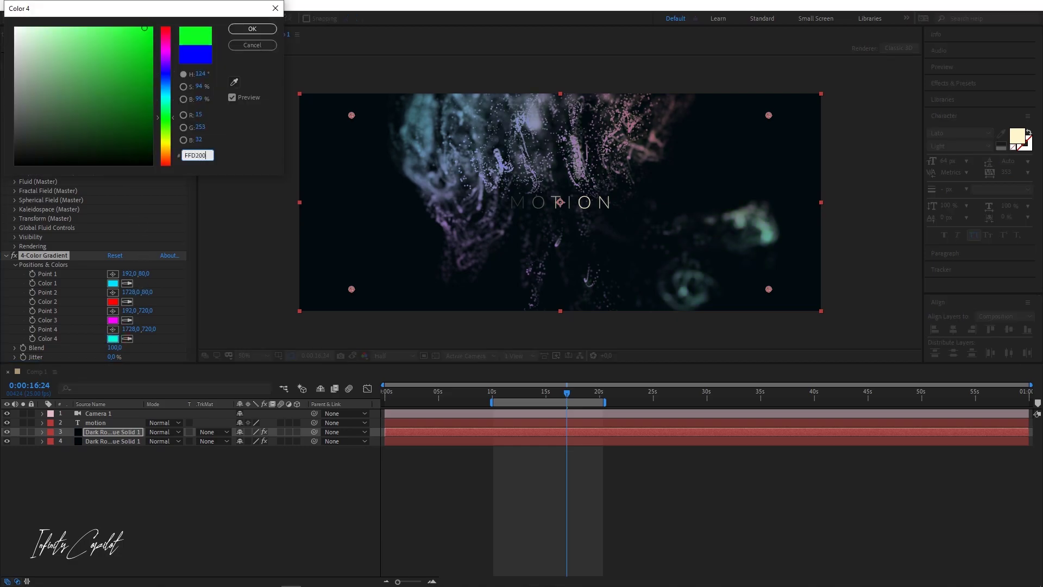
left_click_drag(54, 44, 50, 14)
left_click(252, 28)
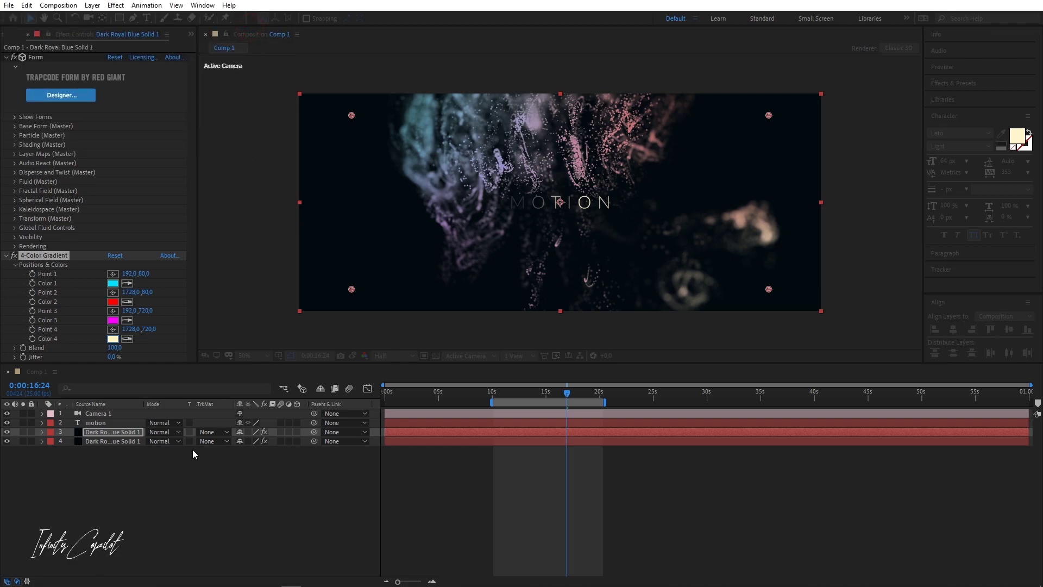
- Set the gradient-colored solid's blending mode to Screen, check it at 0:00:16:00, and collapse its Form effect
left_click(165, 433)
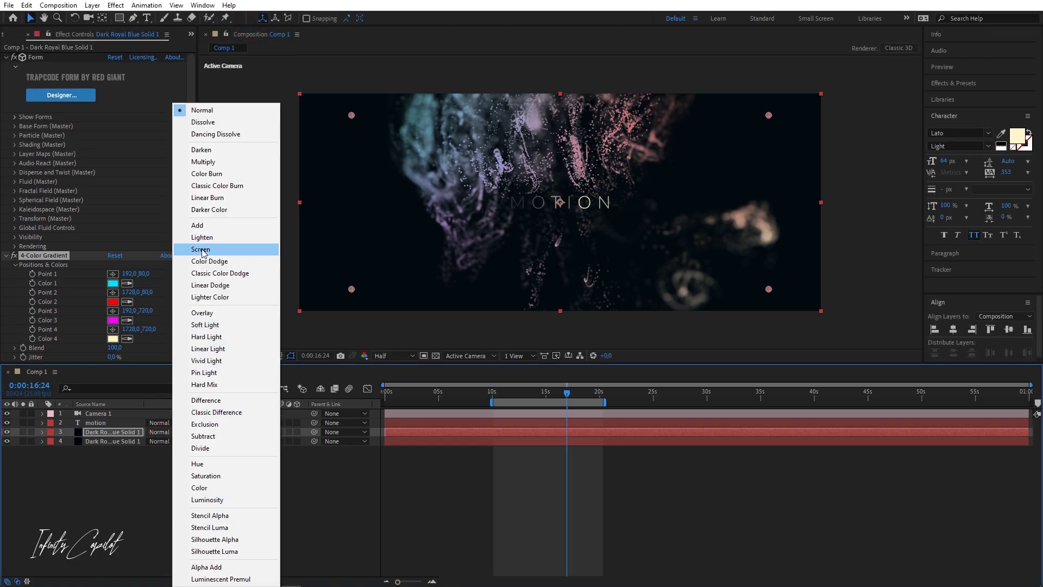
left_click(201, 249)
left_click_drag(532, 392, 557, 395)
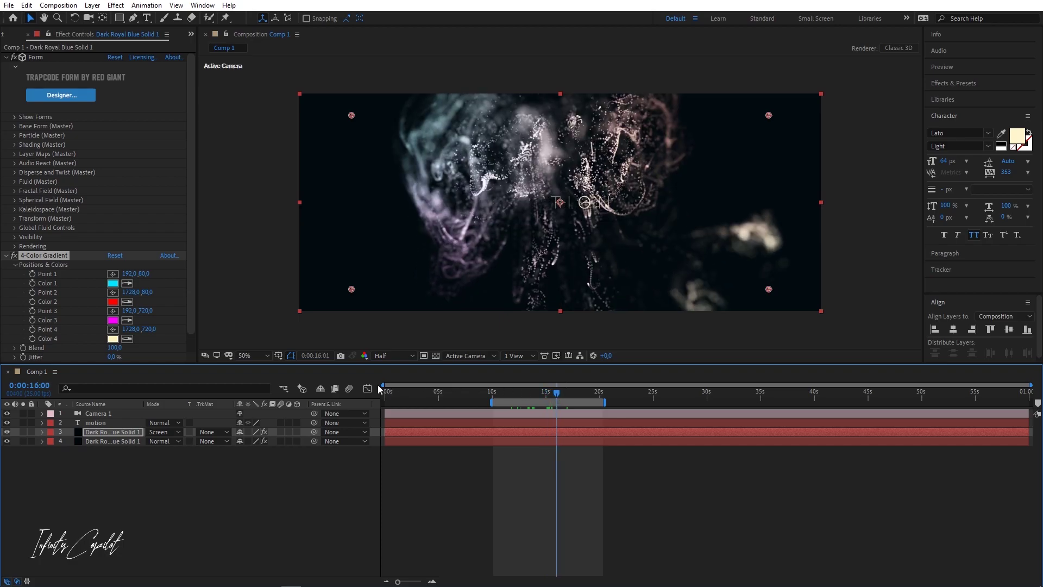
left_click(7, 57)
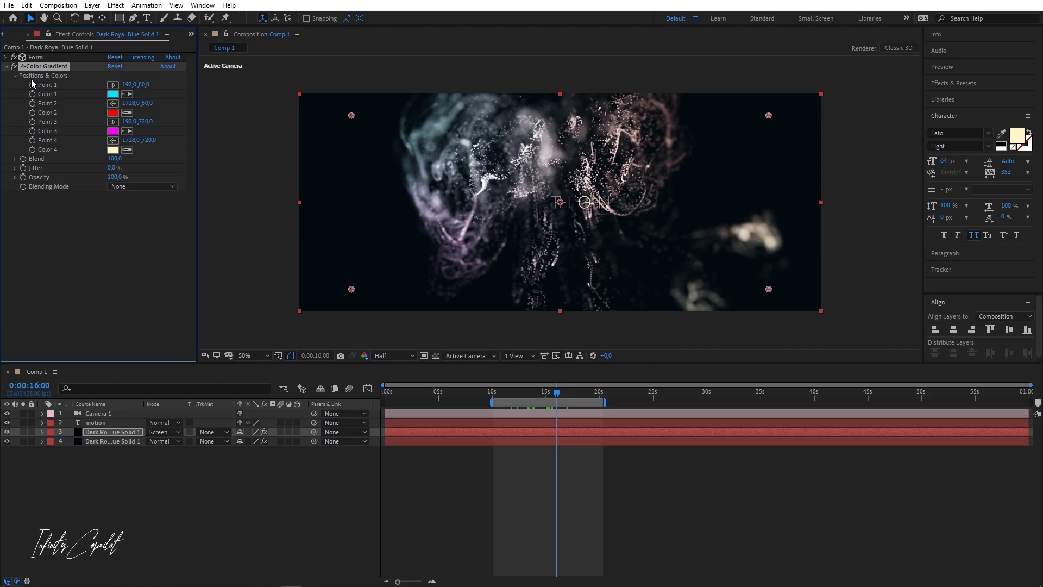
- Duplicate Comp 1 in the project and open the copy in the timeline
left_click(41, 372)
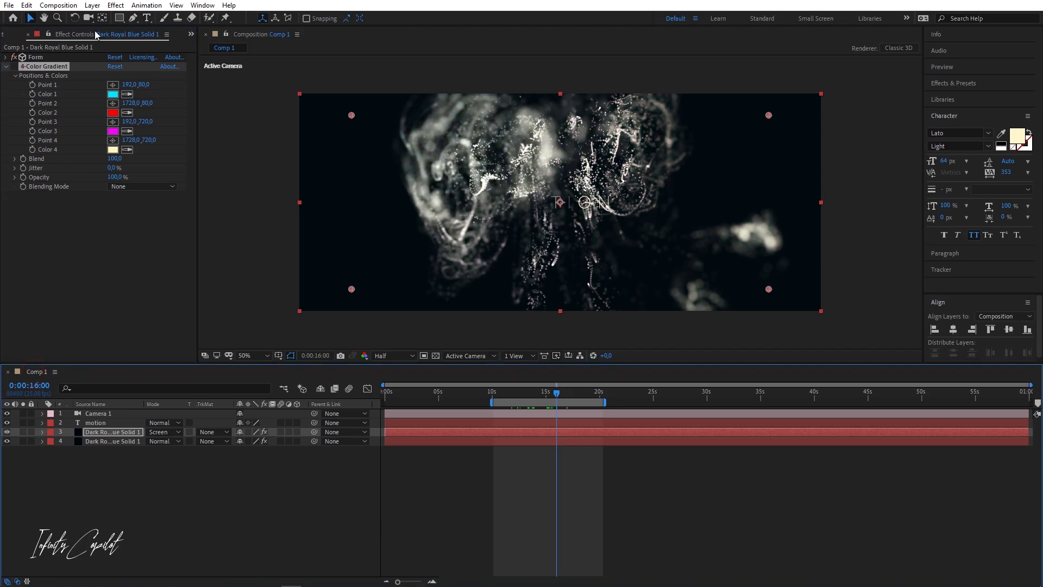
left_click(17, 35)
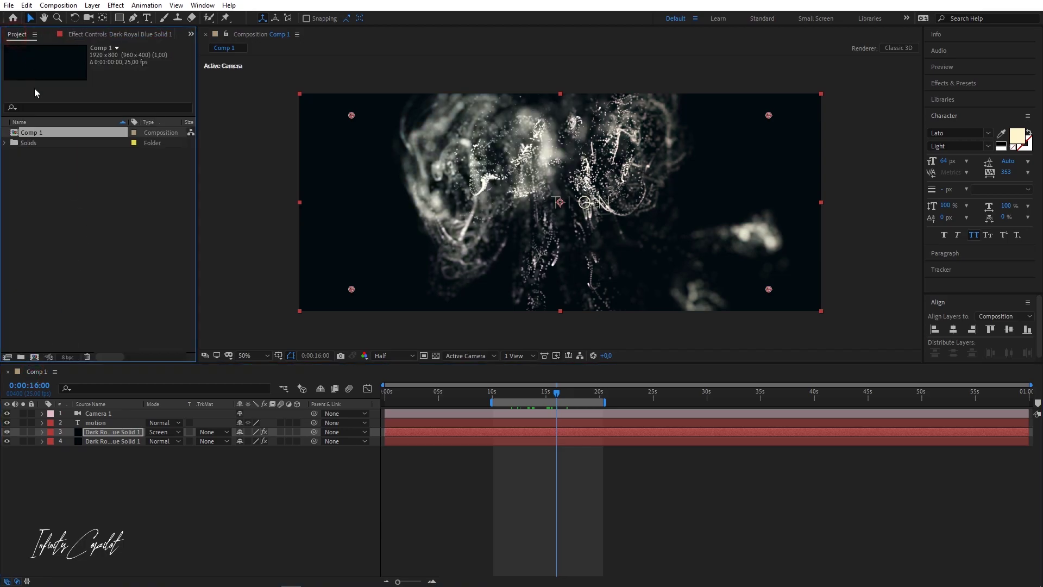
key("ctrl+d")
left_click(31, 145)
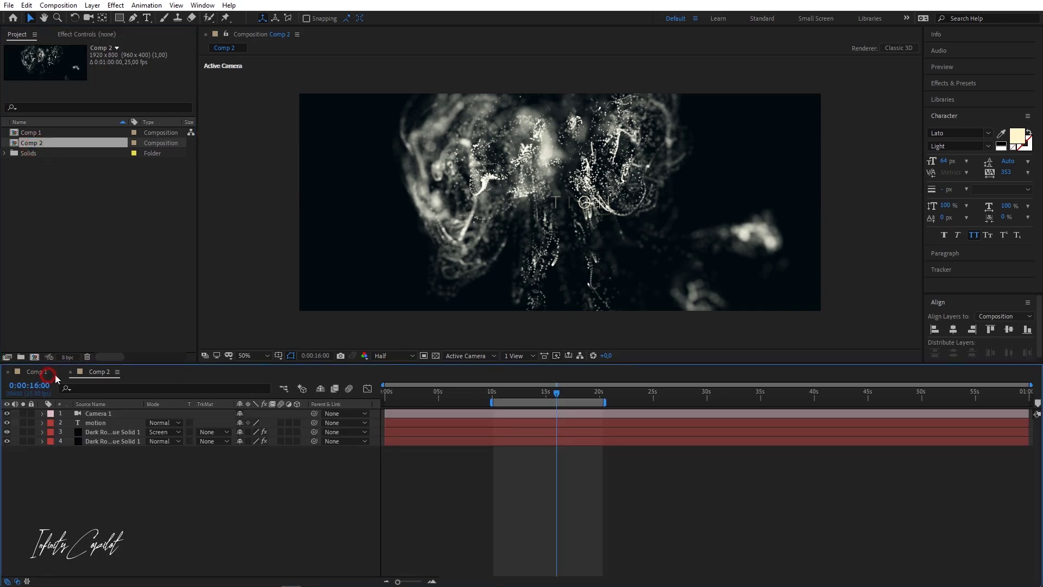
left_click(85, 372)
- Hide the Screen-mode gradient solid in Comp 2 and move the playhead to 0:00:14:02
left_click(103, 432)
left_click(7, 432)
left_click_drag(540, 393, 535, 398)
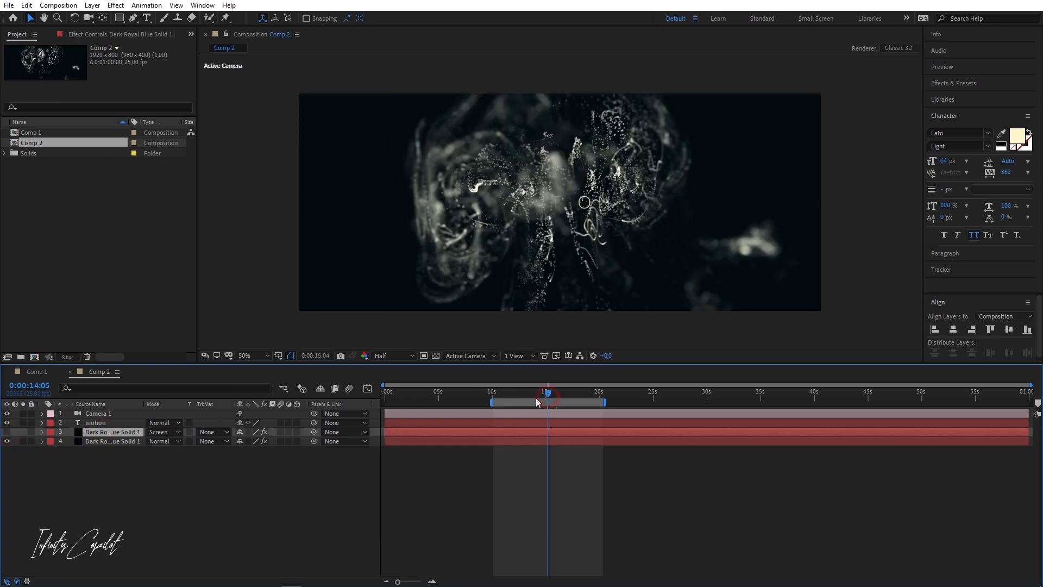
- Add a 3D null object at the top of the layer stack and parent the camera to it
right_click(150, 487)
mouse_move(220, 370)
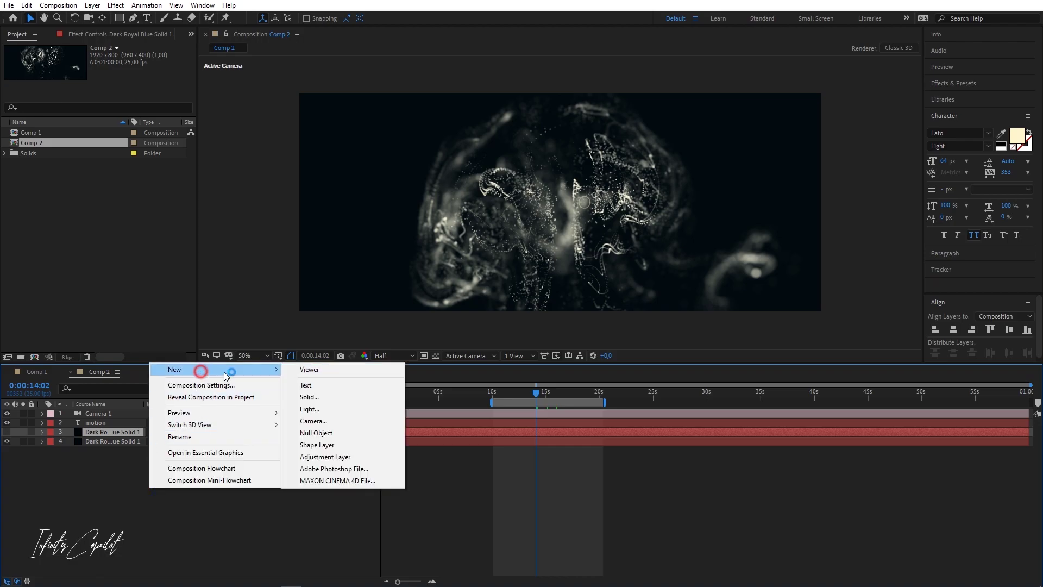
left_click(343, 433)
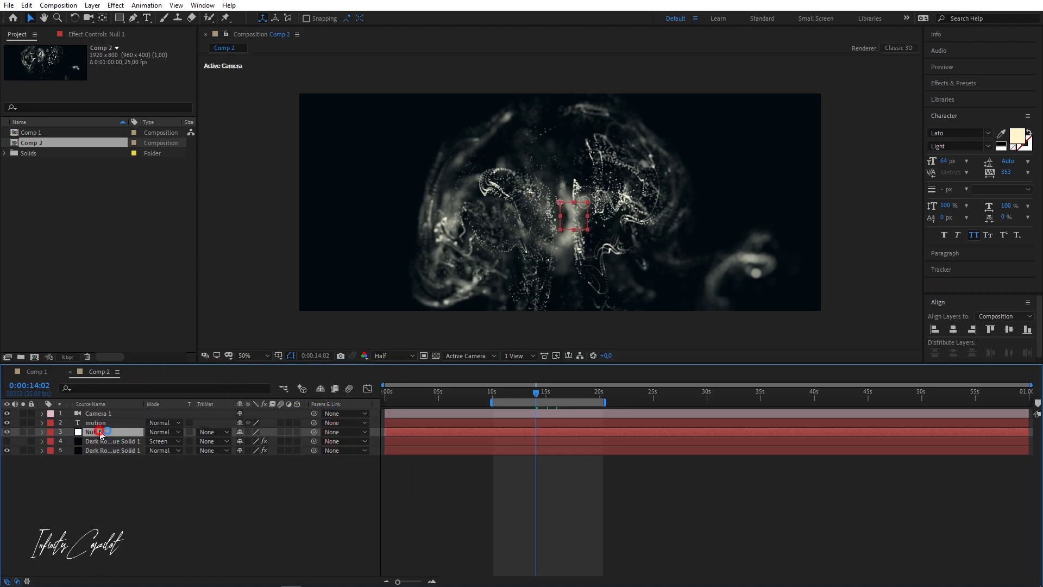
left_click(297, 432)
left_click_drag(99, 434, 135, 414)
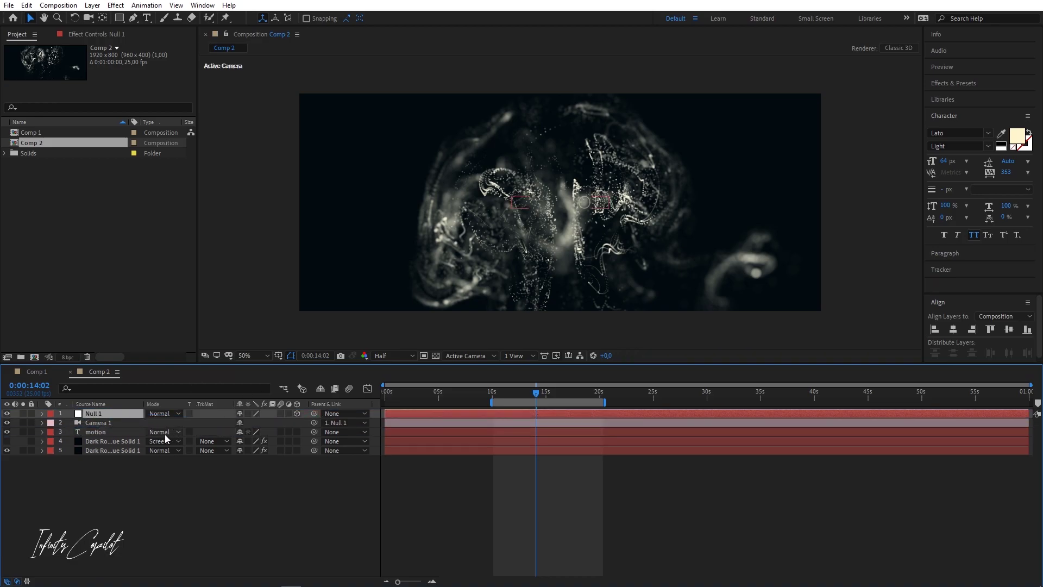
- Rotate the null to -48° in Y and 47° in Z, and select the camera layer
key("r")
left_click_drag(251, 441, 226, 441)
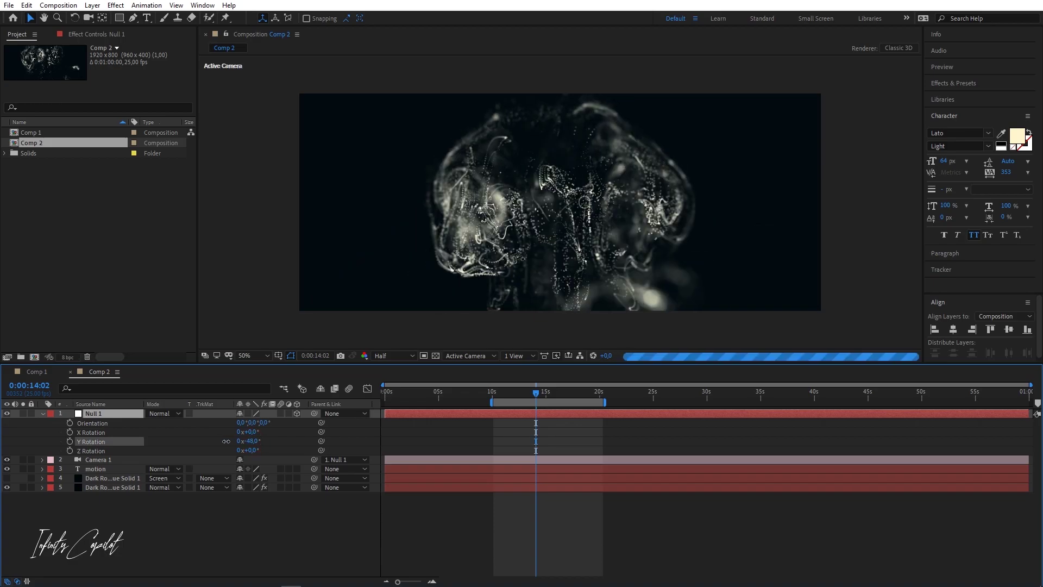
left_click_drag(250, 450, 273, 446)
left_click(98, 460)
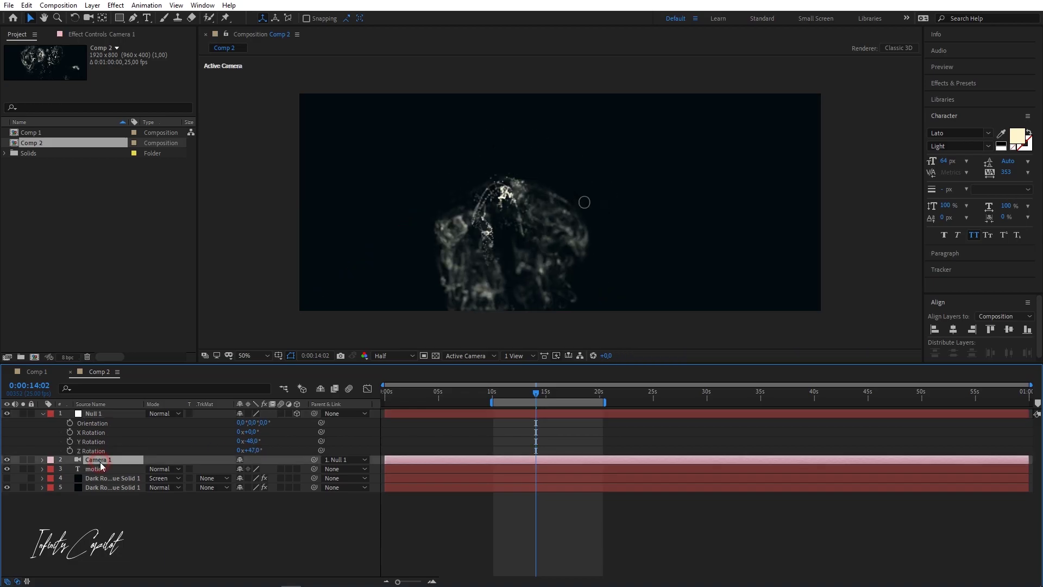
- Expand the camera's options in Comp 2 and turn off Depth of Field
key("a")
key("a")
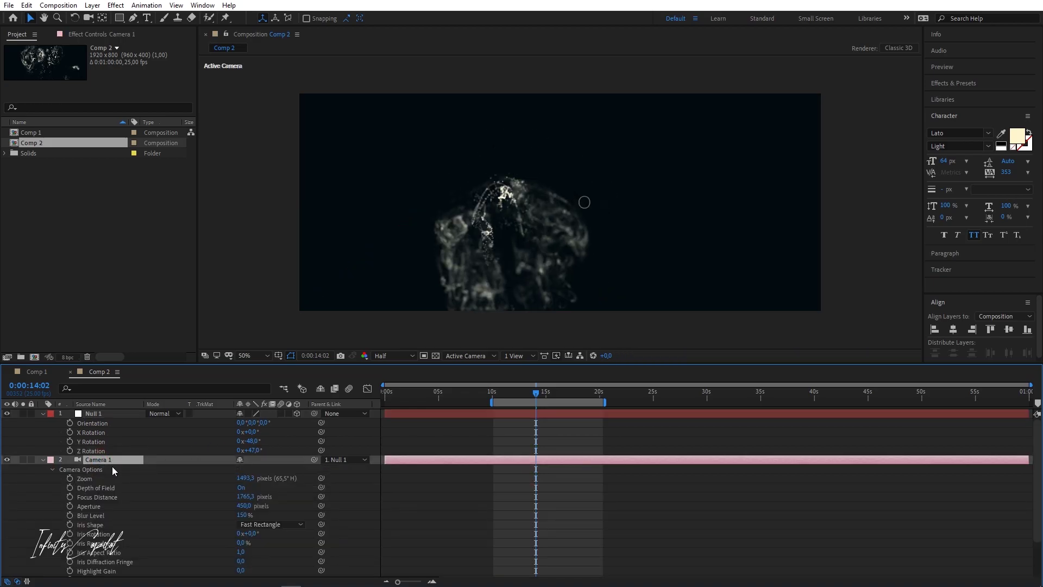
left_click(243, 488)
- Reset the null's Y Rotation and Z Rotation to 0°
left_click_drag(254, 440, 302, 435)
left_click(254, 441)
type("0")
left_click(254, 450)
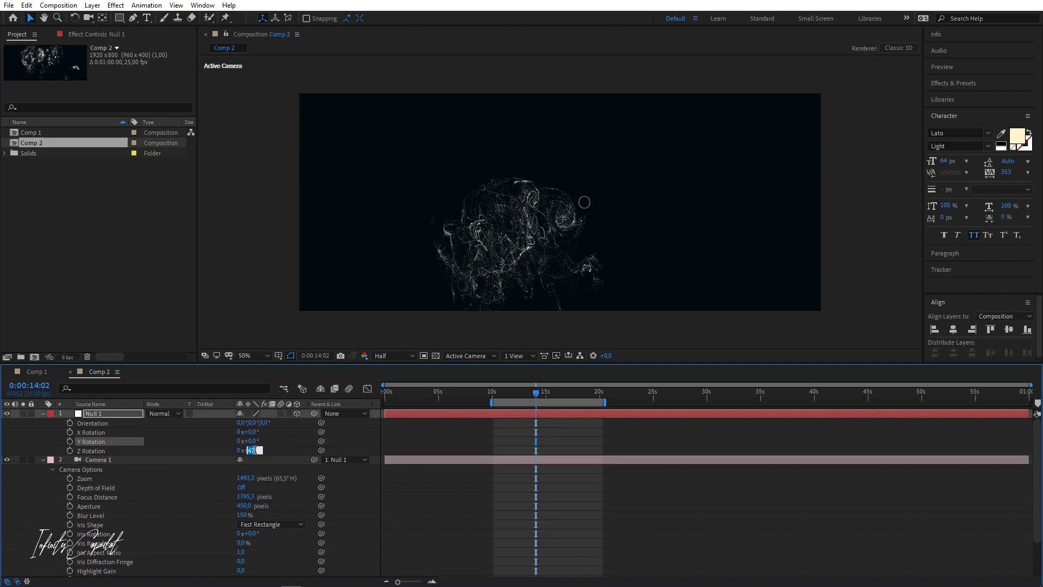
type("0x+0,0°")
- Set the null's Z orientation to 54° and Y Rotation to 41°, and reframe the particle form with the camera tool
mouse_move(263, 422)
left_mouse_down()
mouse_move(287, 422)
mouse_move(258, 440)
mouse_move(273, 435)
left_mouse_up()
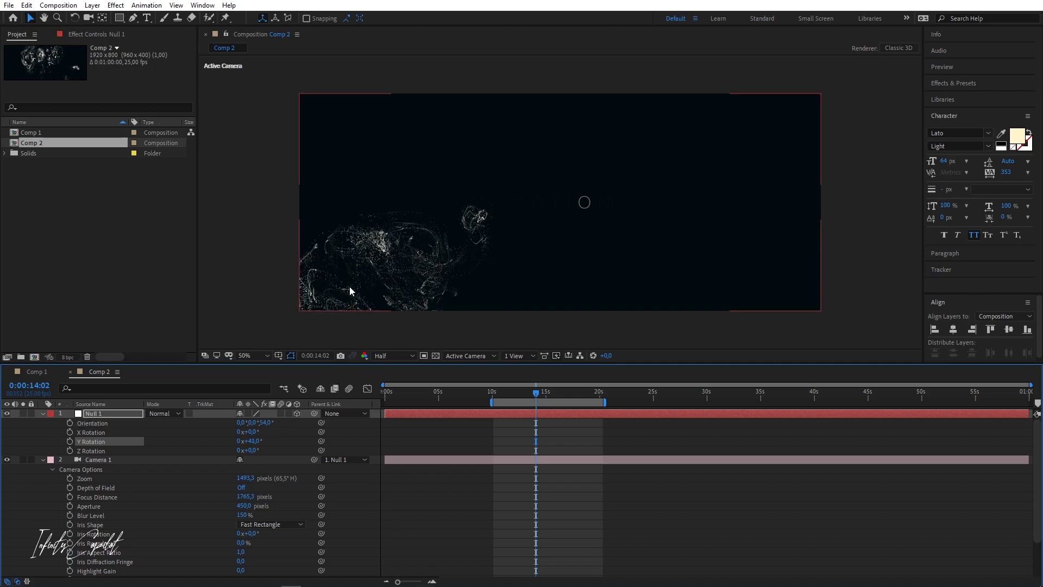
key("c")
left_click_drag(399, 257, 468, 140)
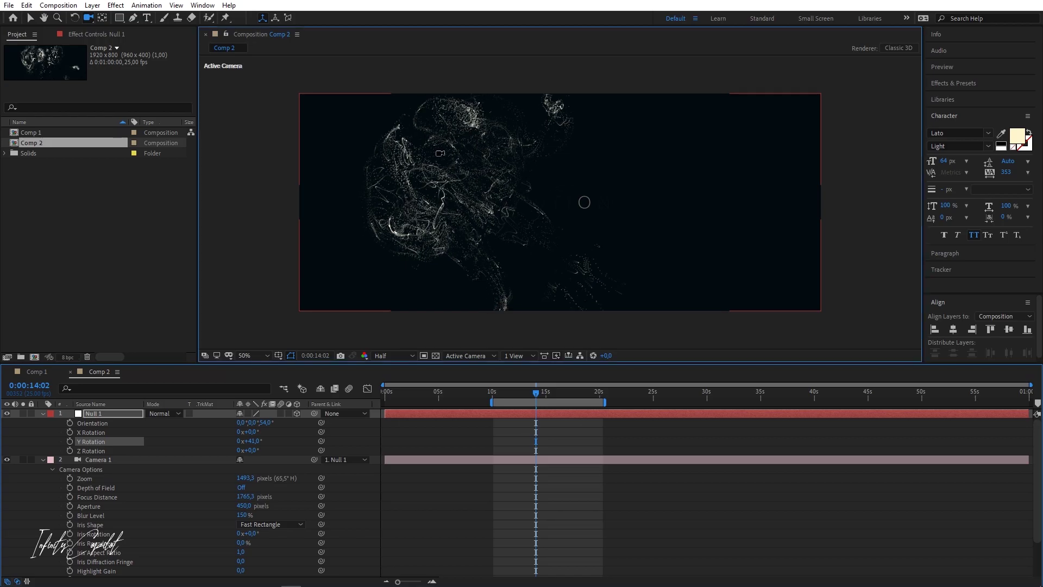
- Rotate the null to 83° in Y and 27° in Z, fine-tune its Z orientation, and reframe the particle form with the camera
left_click_drag(257, 441, 266, 441)
left_click_drag(448, 243, 522, 239)
left_click_drag(253, 441, 253, 441)
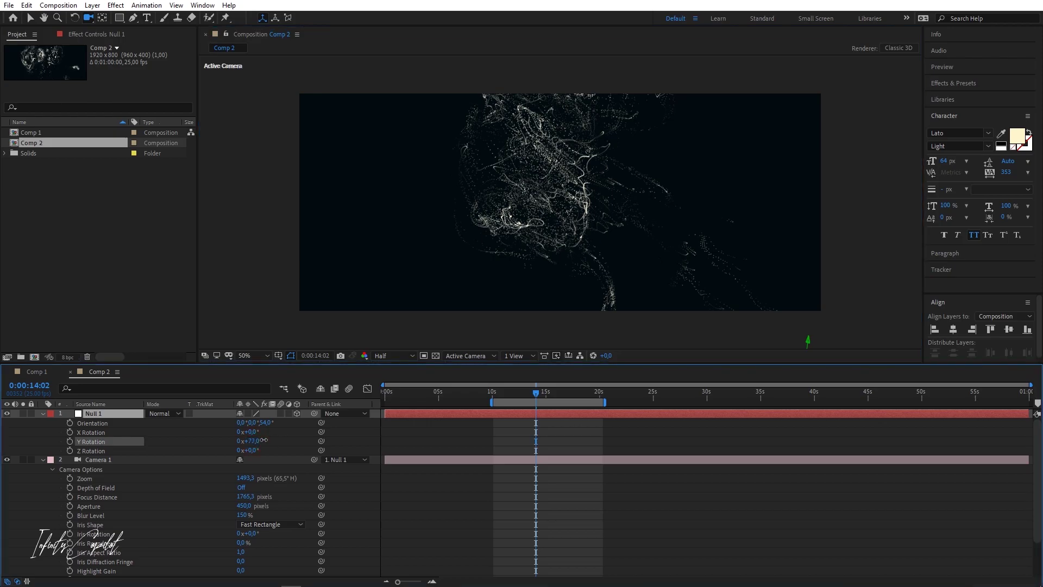
left_click_drag(252, 441, 269, 423)
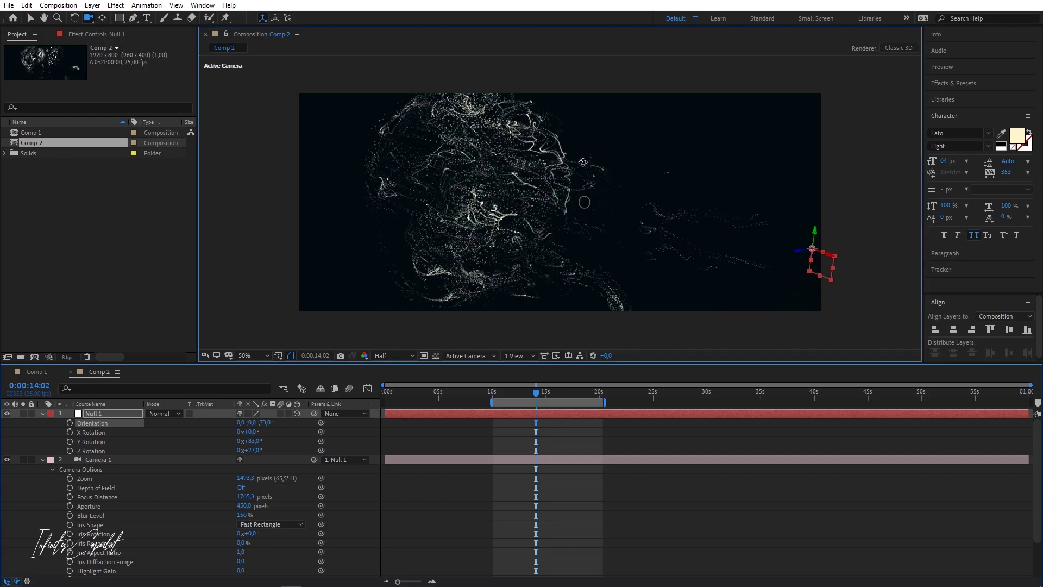
left_click(268, 421)
left_click_drag(268, 423, 270, 420)
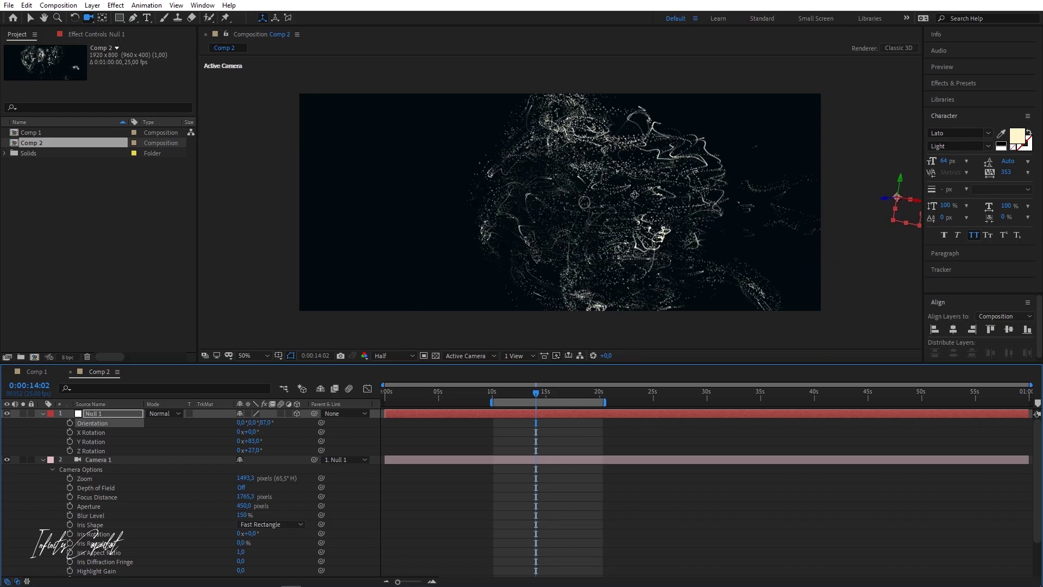
left_click_drag(662, 198, 643, 205)
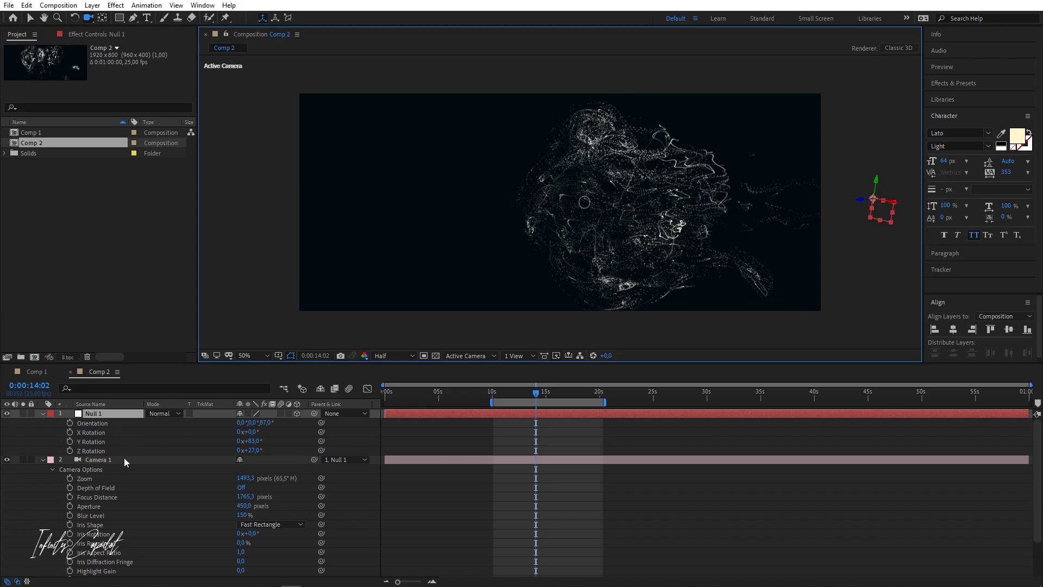
- Turn on the camera's Depth of Field, set Focus Distance to 1733,3 pixels, and preview the animation from about 0:00:12:21
left_click(96, 460)
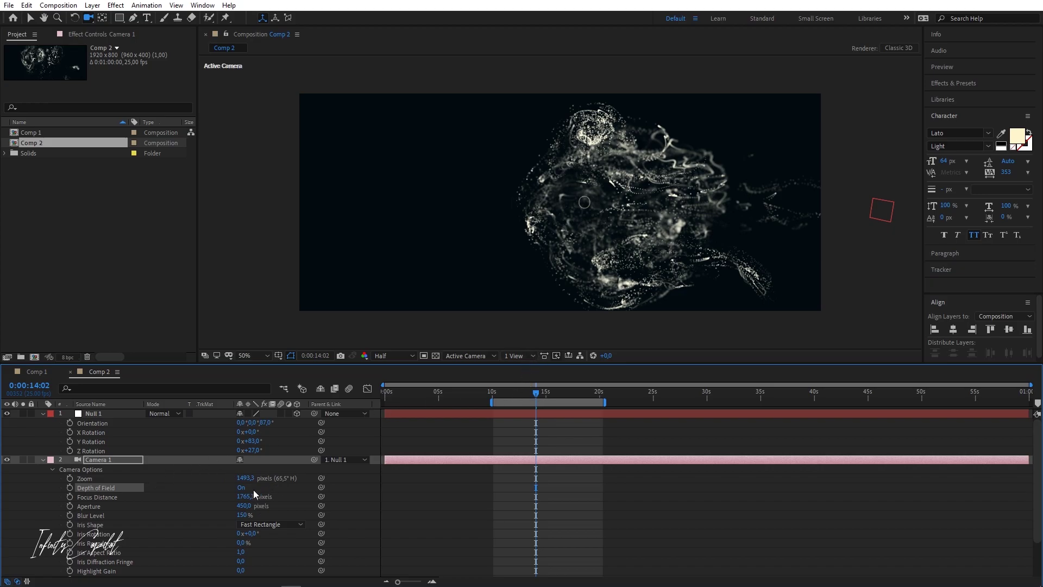
left_click_drag(247, 497, 221, 494)
left_click(508, 395)
left_click_drag(506, 398, 524, 394)
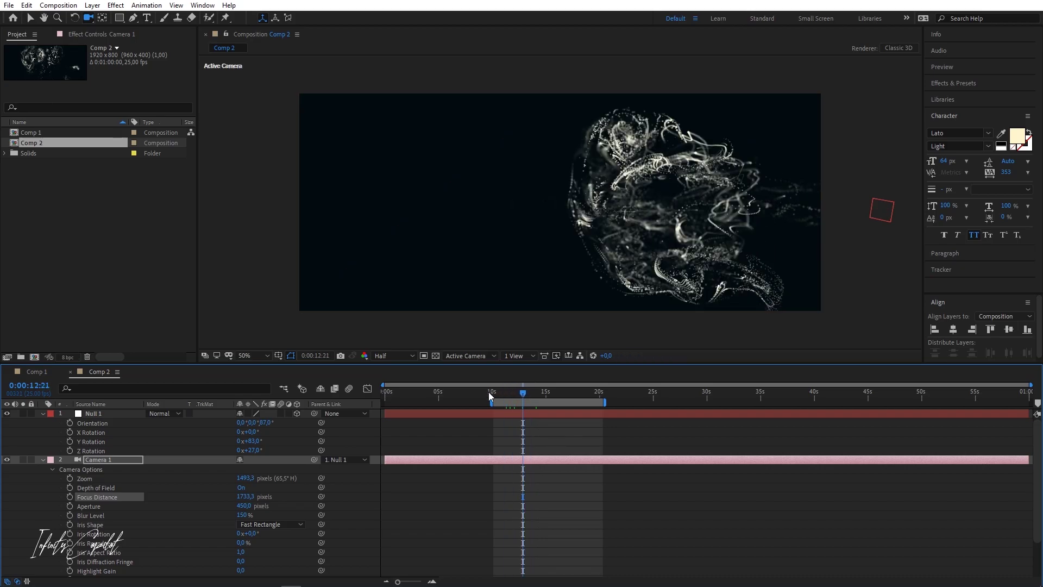
key("space")
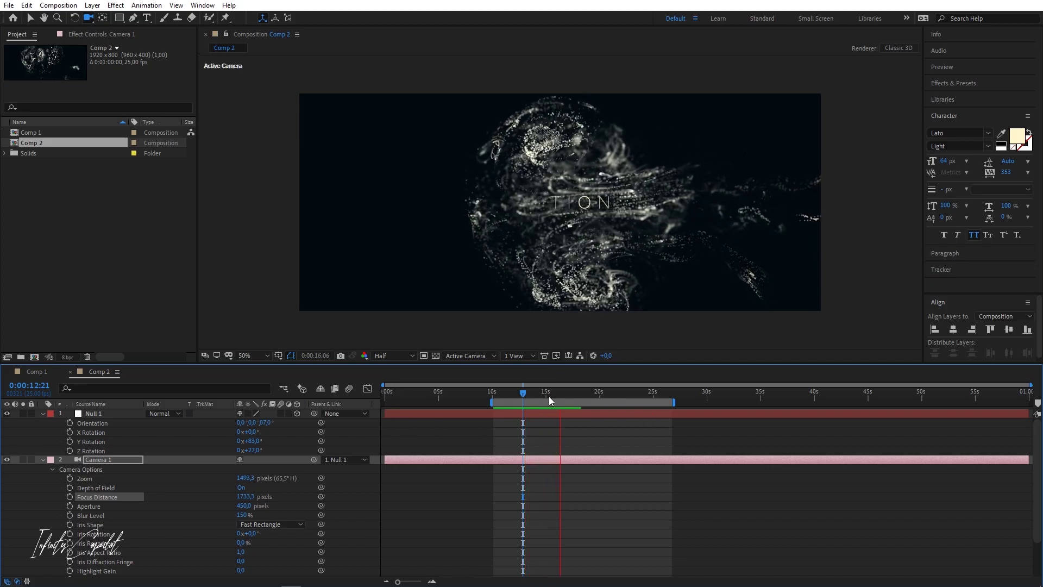
key("space")
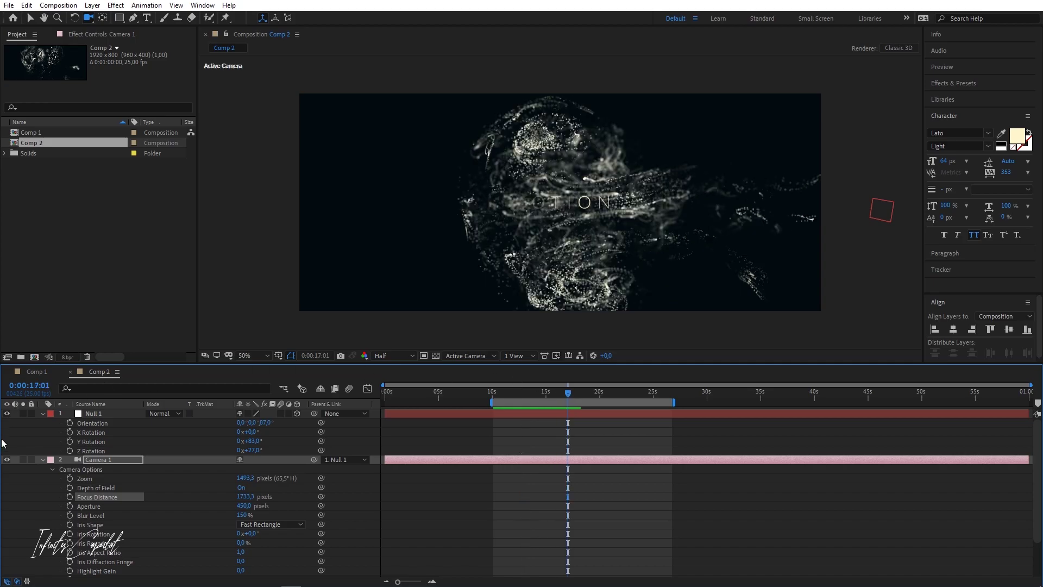
- Set Force Region Scale to 200% in the Fluid (Master) settings of the Normal-mode solid's Form effect
left_click(43, 459)
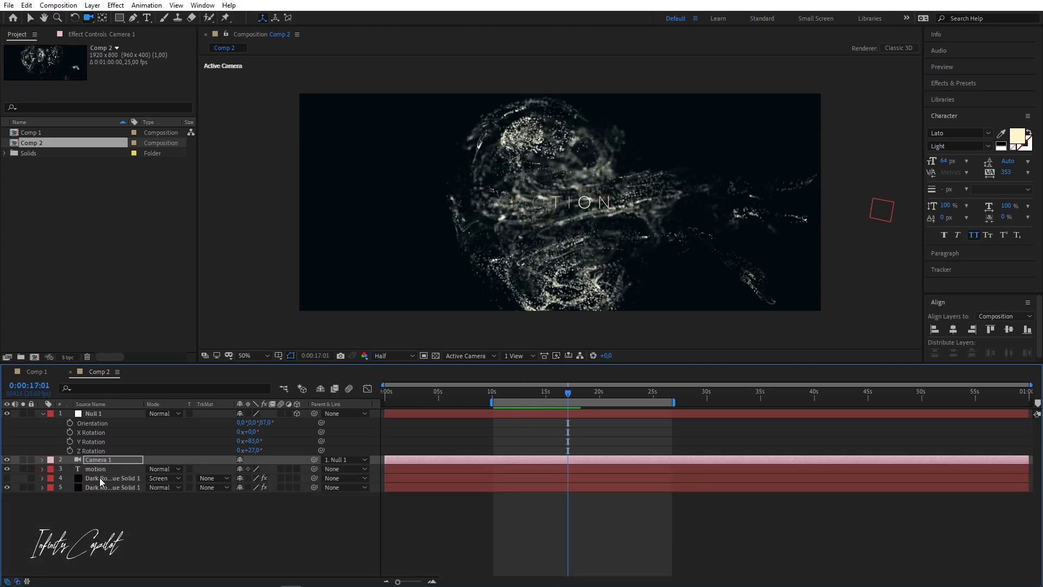
left_click(121, 481)
left_click(97, 480, "ctrl")
left_click(96, 482)
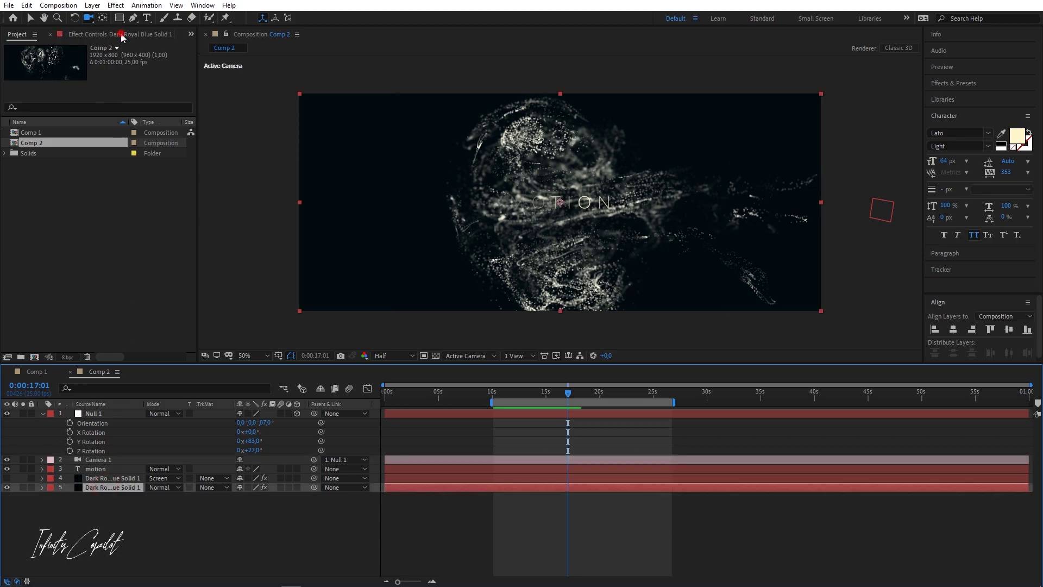
left_click(93, 33)
left_click_drag(190, 140, 195, 274)
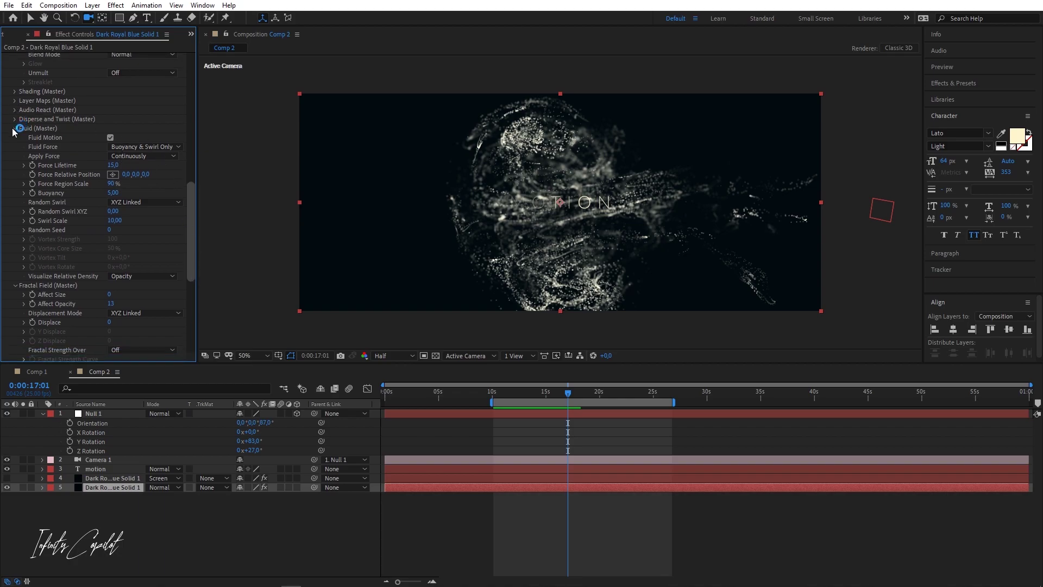
left_click(113, 184)
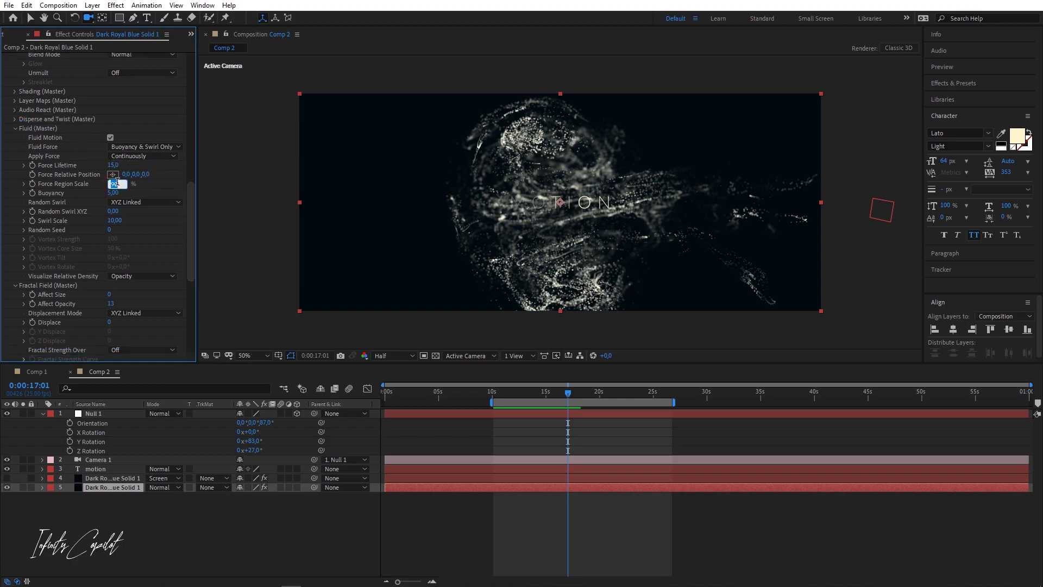
type("200")
key("Return")
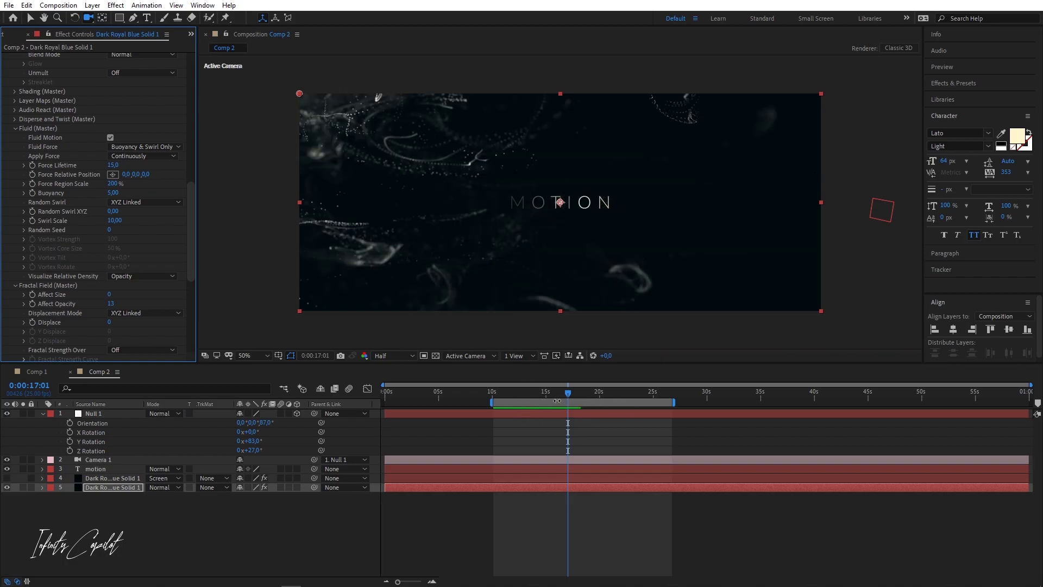
- Move the playhead to 0:00:12:12 and set the camera's Focus Distance to 1317,3 pixels
left_click_drag(549, 389, 519, 389)
left_click(94, 461)
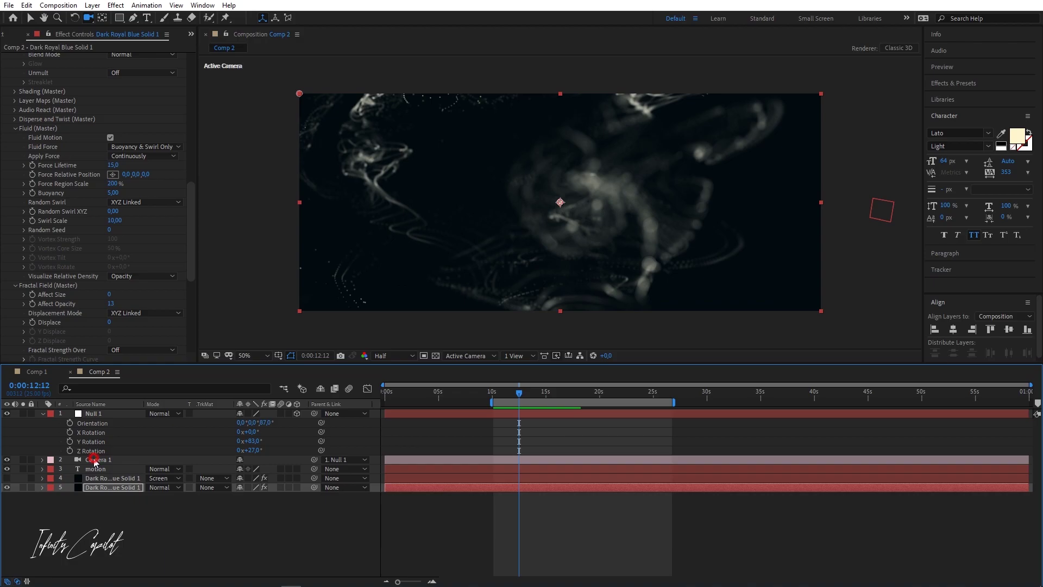
key("a")
key("a")
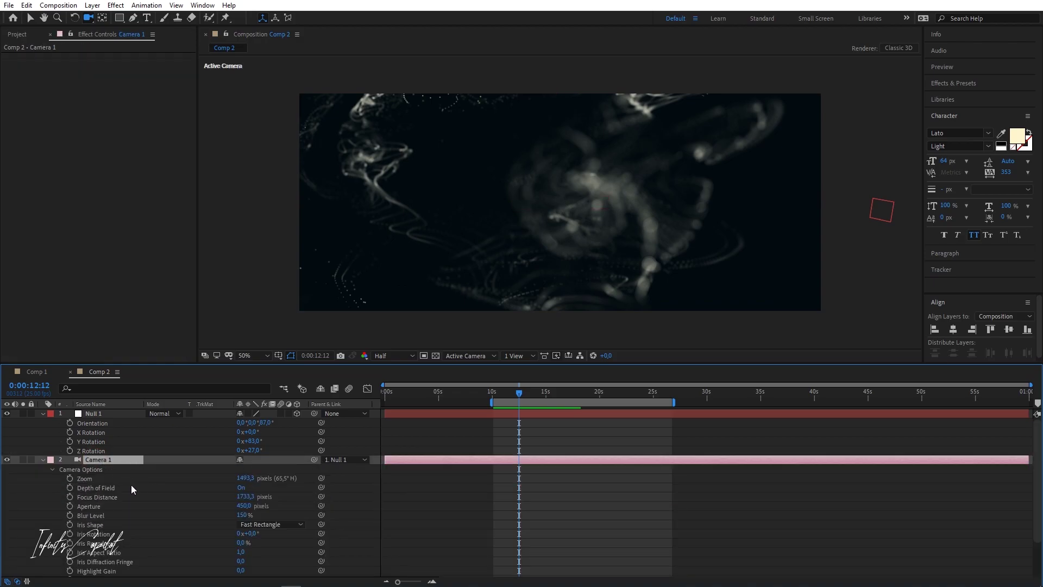
left_click_drag(244, 497, 304, 489)
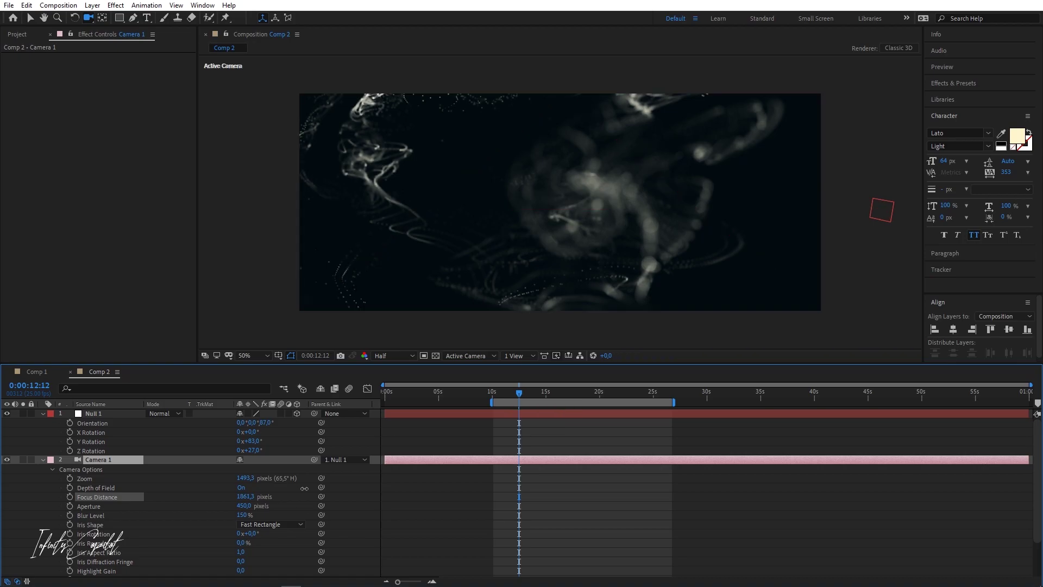
left_click_drag(197, 494, 11, 493)
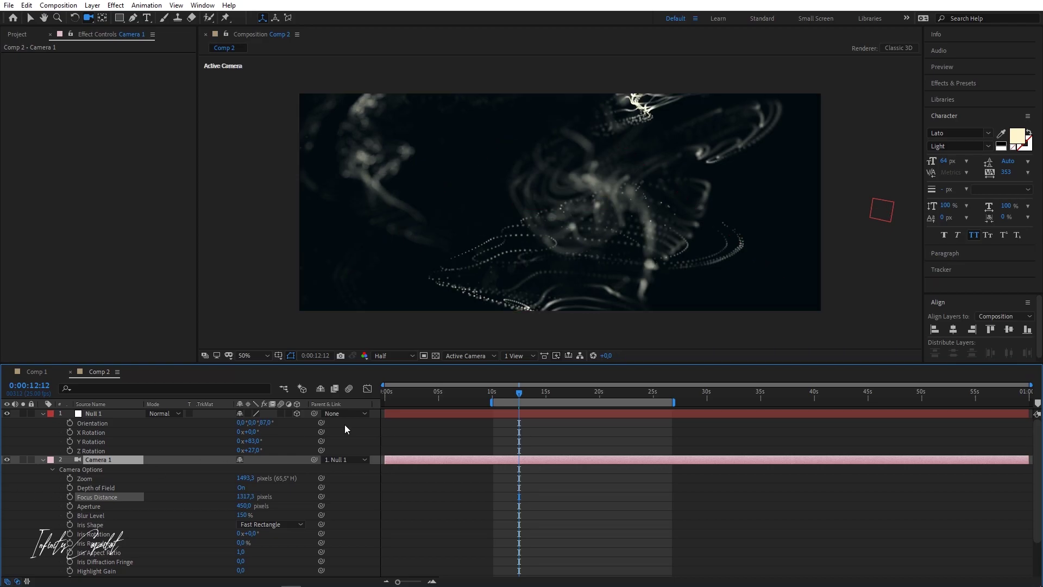
- Move the playhead to 0:00:17:01 and reposition the camera so the fluid strings surround the MOTION title
left_click_drag(524, 395, 550, 398)
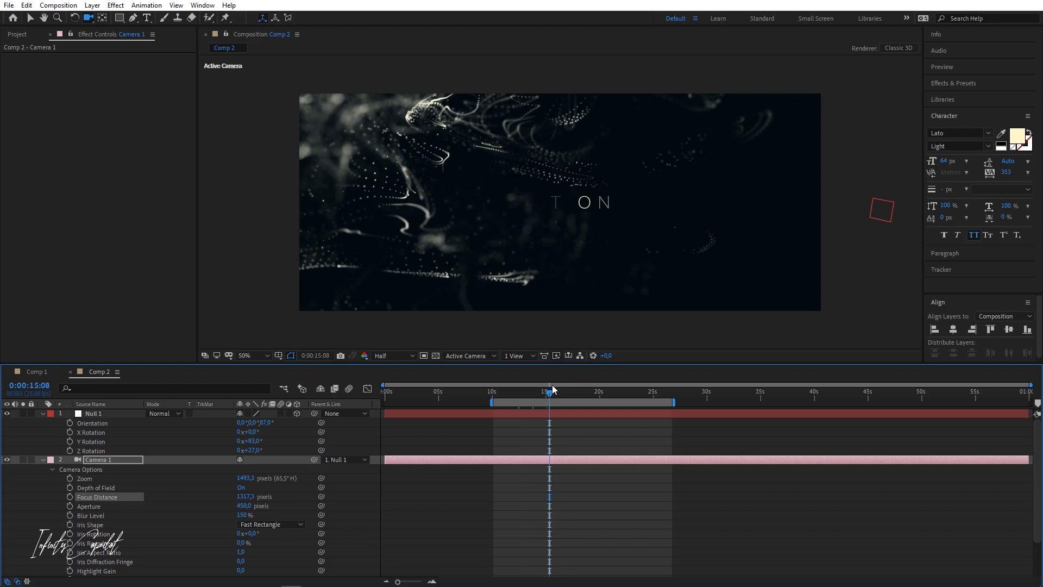
left_click(567, 390)
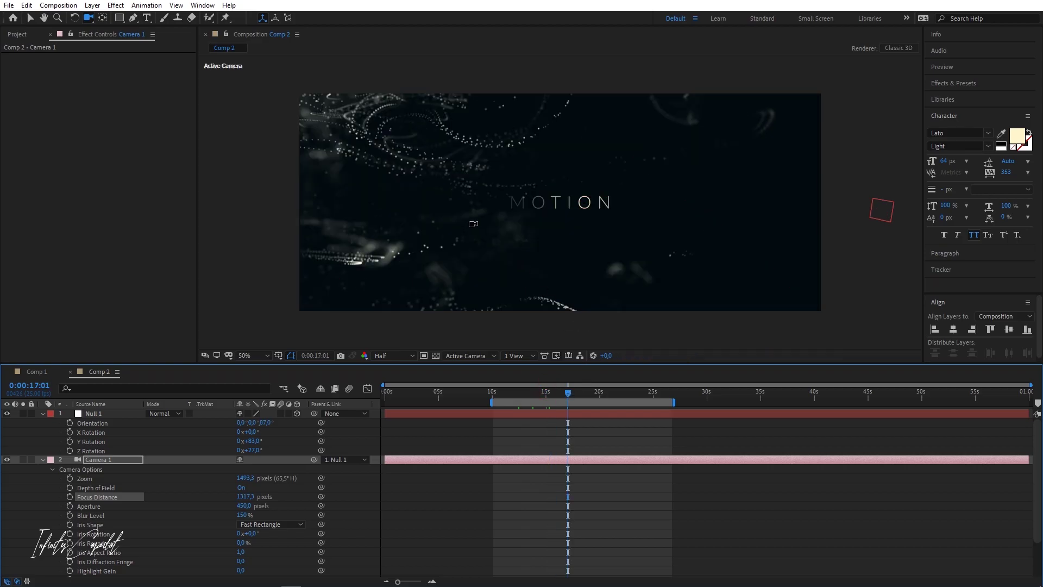
left_click(445, 200)
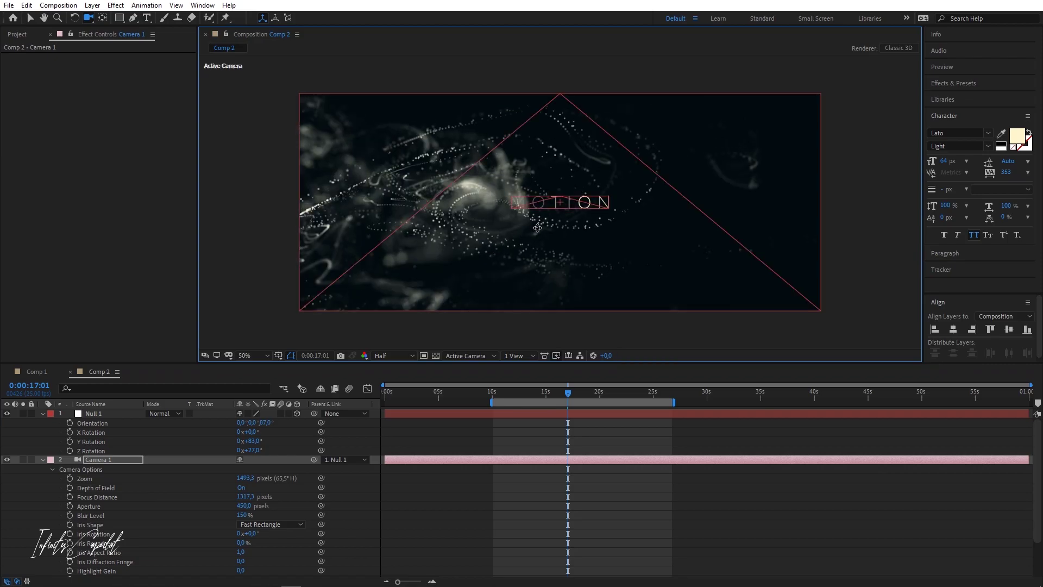
left_click_drag(564, 226, 589, 220)
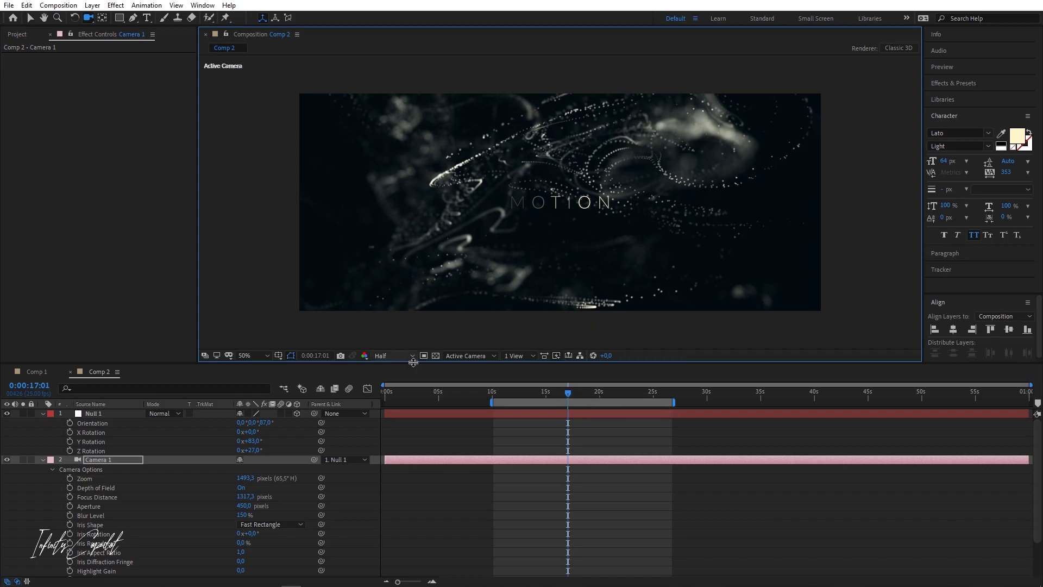
- Collapse the null and camera properties and make the Screen-mode gradient solid visible again in Comp 2
left_click(43, 414)
left_click(42, 423)
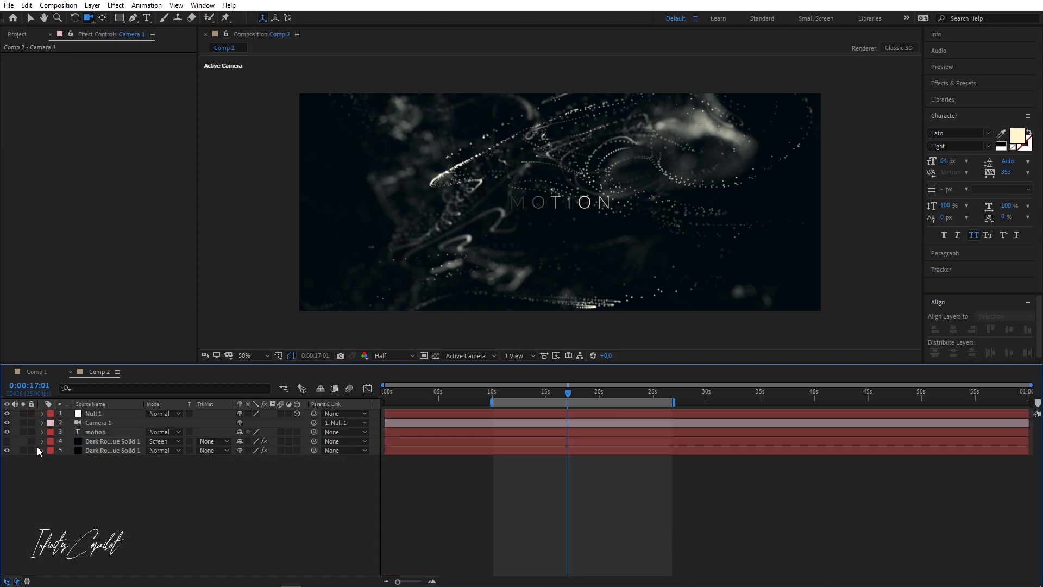
left_click_drag(7, 447, 7, 440)
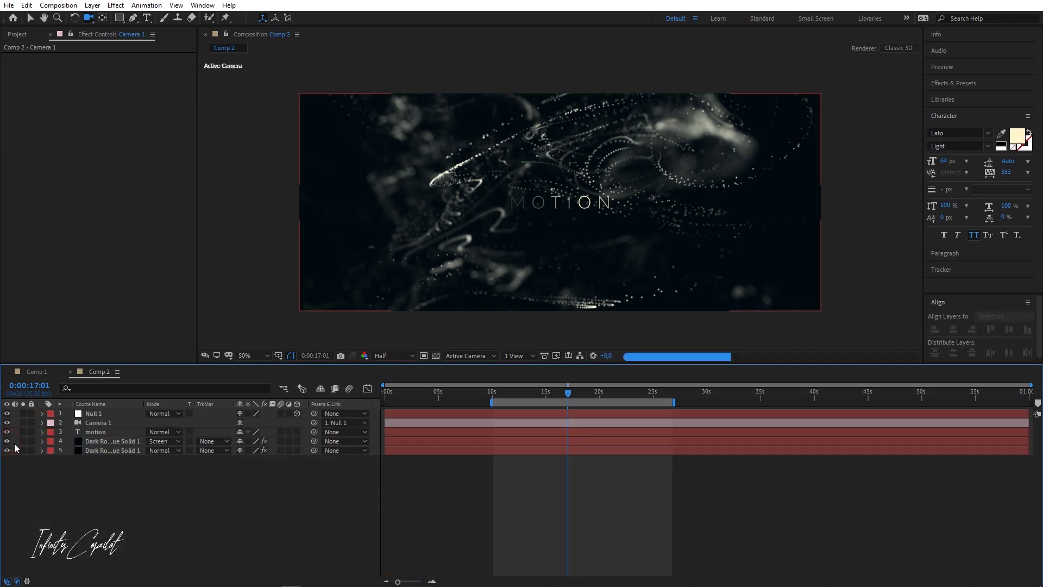